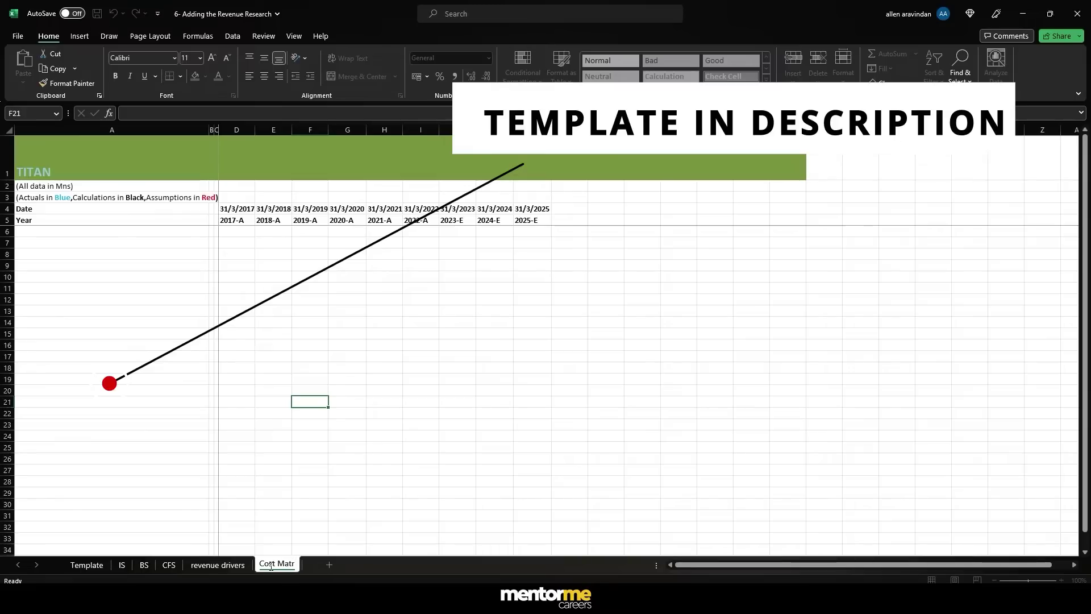
- Name the new sheet Cost Matrix and hide its gridlines
key(Return)
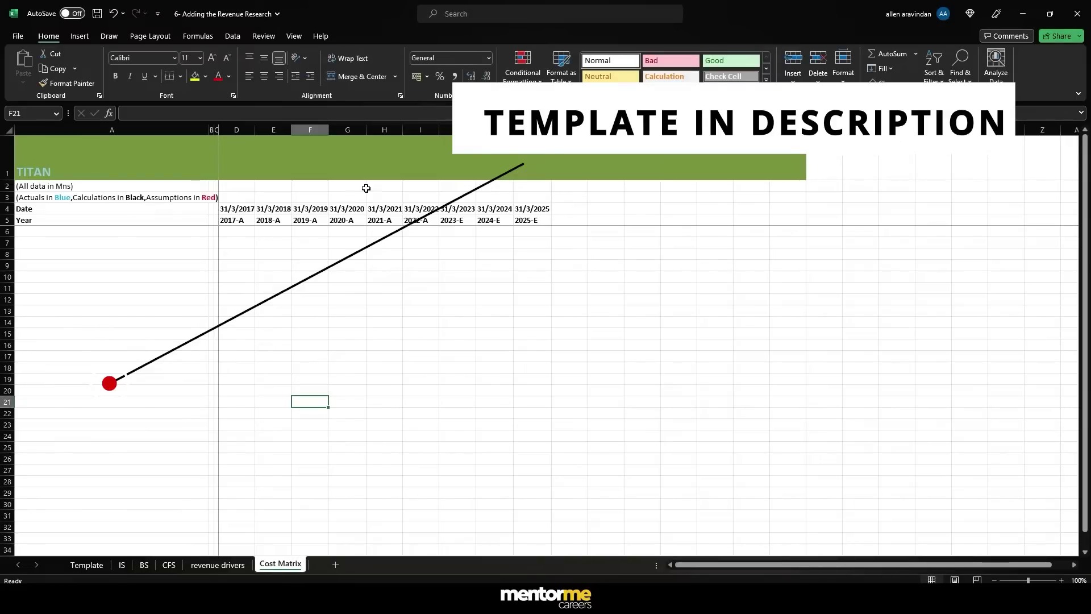
click(294, 36)
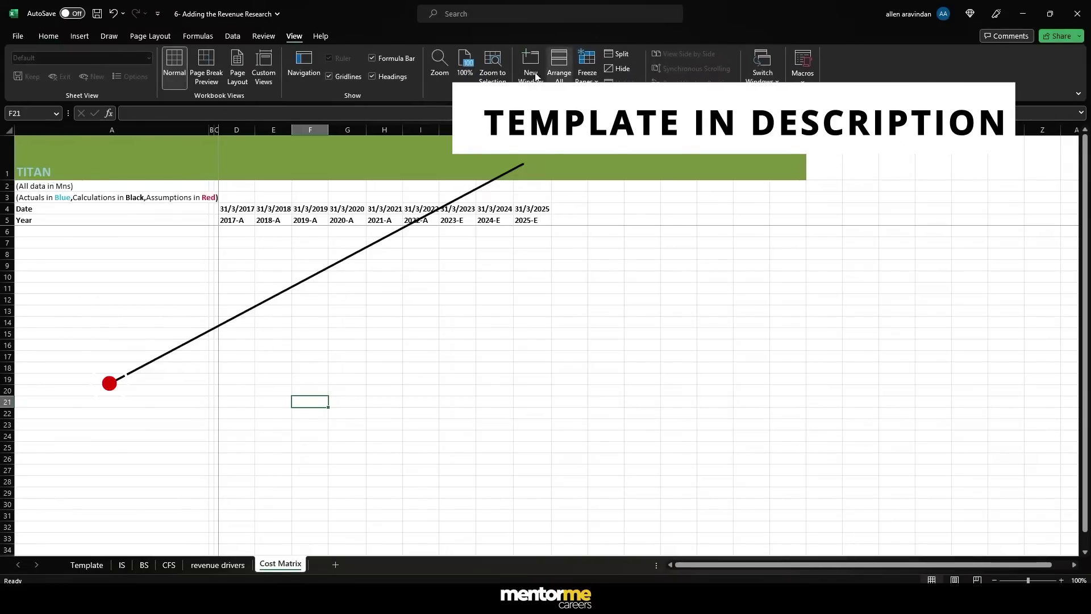
click(336, 77)
click(532, 208)
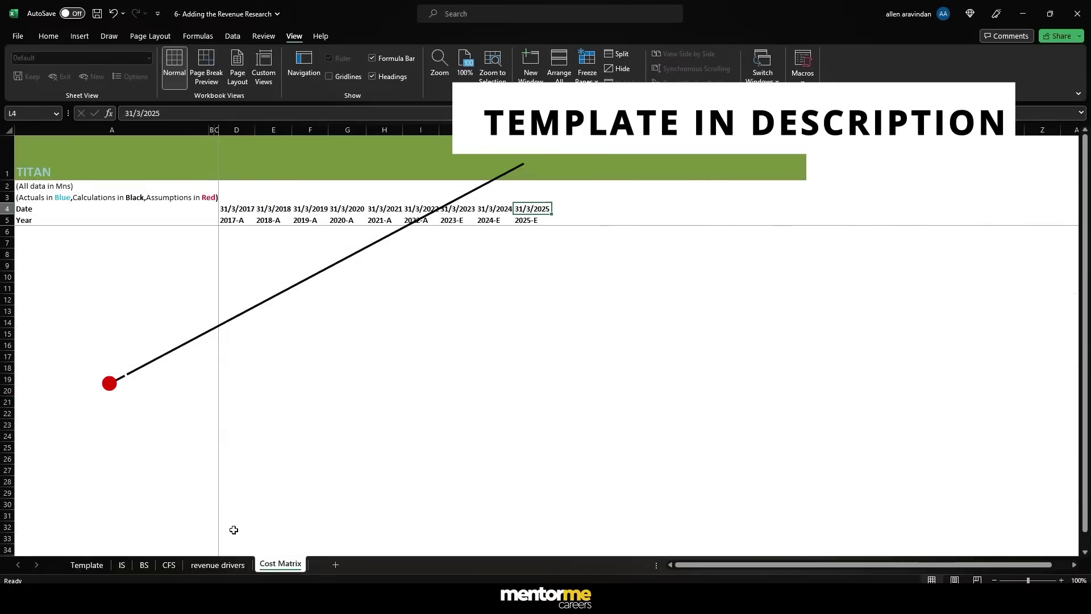
- Copy the 2023-E to 2027-E date and year headers from the revenue drivers sheet into the Cost Matrix headers starting at J4
click(218, 564)
drag(579, 223, 887, 238)
key(ctrl+c)
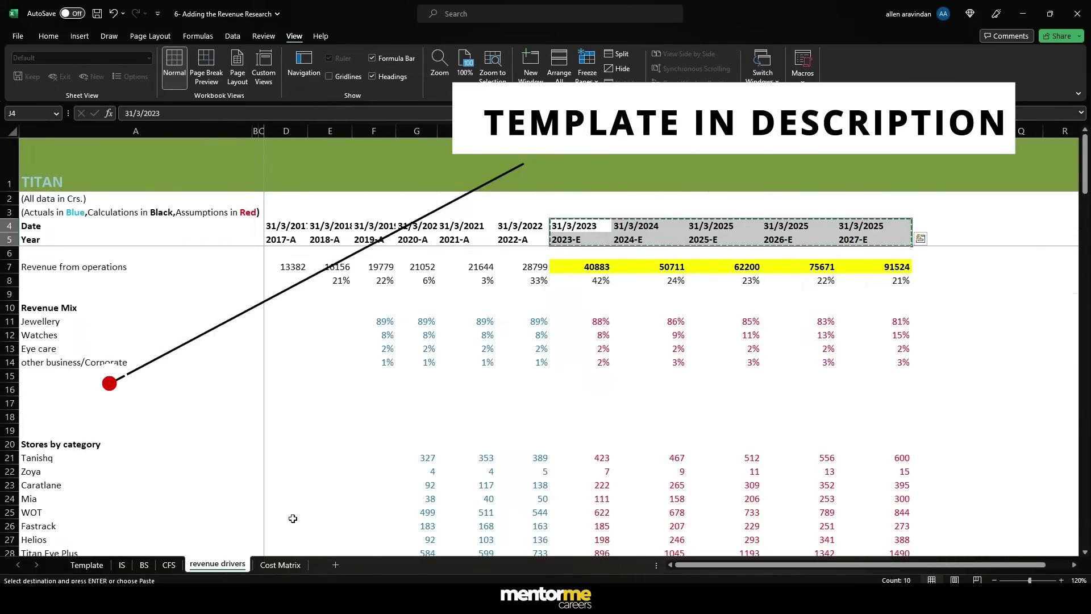
click(280, 565)
click(461, 213)
key(Return)
click(566, 256)
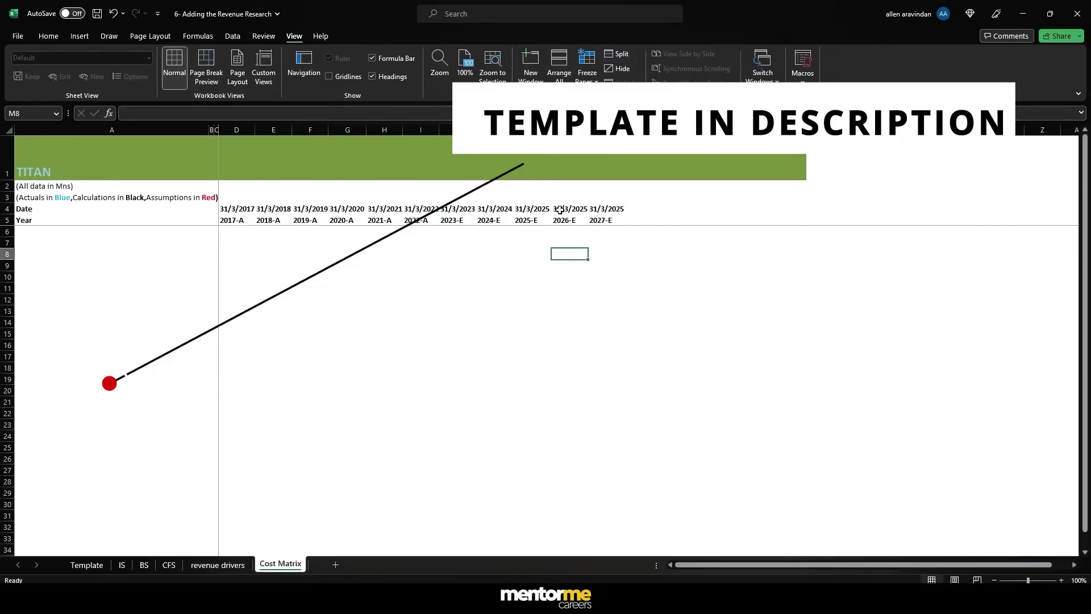
- Examine the cost lines on the IS sheet, from employee benefit and material costs through other, depreciation, finance and exceptional items
click(105, 240)
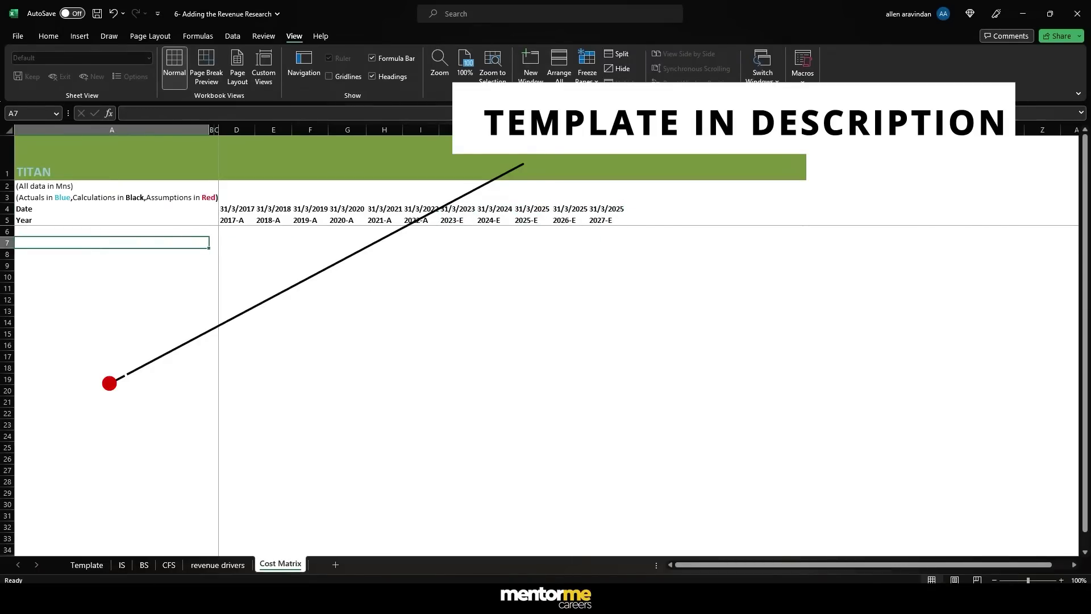
click(121, 565)
scroll(131, 270, up, 4)
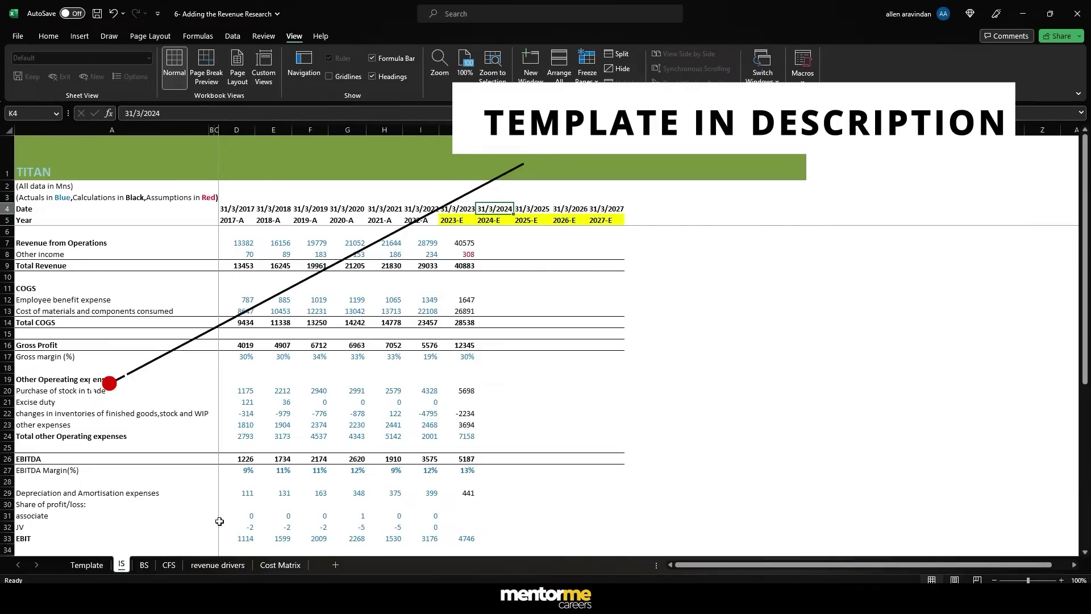
click(49, 302)
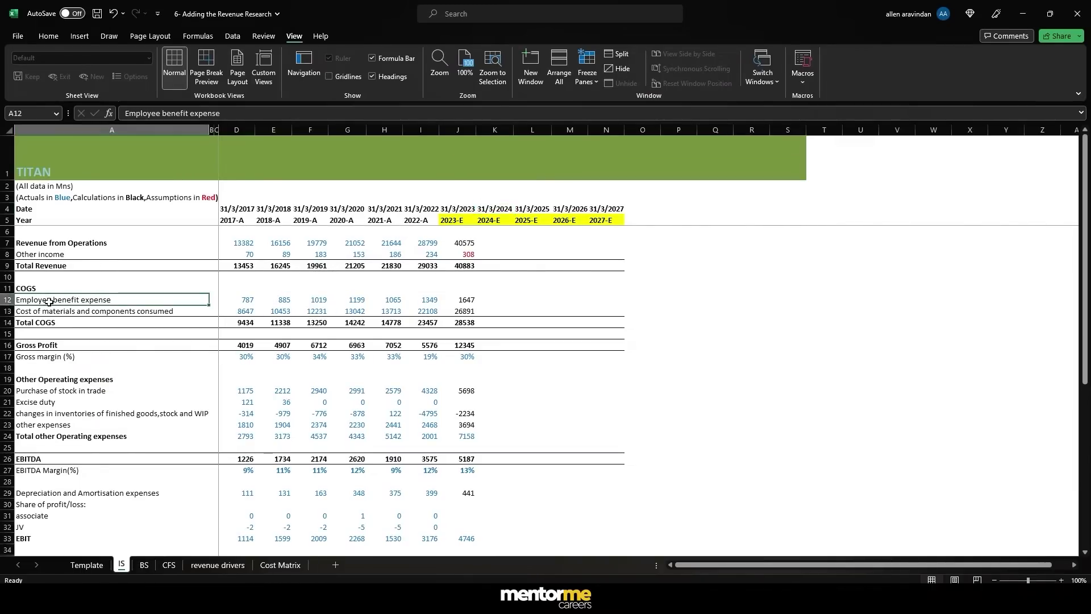
click(57, 311)
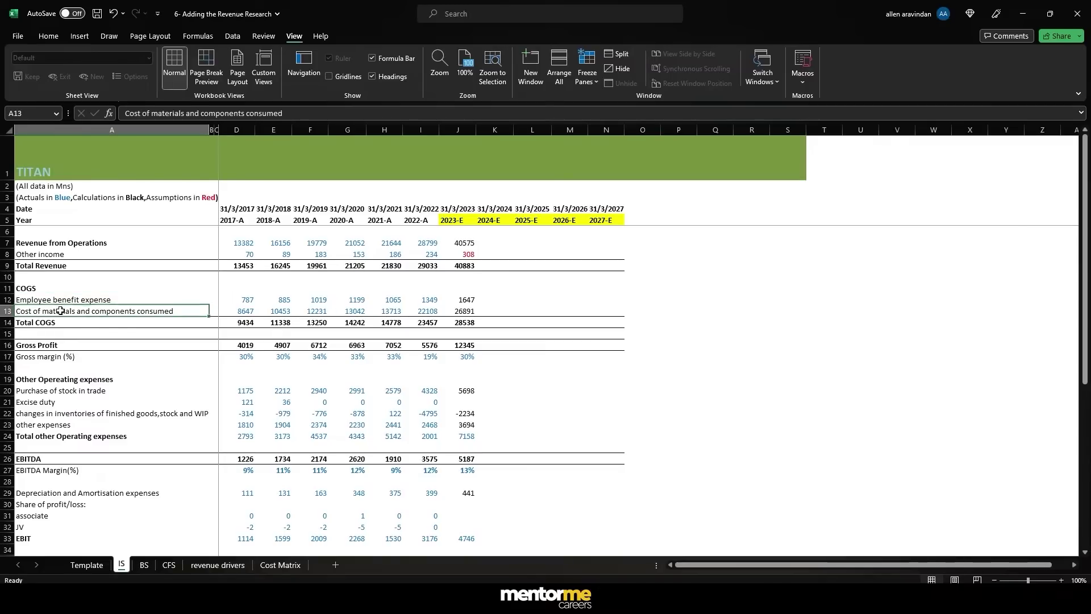
click(47, 423)
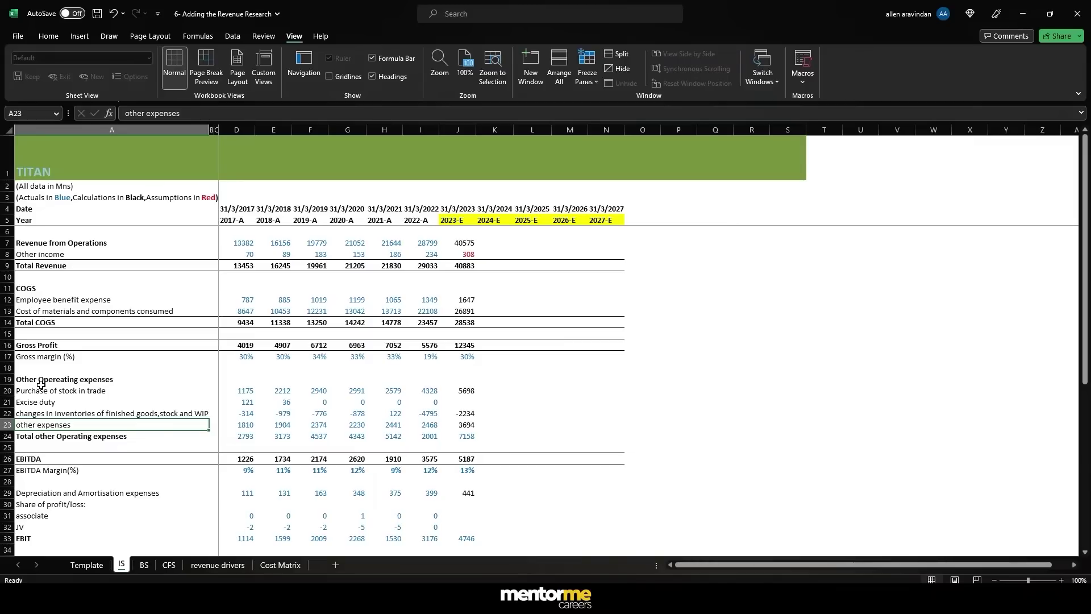
scroll(187, 318, down, 2)
click(130, 425)
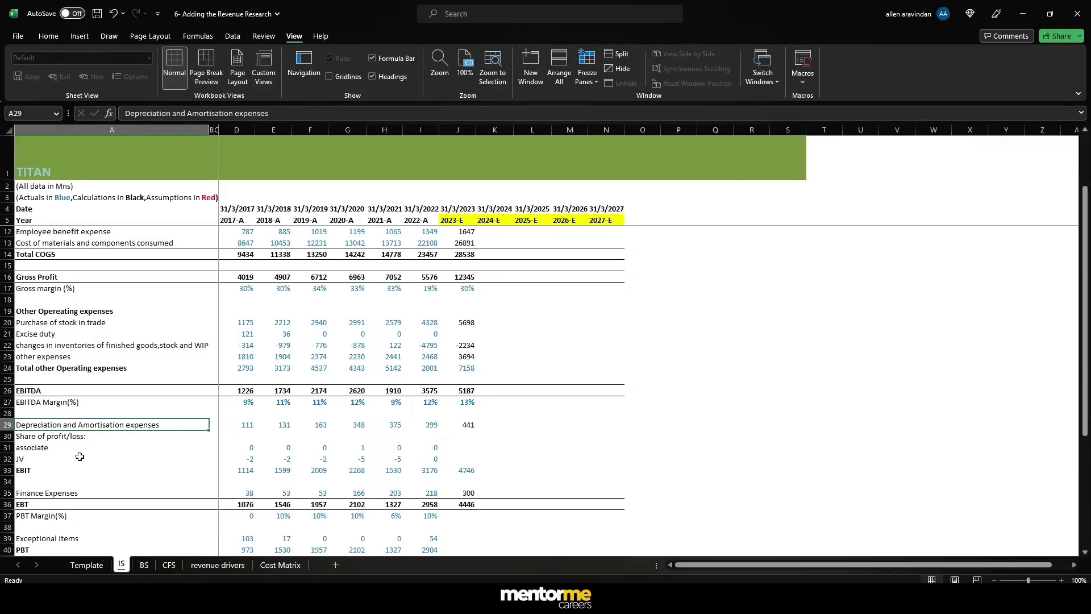
scroll(73, 455, down, 3)
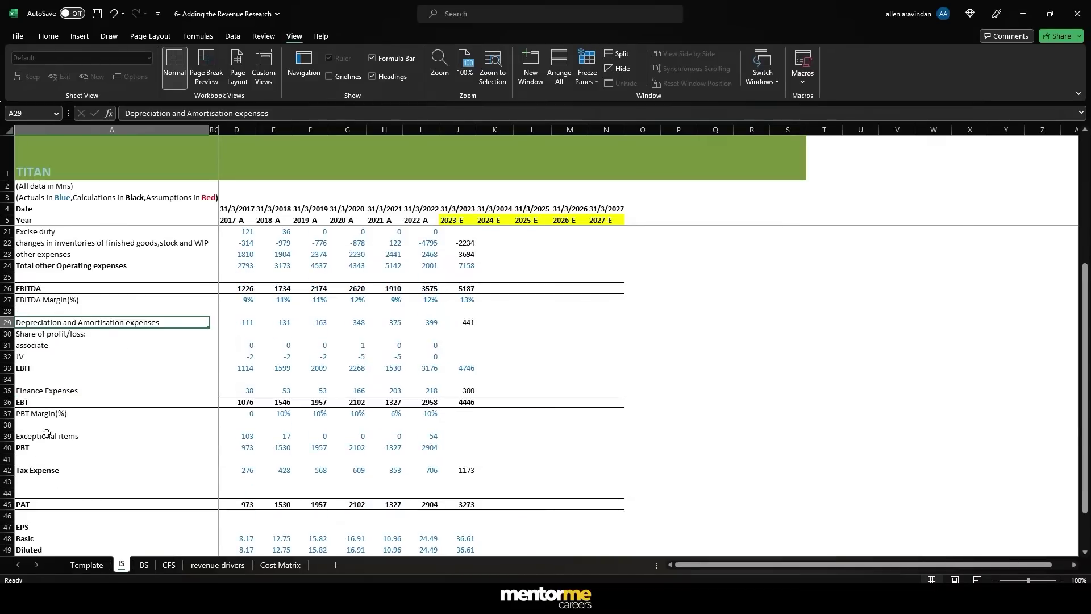
click(59, 393)
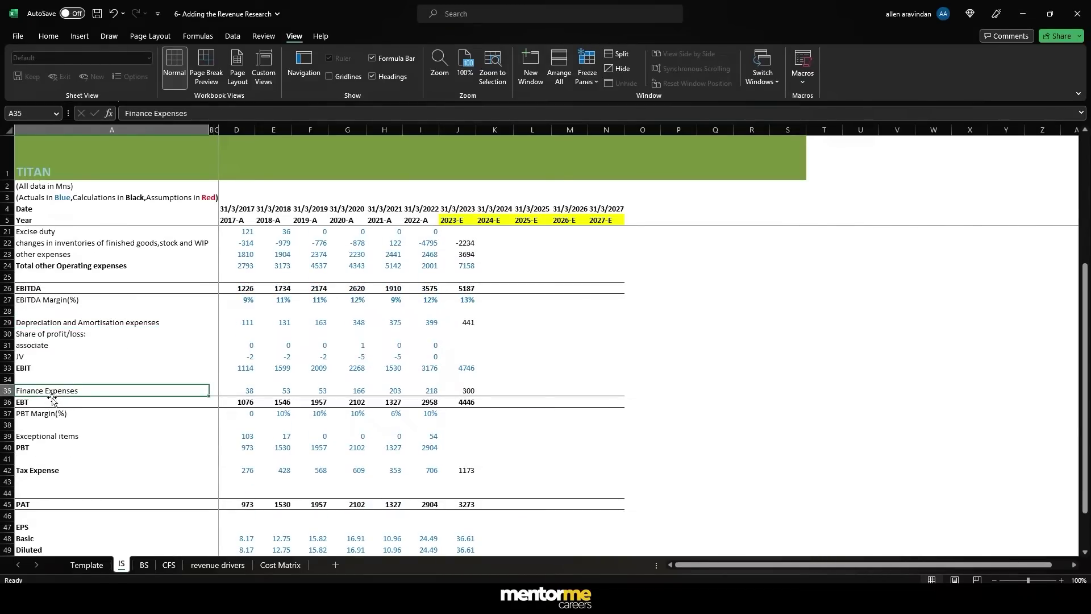
scroll(53, 400, down, 1)
click(62, 438)
click(55, 415)
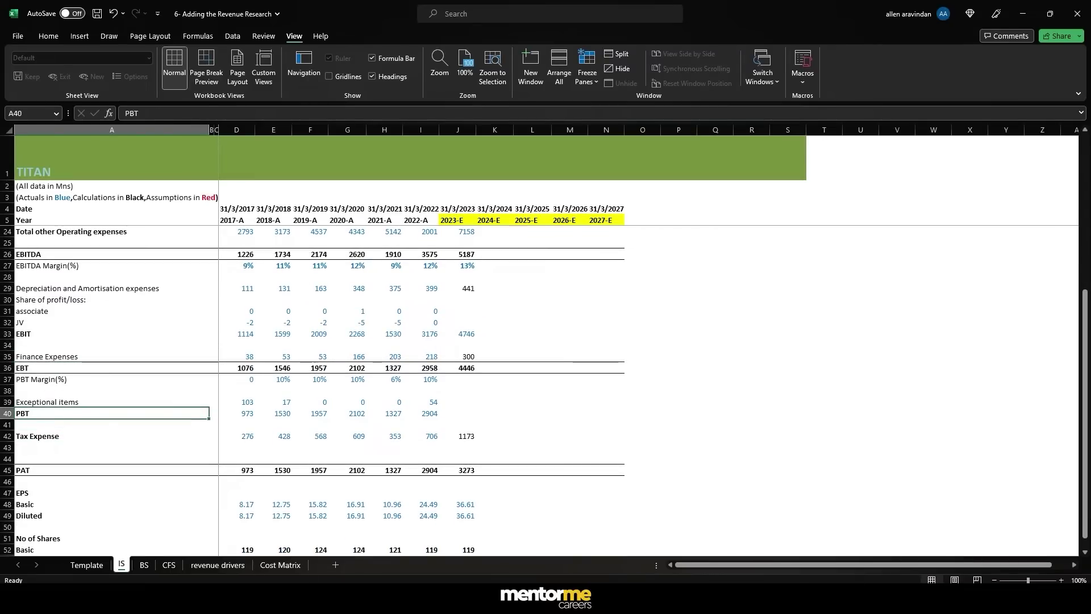
- Label A7 of the Cost Matrix sheet Revenue and link its 2017-A cell to Revenue from Operations on the IS sheet (=IS!D7)
click(279, 565)
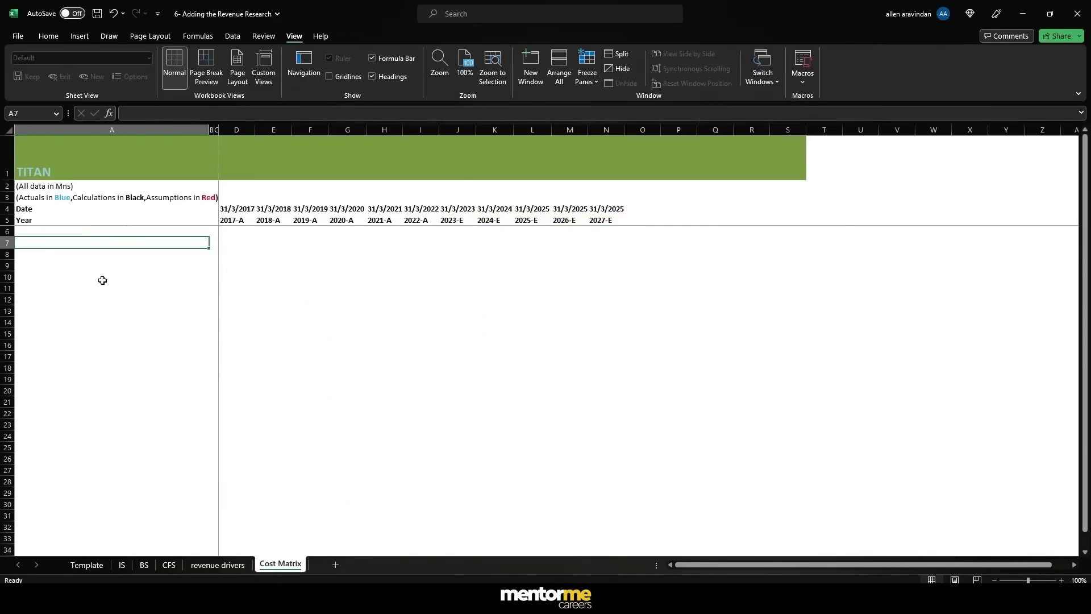
text(Revenue)
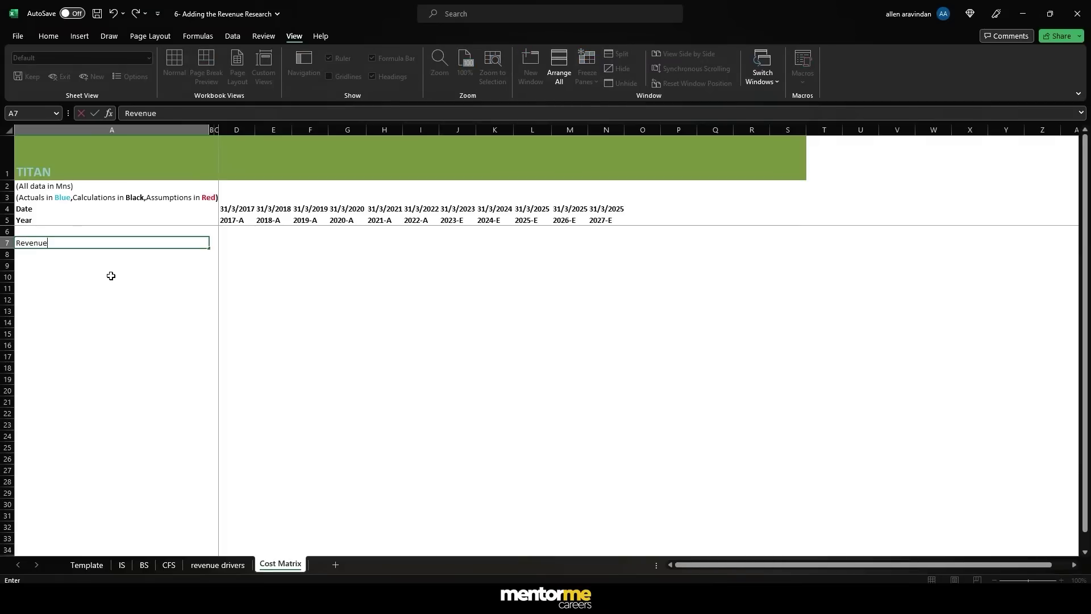
key(Right)
key(Right)
key(Right)
text(=)
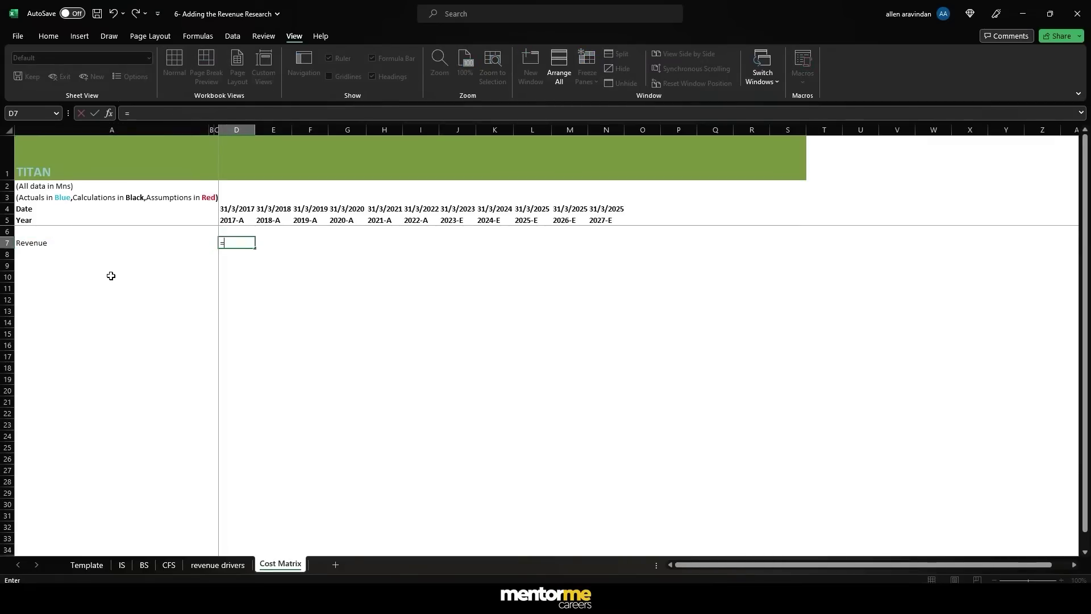
click(122, 565)
scroll(253, 341, up, 5)
click(252, 250)
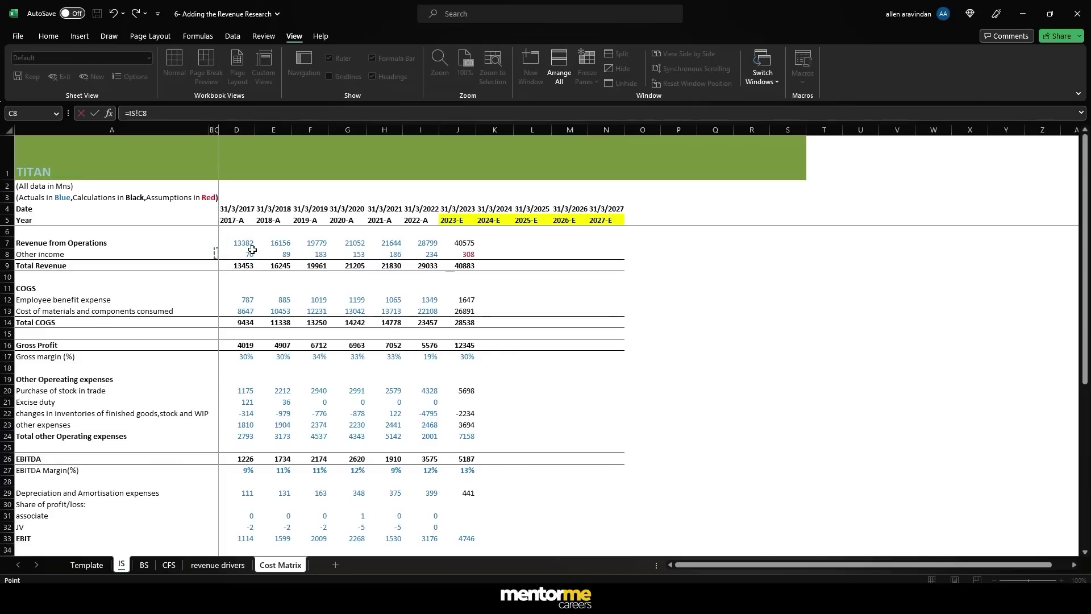
key(Up)
key(Return)
- Copy the 2017-A Revenue link across row 7 through the 2027-E column
key(ctrl+c)
key(shift+Right)
key(shift+Right)
key(shift+Right)
key(shift+Right)
key(shift+Right)
key(shift+Right)
key(shift+Right)
key(shift+Right)
key(shift+Right)
key(shift+Right)
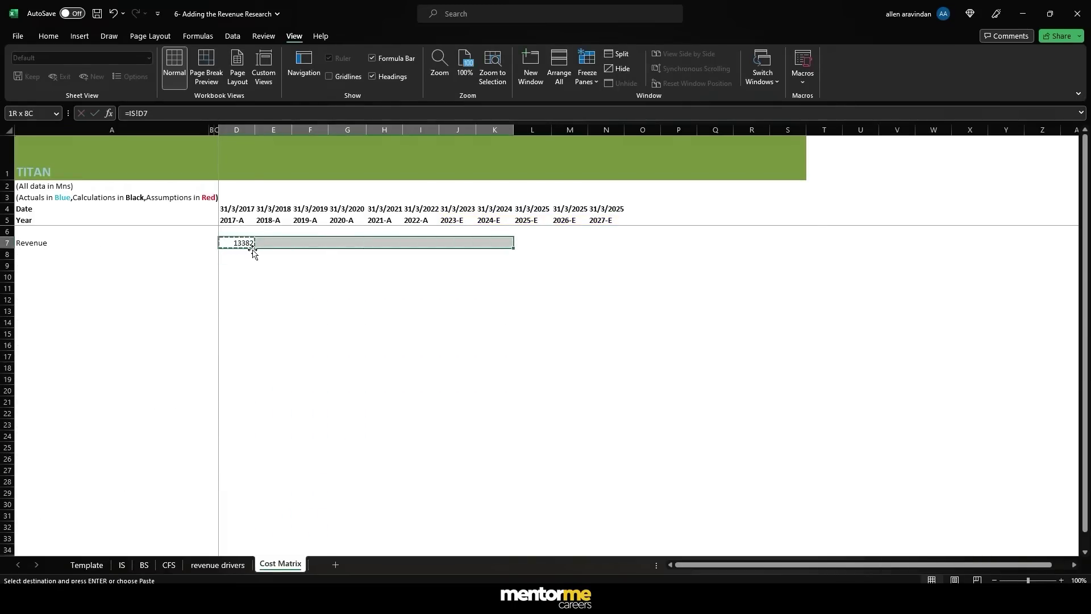
key(ctrl+v)
key(Escape)
key(Right)
key(Right)
key(Right)
key(Right)
key(Right)
key(Right)
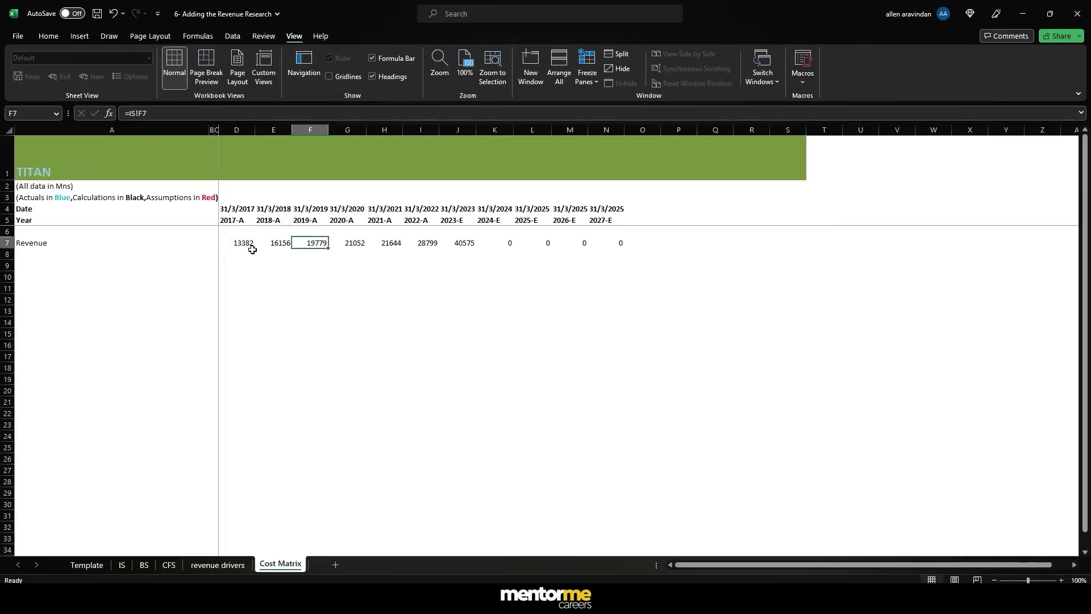
- On the IS sheet, link 2024-E Revenue from Operations to ='revenue drivers'!J7 and copy the formula across to 2027-E
click(122, 564)
click(490, 242)
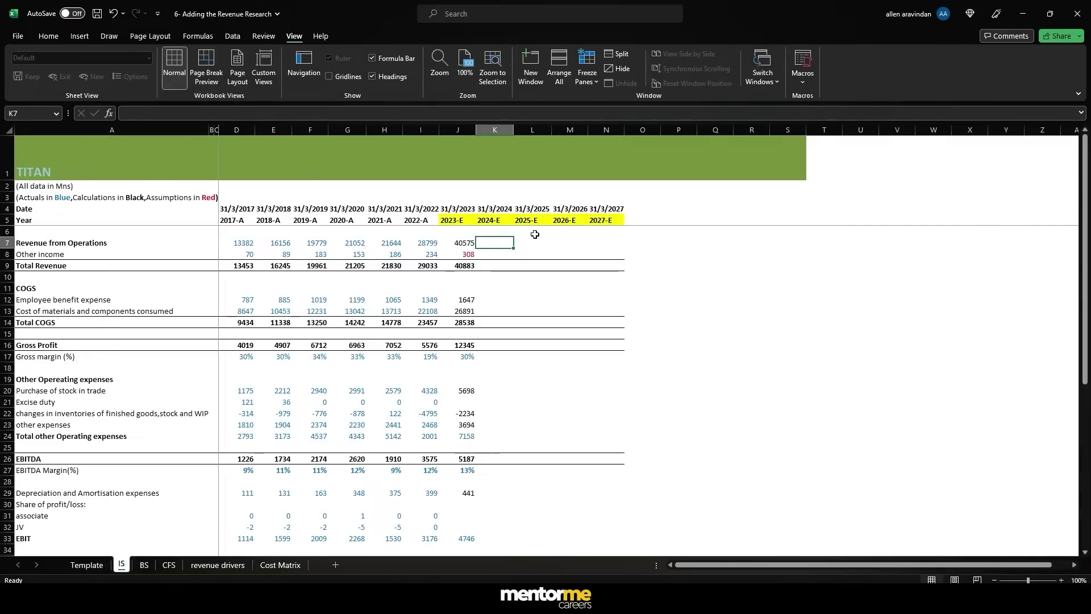
text(=)
click(217, 565)
click(607, 265)
key(ctrl+Return)
key(ctrl+c)
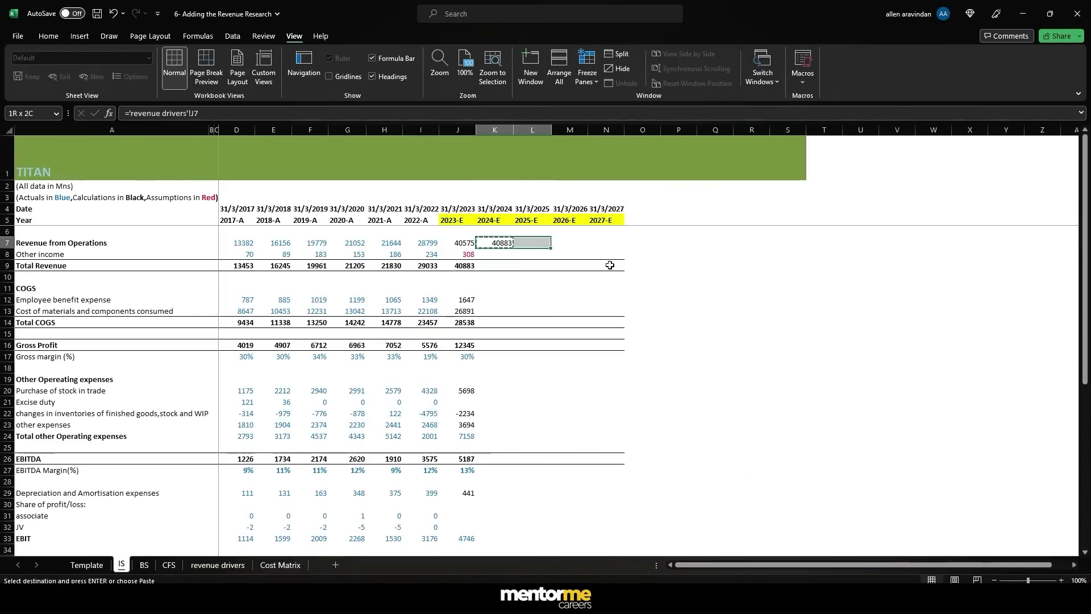
drag(609, 265, 607, 243)
key(Return)
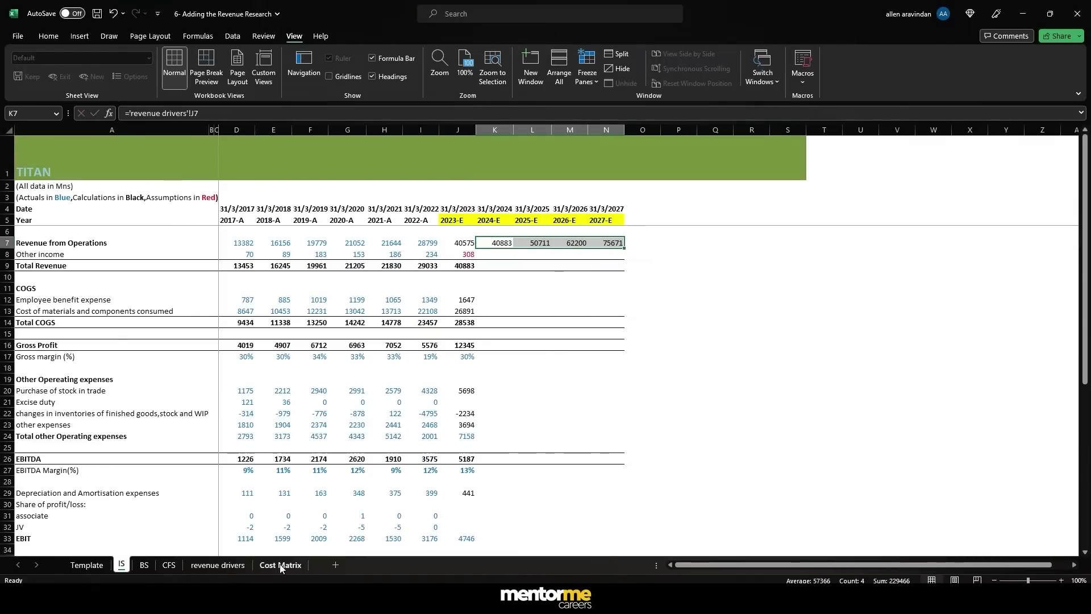
- Label cells A9 to A11 of the Cost Matrix sheet Cost of materials consumed, Employee benefit expenses and Other expenses
click(280, 564)
click(31, 260)
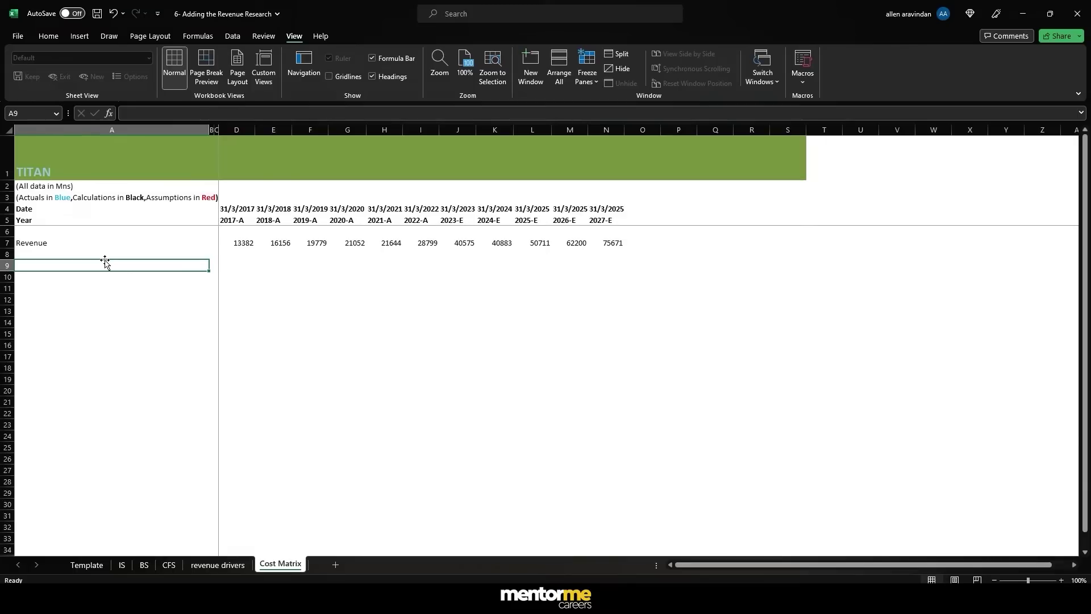
text(c)
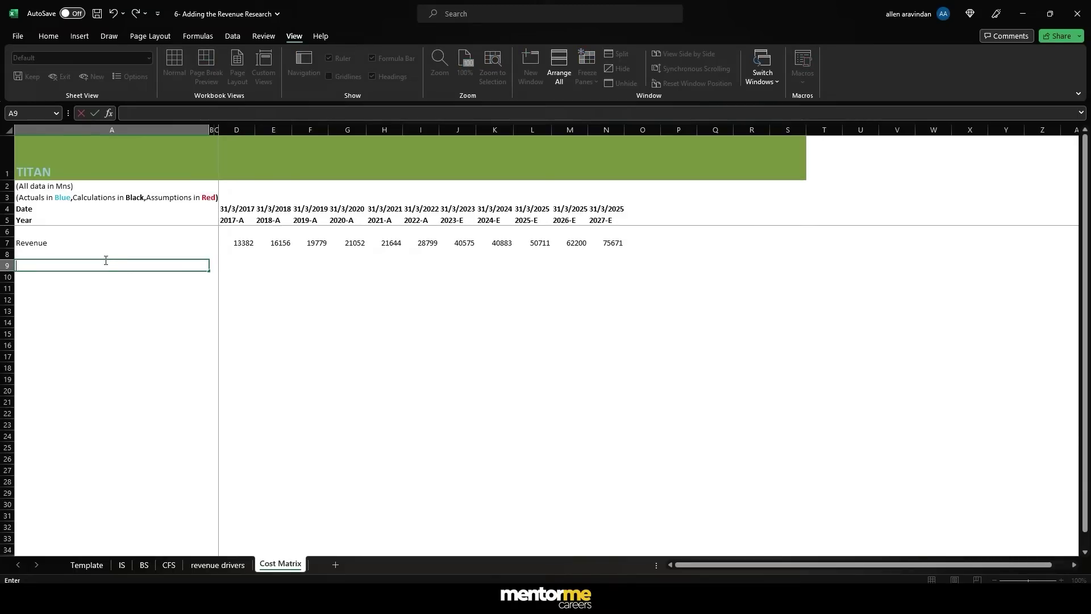
key(Escape)
text(Cost of material)
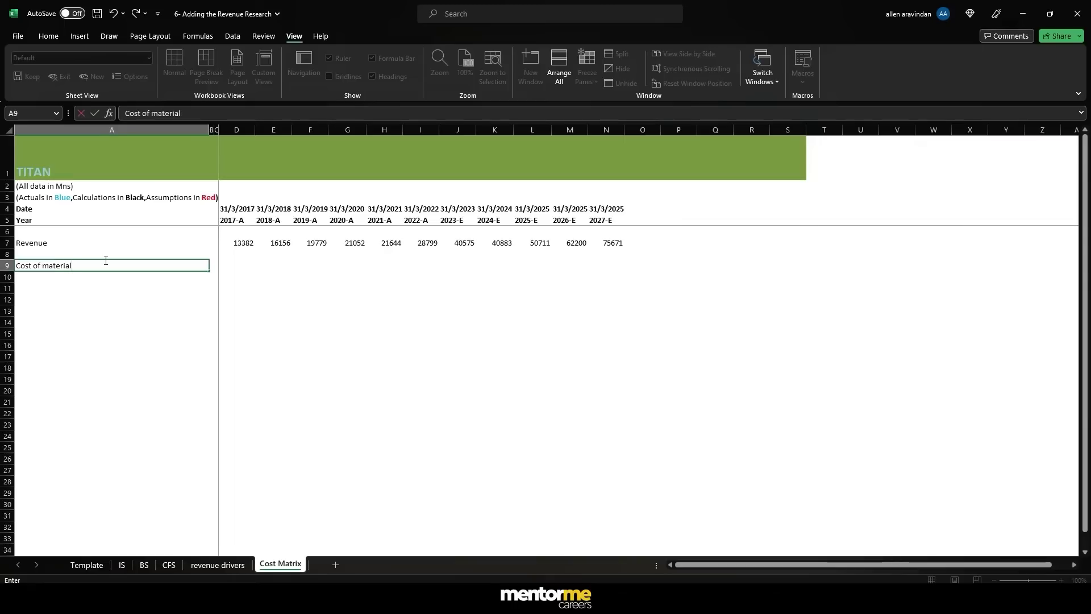
text(s consumed)
key(Return)
key(BackSpace)
text(Ep)
text(ployee benefi)
text(t expe)
text(nses)
key(Return)
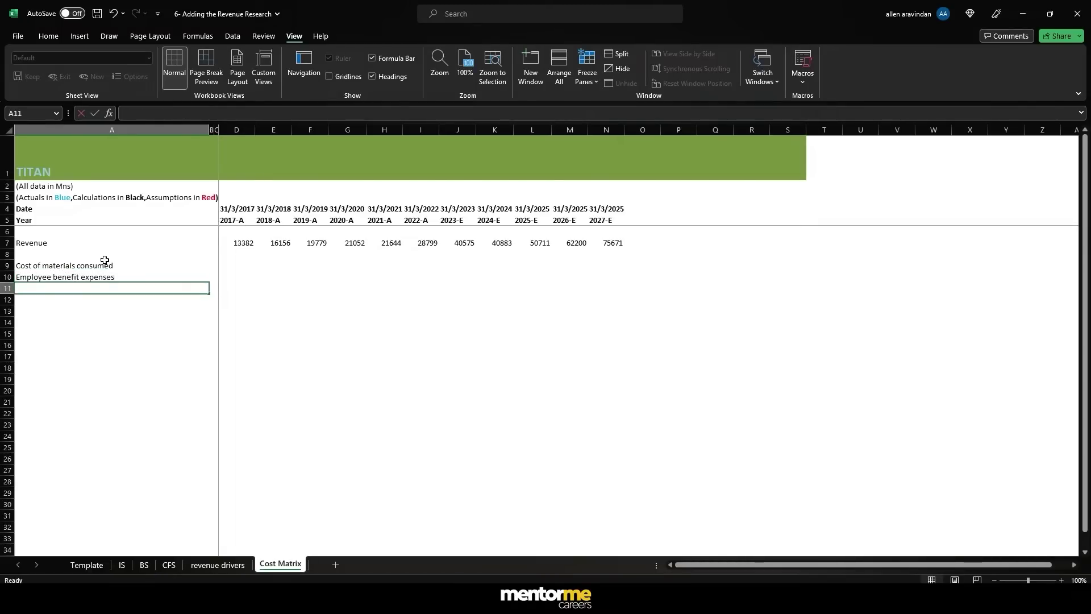
text(Other expenses)
key(Return)
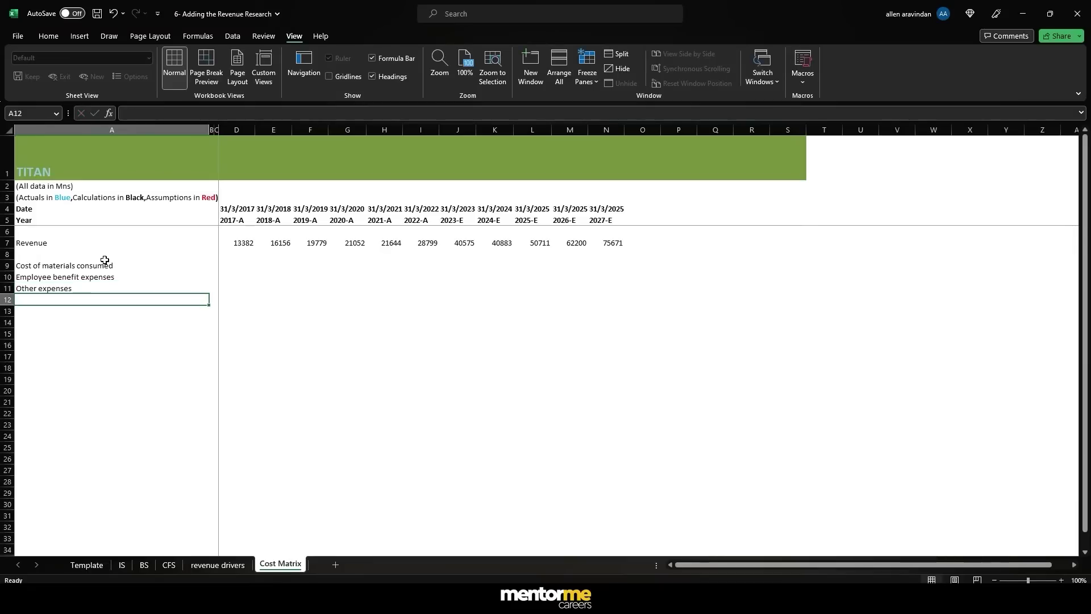
- Examine the IS sheet's Other Operating expenses, covering purchase of stock in trade, excise duty and changes in inventories
click(144, 565)
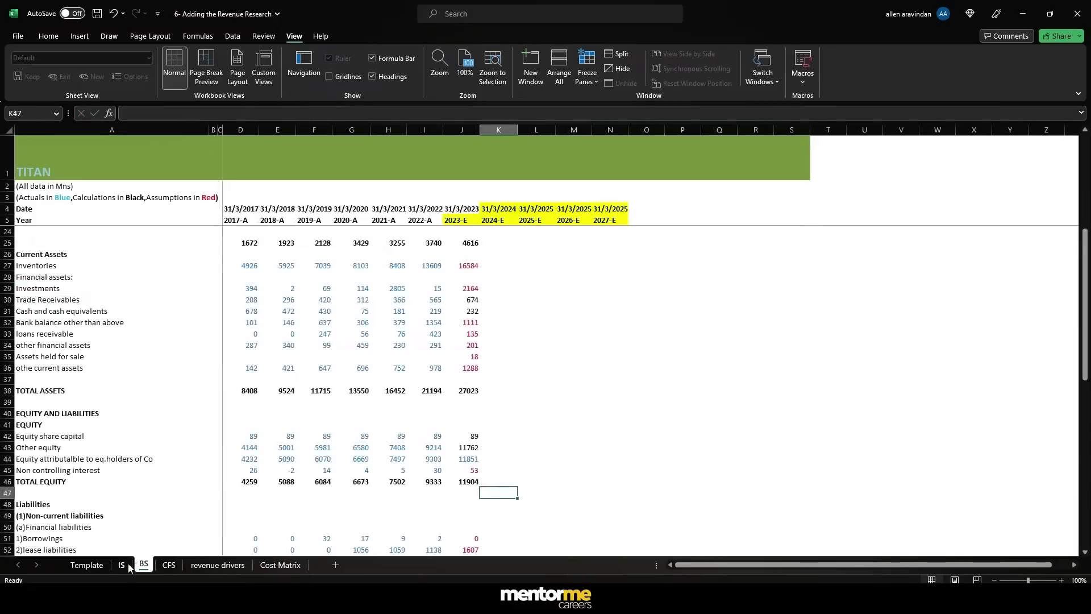
click(122, 565)
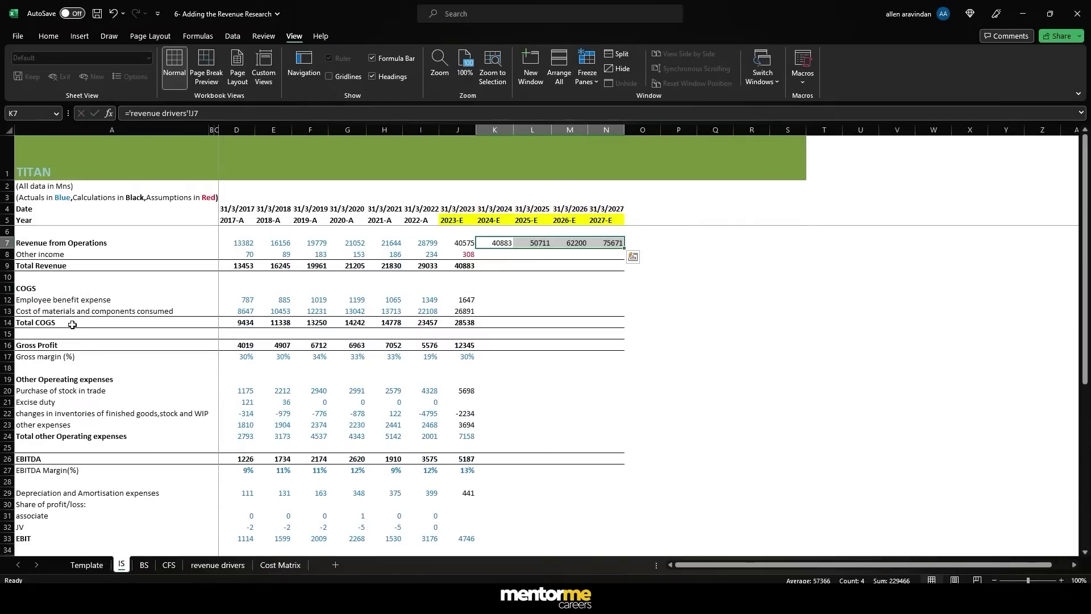
scroll(94, 426, down, 2)
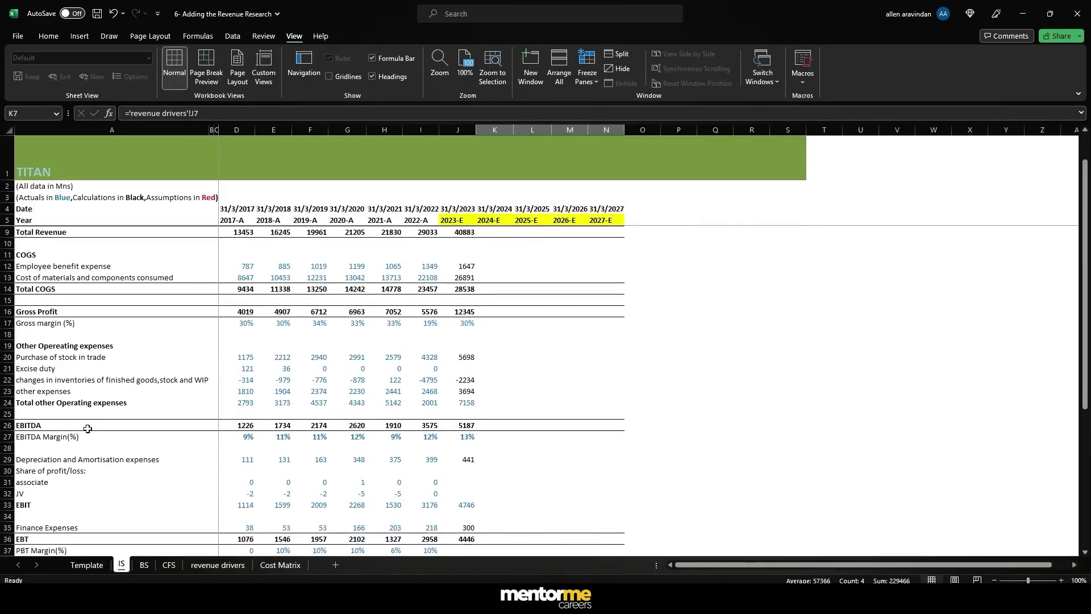
drag(88, 324, 68, 347)
drag(148, 337, 458, 349)
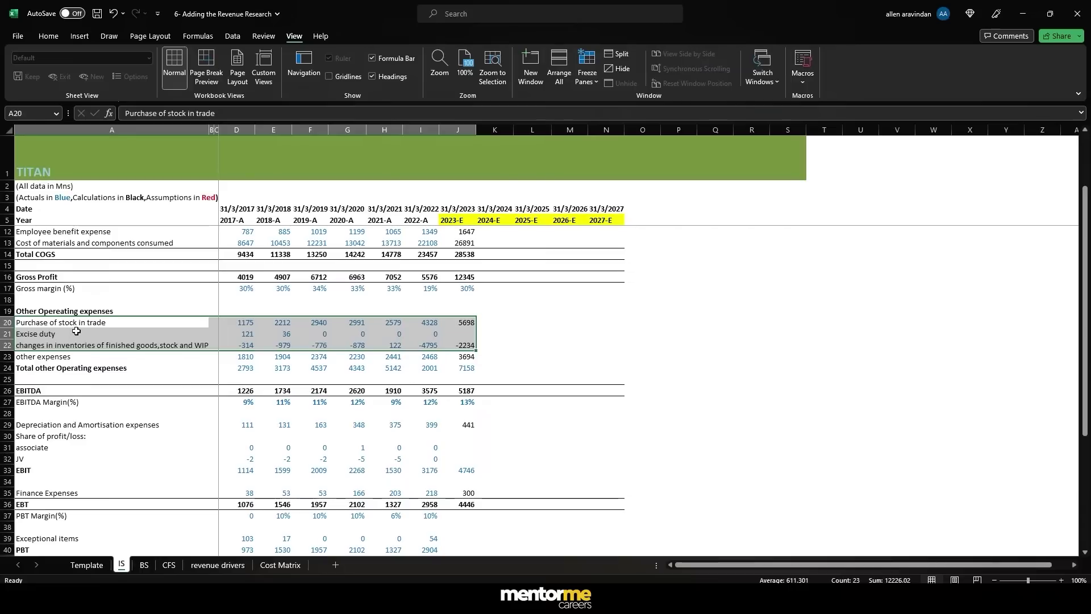
- On the Cost Matrix sheet, link the 2017-A Cost of materials consumed to the matching IS line with =IS!D13
click(281, 566)
click(253, 267)
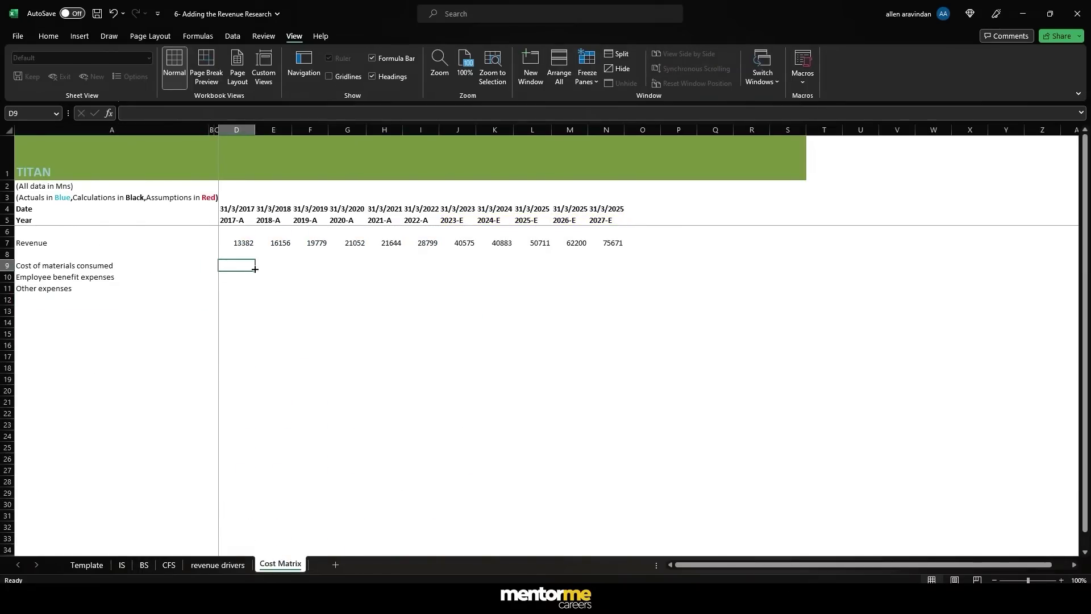
text(=)
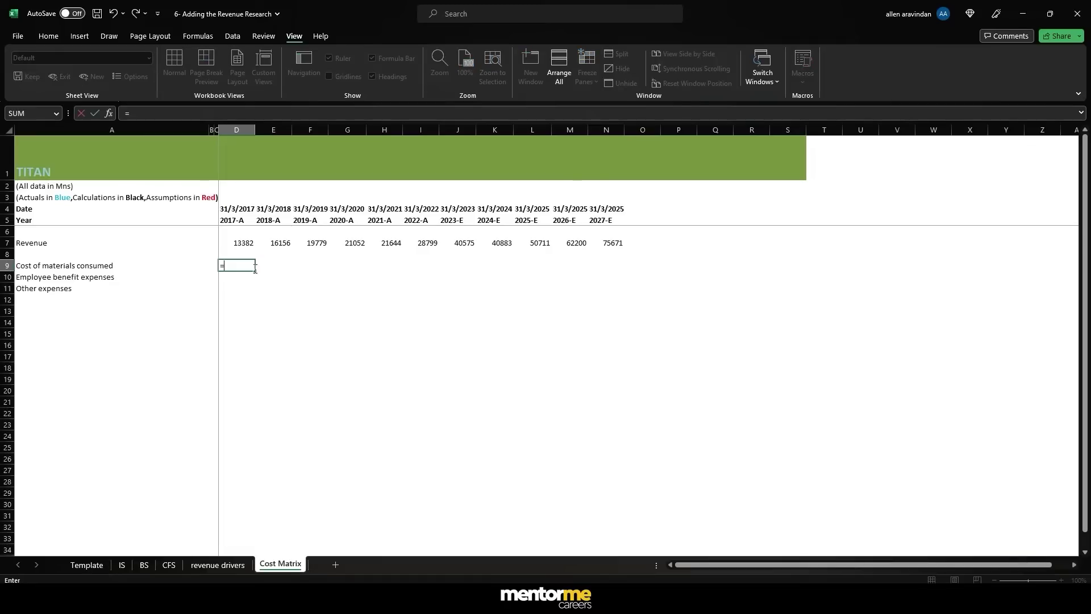
click(122, 566)
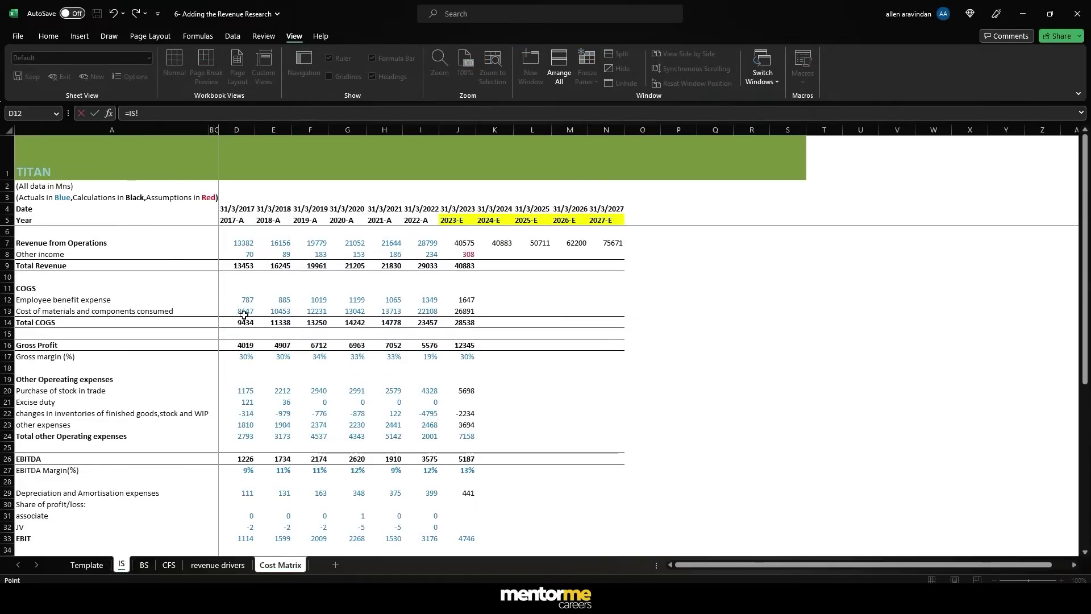
click(243, 314)
key(Return)
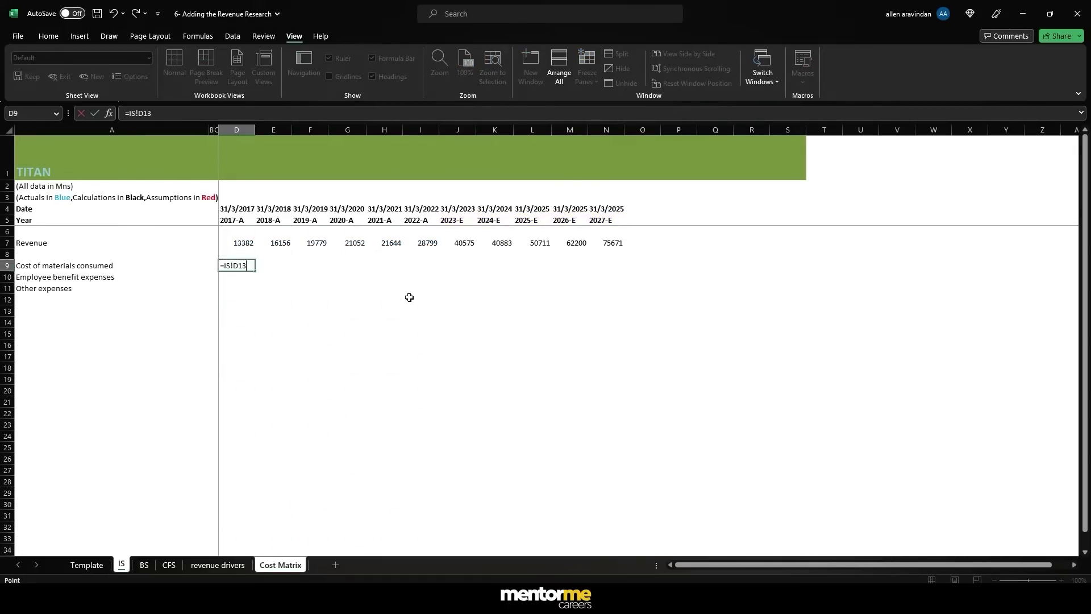
- Link the 2017-A Employee benefit expenses to =IS!D12 and the 2017-A Other expenses to the IS sheet's D23
text(=)
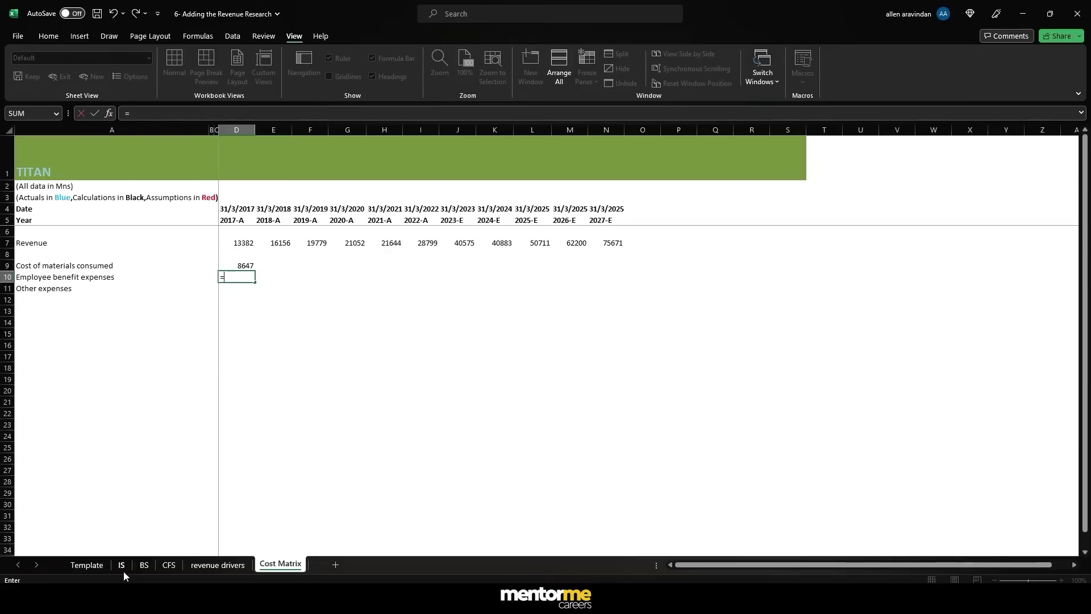
click(124, 570)
click(253, 299)
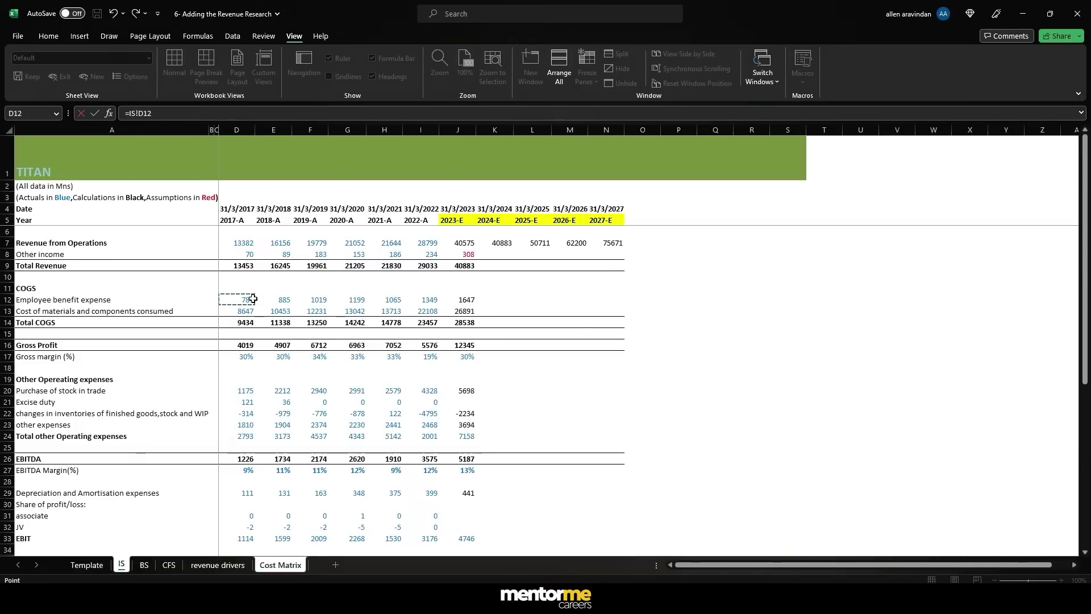
key(Return)
text(=)
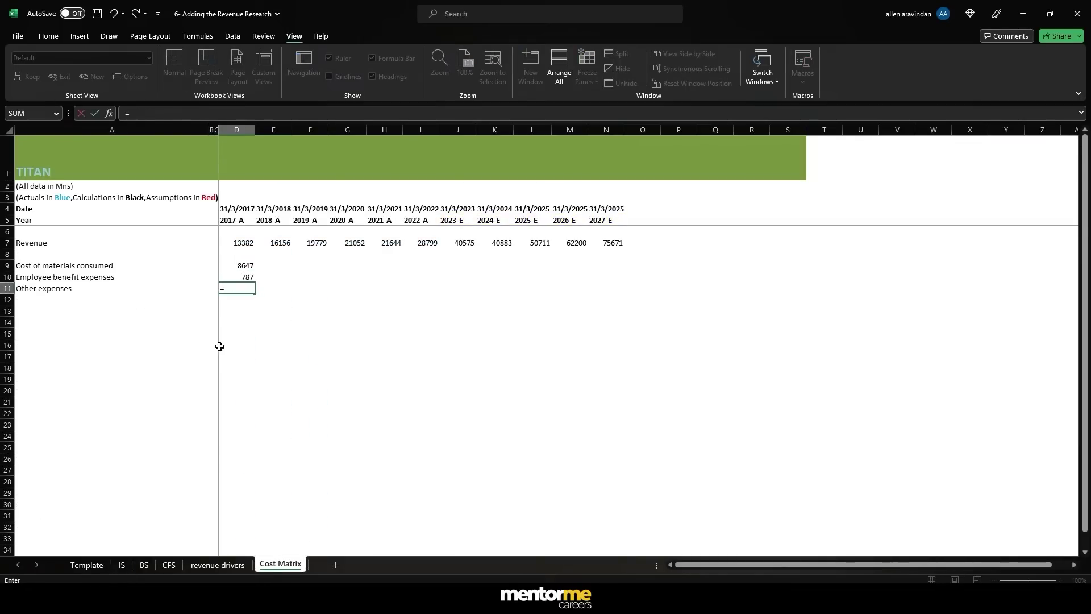
click(121, 565)
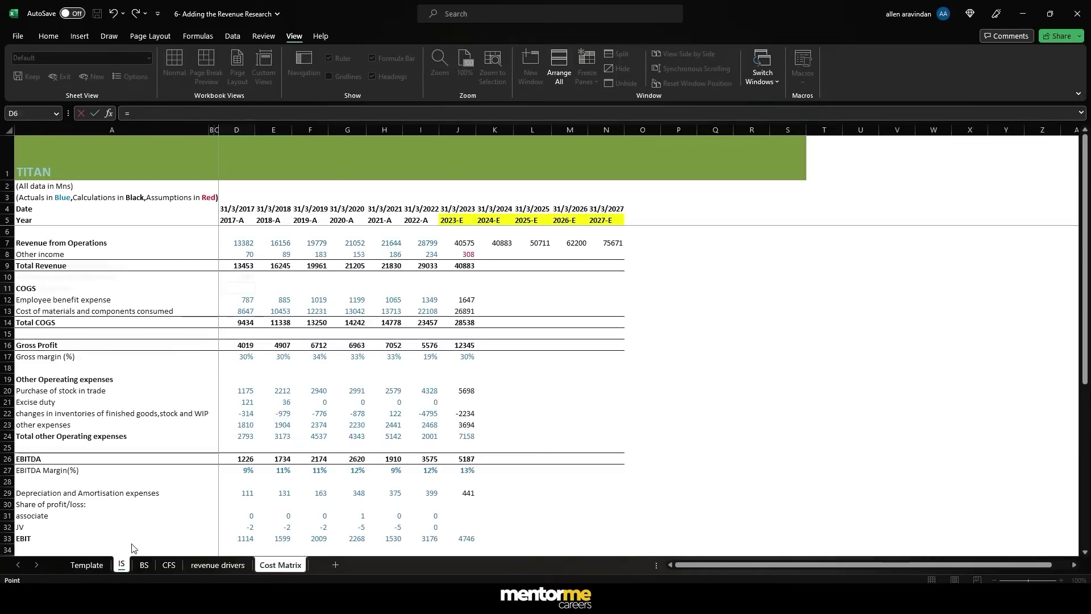
click(238, 429)
key(Return)
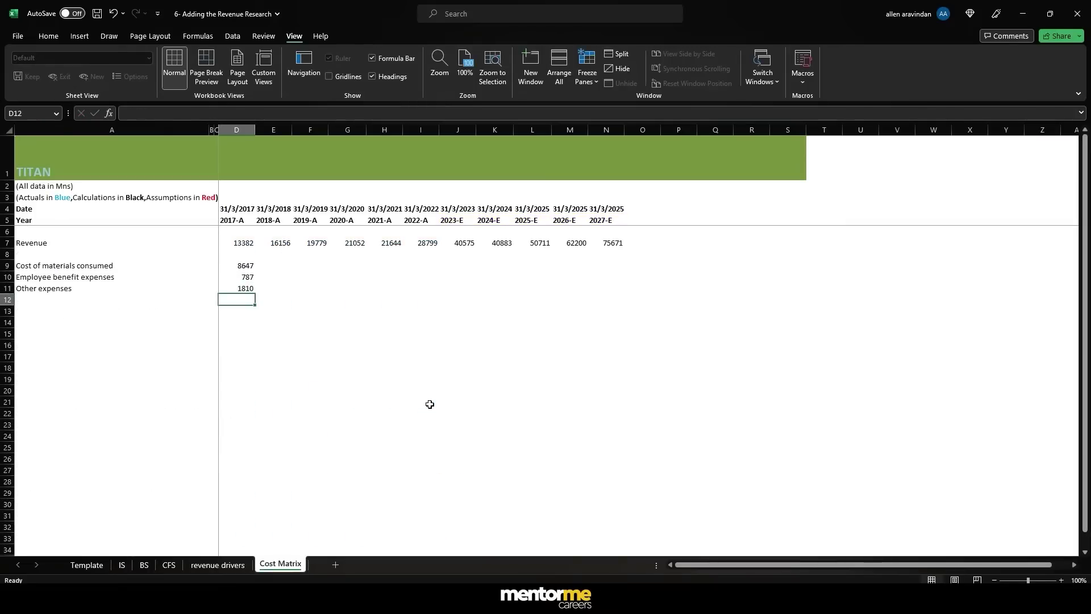
- Copy the three cost labels in A9:A11 to A13:A15
key(Left)
key(Left)
key(Left)
key(Up)
key(Up)
key(Up)
key(shift+Down)
key(shift+Down)
key(ctrl+c)
key(Down)
key(Down)
key(Down)
key(Down)
key(ctrl+v)
key(Escape)
- Enter the heading As a % of Revenue in A12 above the copied cost labels
key(Up)
text(Re)
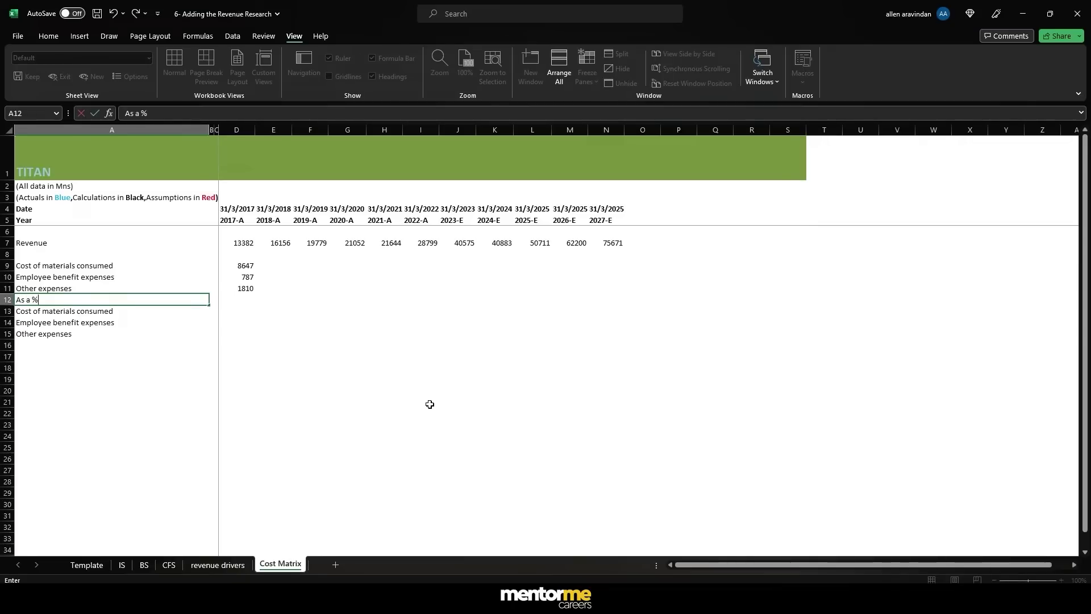
text(venue)
key(Return)
- In D13, calculate 2017-A Cost of materials consumed as a share of Revenue with =D9/D$7
key(Right)
key(Right)
key(Right)
key(Down)
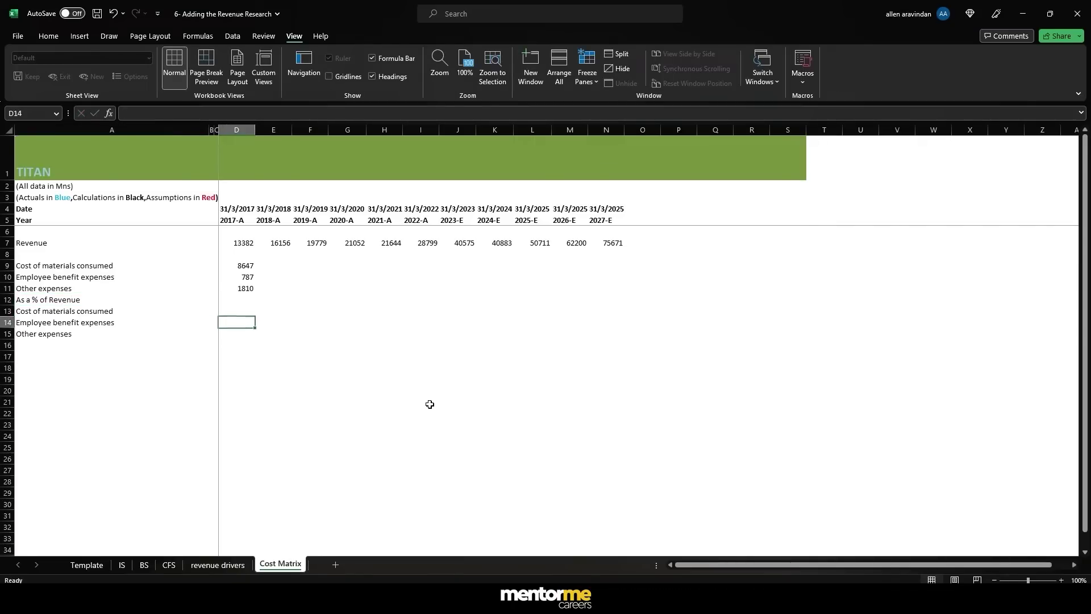
key(Up)
text(=)
key(Up)
key(Up)
key(Up)
key(Up)
text(/)
key(Up)
key(Up)
key(Up)
key(Up)
key(Up)
key(Up)
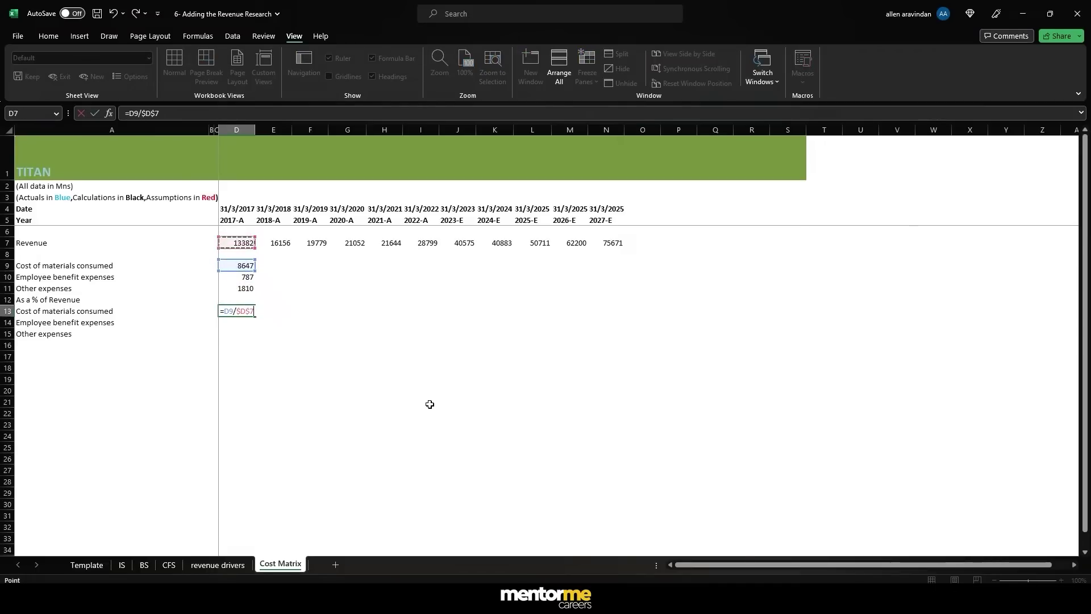
key(Return)
- Copy the D13 ratio formula down to the Employee benefit expenses and Other expenses rows in D14:D15
key(Up)
key(ctrl+c)
key(Down)
key(shift+Down)
key(Return)
- Copy the 2017-A cost links and ratio formulas in D9:D15 across through the 2023-E column
key(Up)
key(Up)
key(Up)
key(Up)
key(Up)
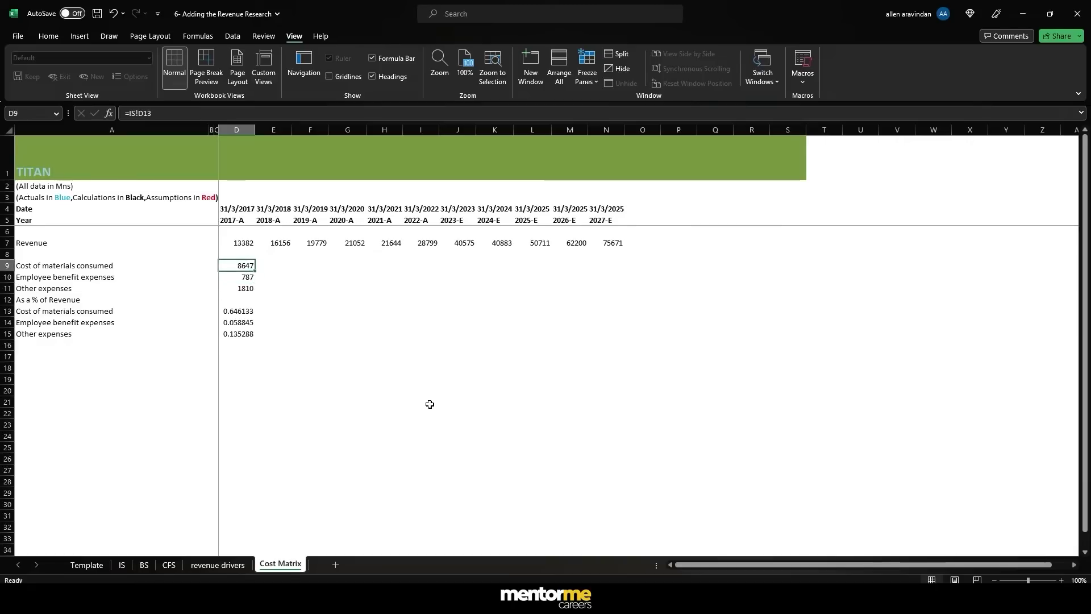
key(shift+Down)
key(shift+Down)
key(shift+Down)
key(shift+Down)
key(shift+Down)
key(shift+Down)
key(ctrl+c)
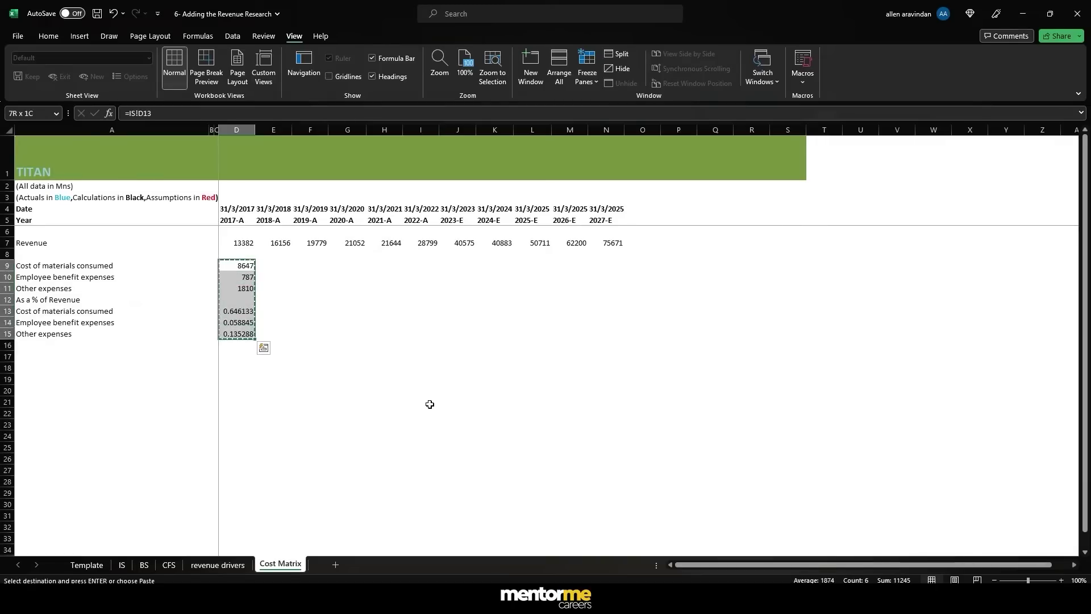
key(shift+Right)
key(shift+Right)
key(shift+Right)
key(shift+Right)
key(shift+Right)
key(shift+Down)
key(shift+Down)
key(shift+Down)
key(shift+Down)
key(shift+Down)
key(shift+Down)
key(shift+Down)
key(shift+Up)
key(shift+Up)
key(shift+Up)
key(shift+Up)
key(shift+Up)
key(shift+Up)
key(shift+Up)
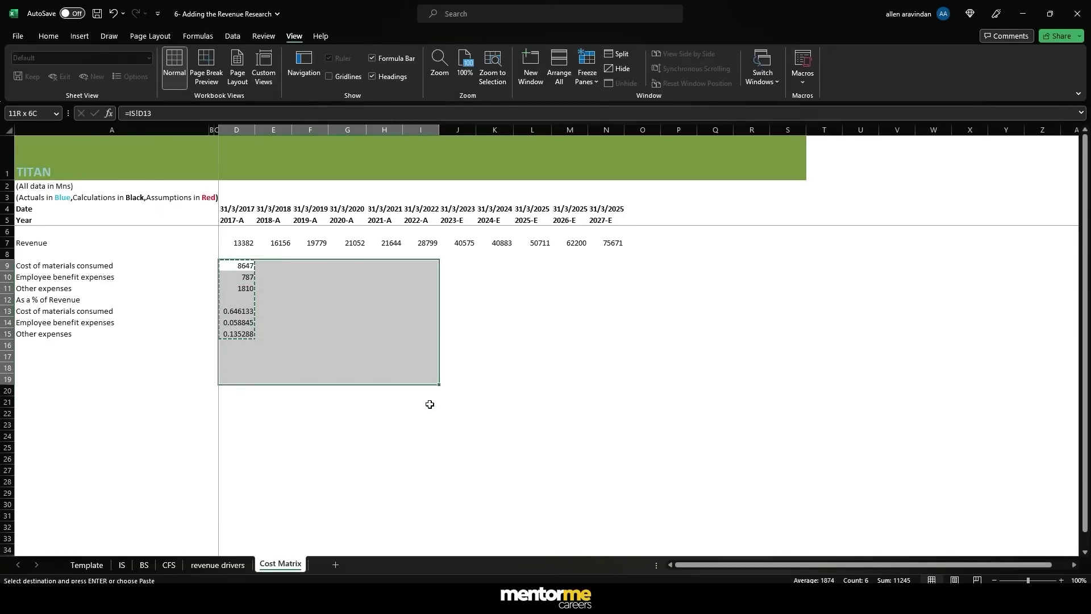
key(shift+Right)
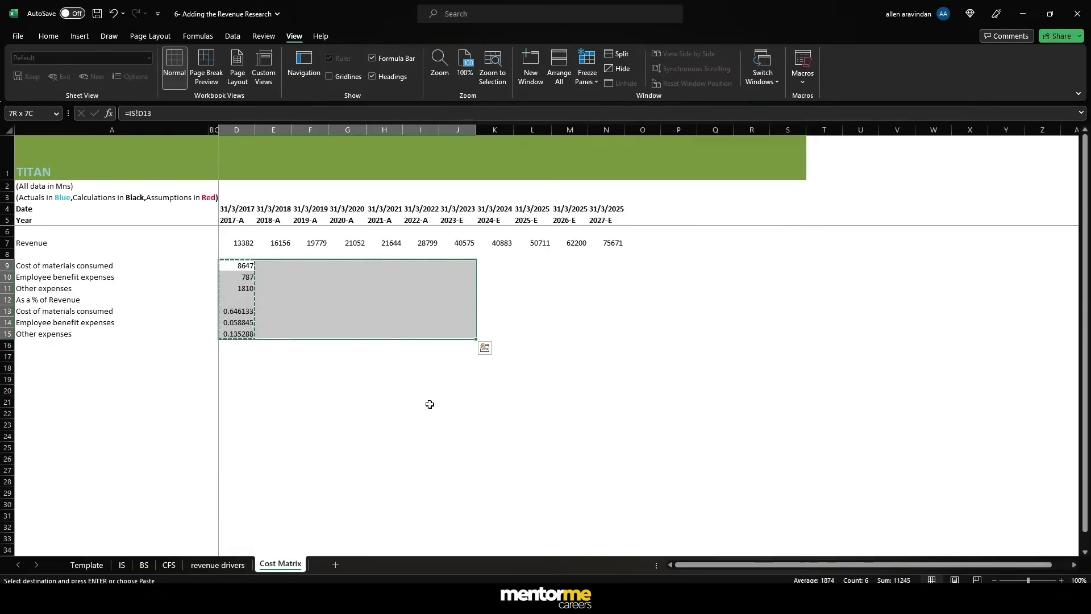
key(Return)
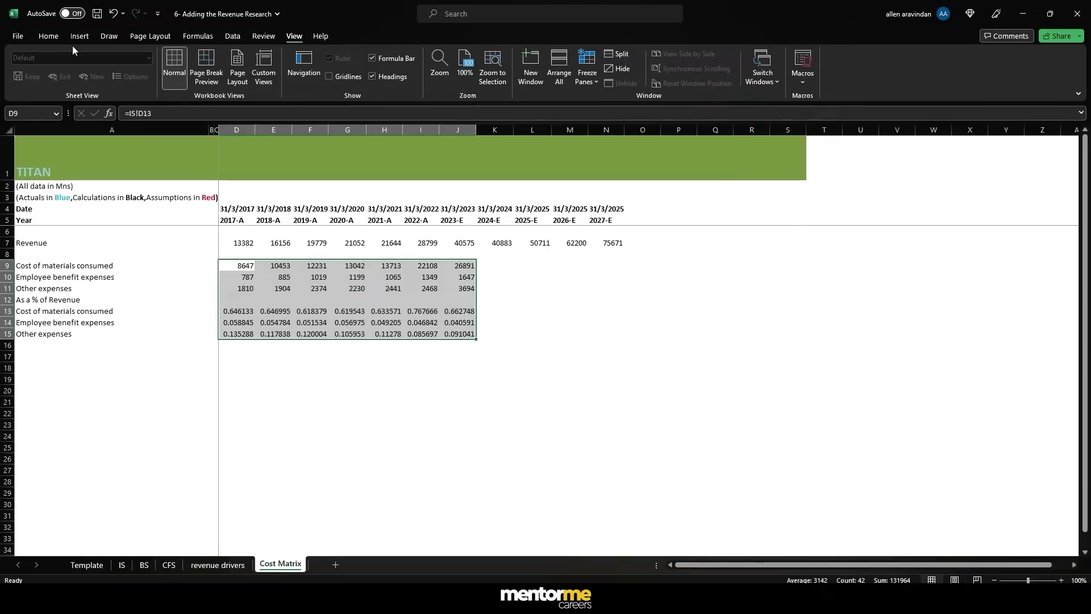
- Format only the cost-to-revenue ratios in D13:J15 as percentages
click(42, 36)
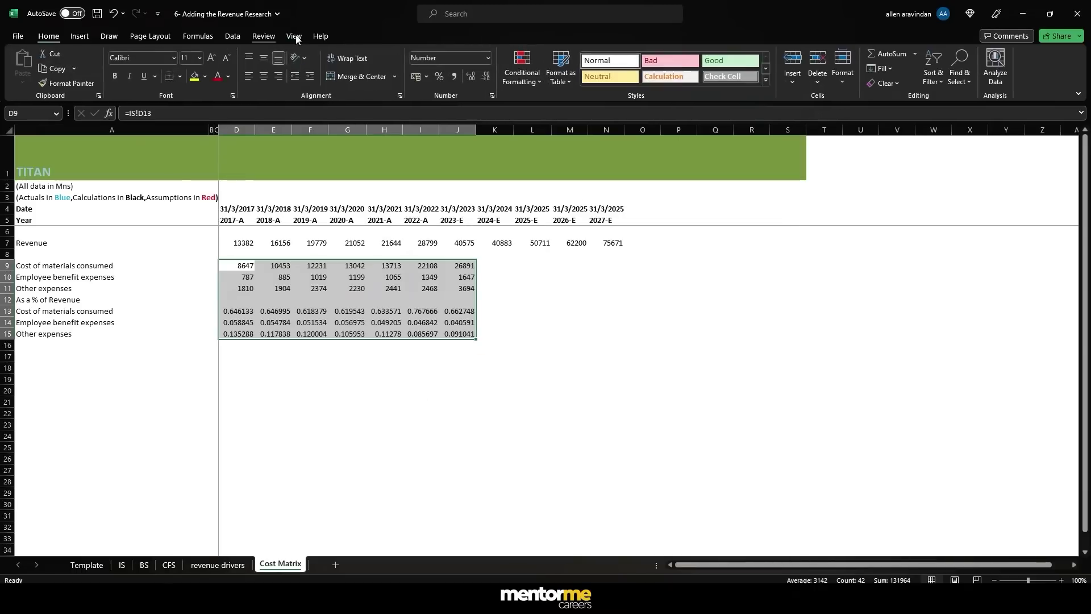
click(439, 76)
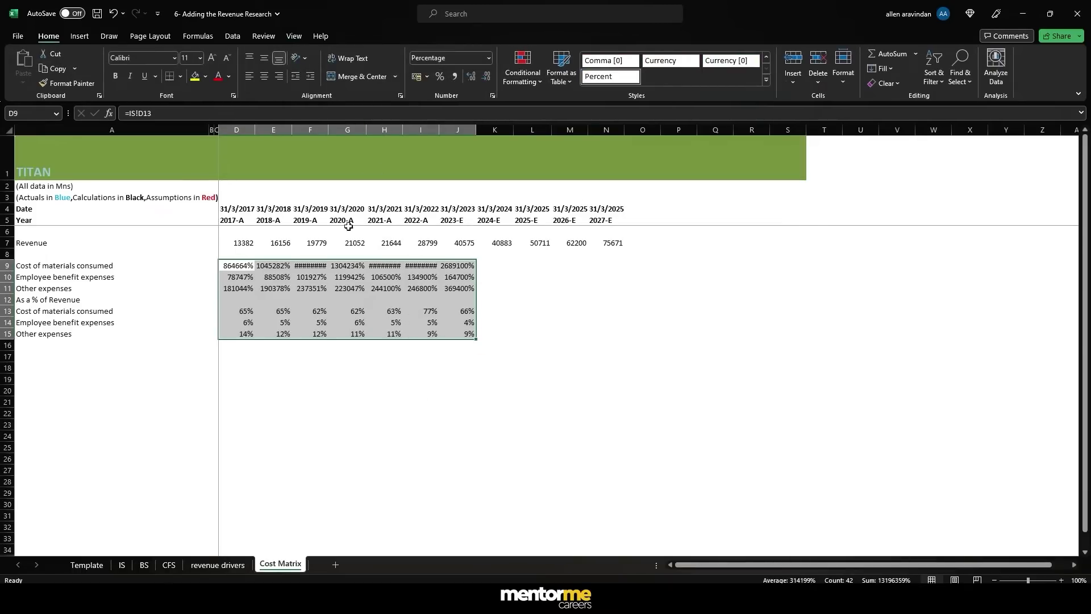
key(ctrl+z)
drag(239, 311, 449, 328)
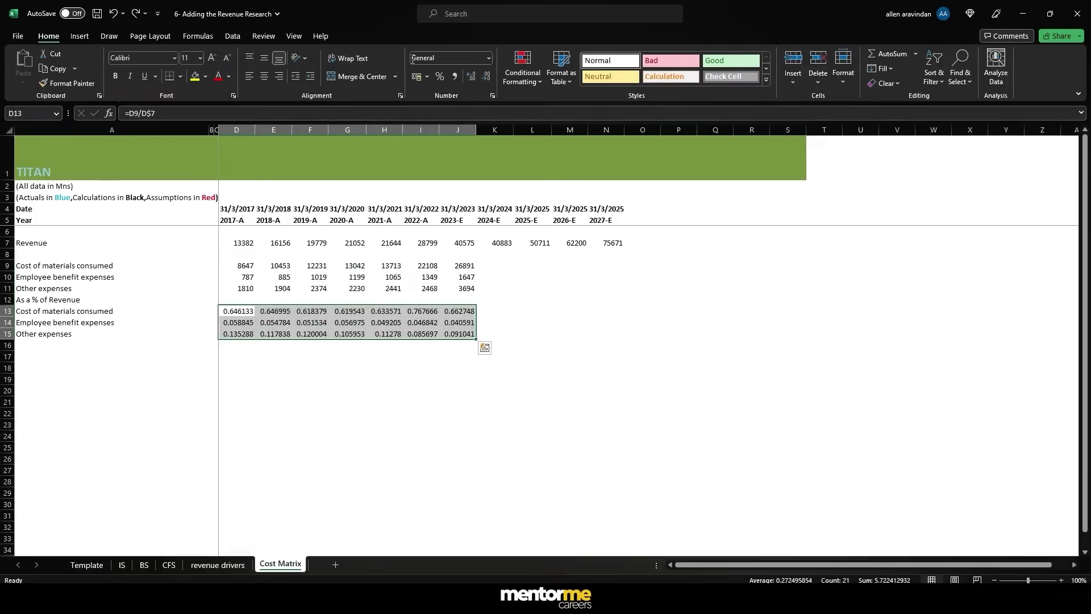
click(438, 75)
click(496, 322)
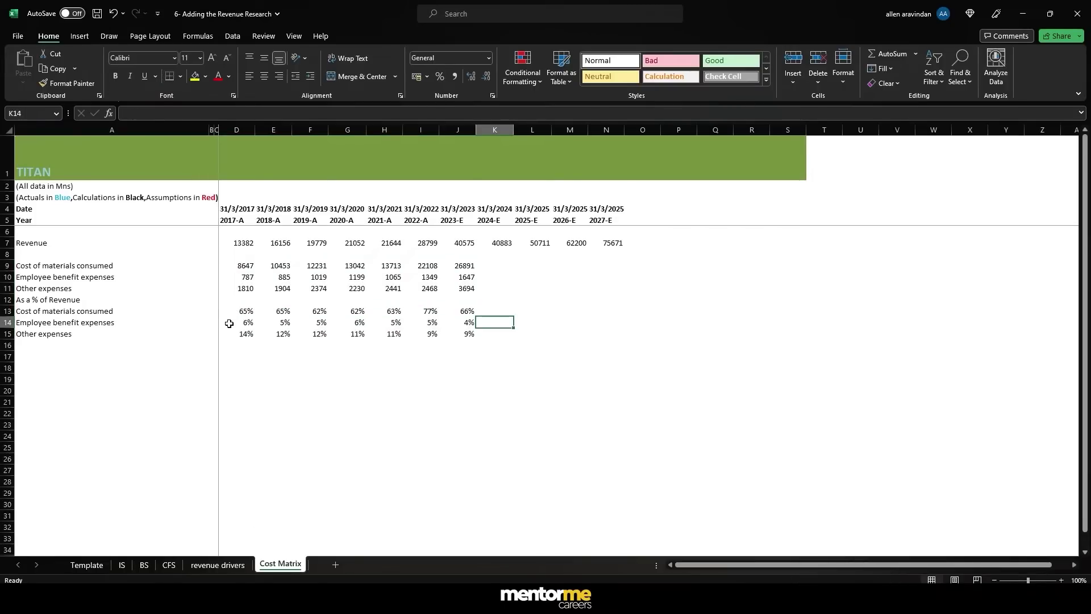
- Insert a blank row above the As a % of Revenue heading
drag(236, 312, 461, 330)
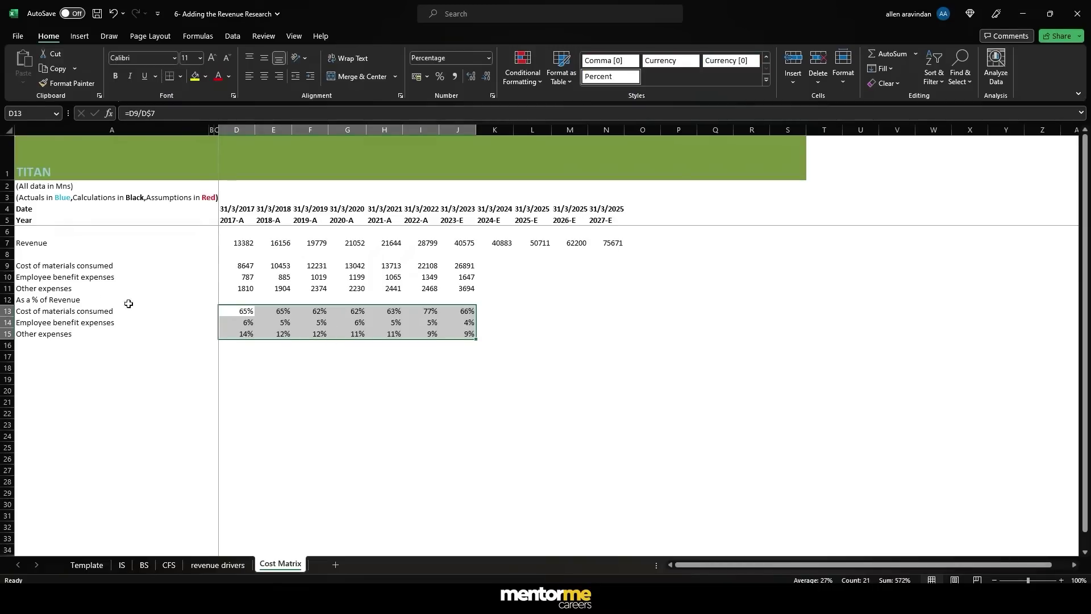
click(58, 310)
click(54, 297)
drag(54, 297, 54, 296)
key(Down)
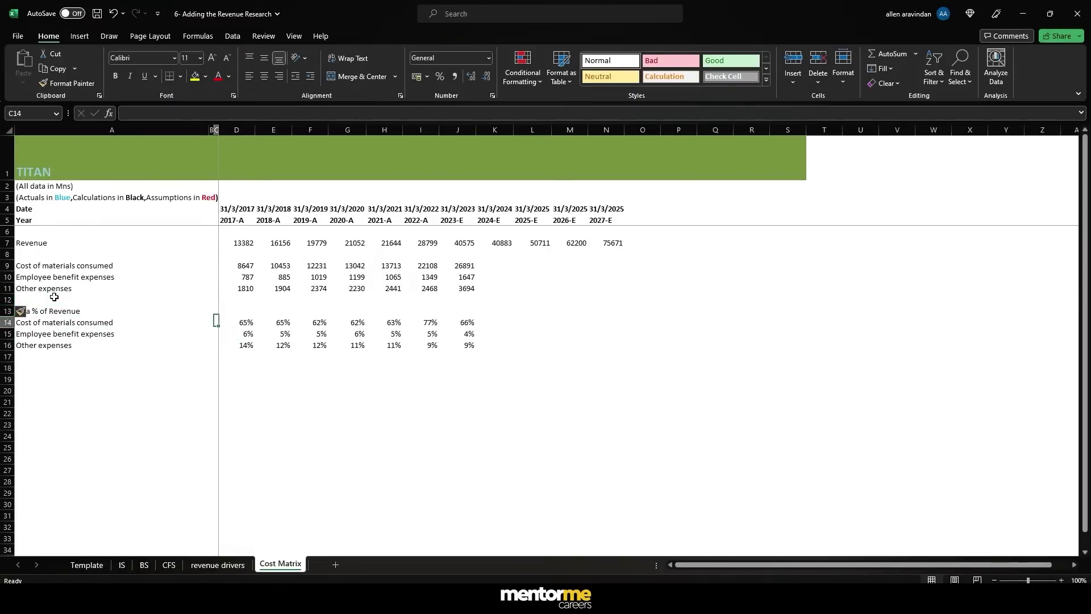
- Make the As a % of Revenue heading in A13 bold and underlined
key(Down)
key(Up)
key(Up)
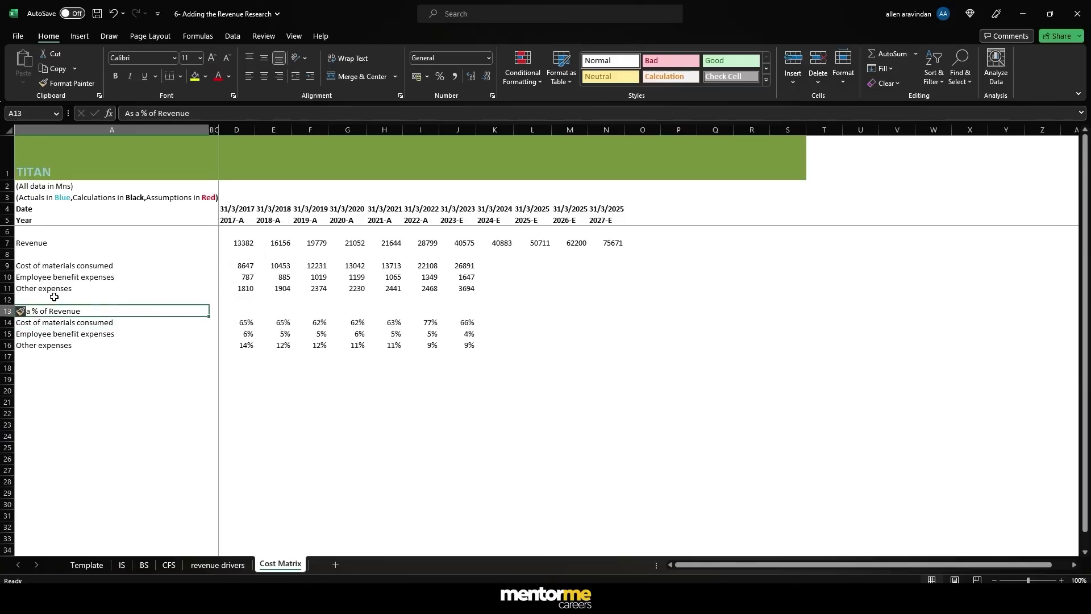
key(ctrl+b)
key(ctrl+u)
- Select K14, the 2024-E cell for Cost of materials consumed as a percentage of revenue
key(Up)
key(Up)
key(Up)
key(Up)
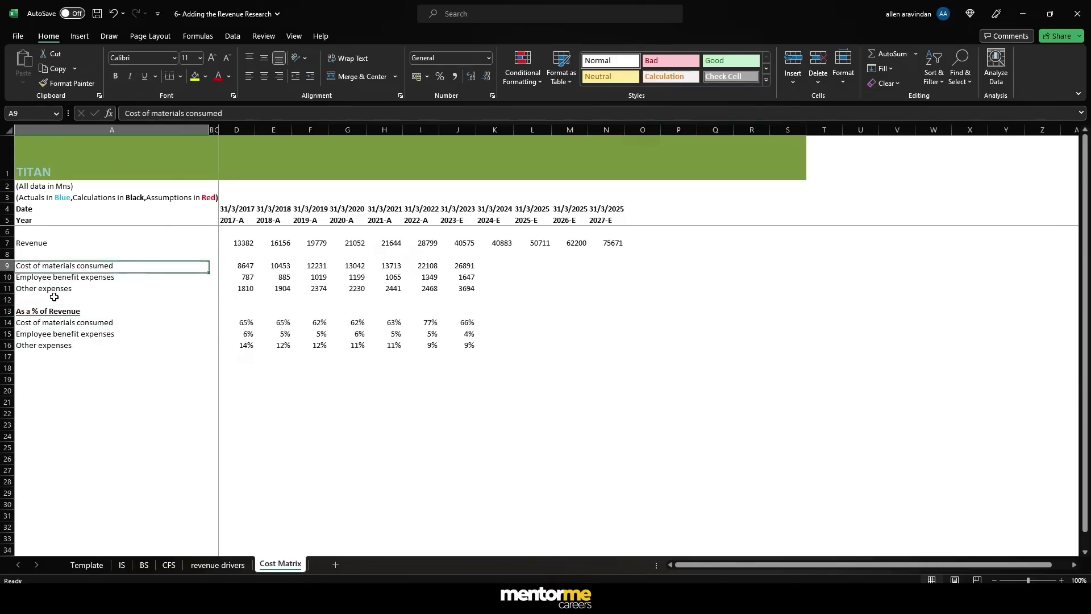
key(Down)
key(Down)
key(Down)
key(Down)
key(Down)
key(Down)
key(Down)
key(Down)
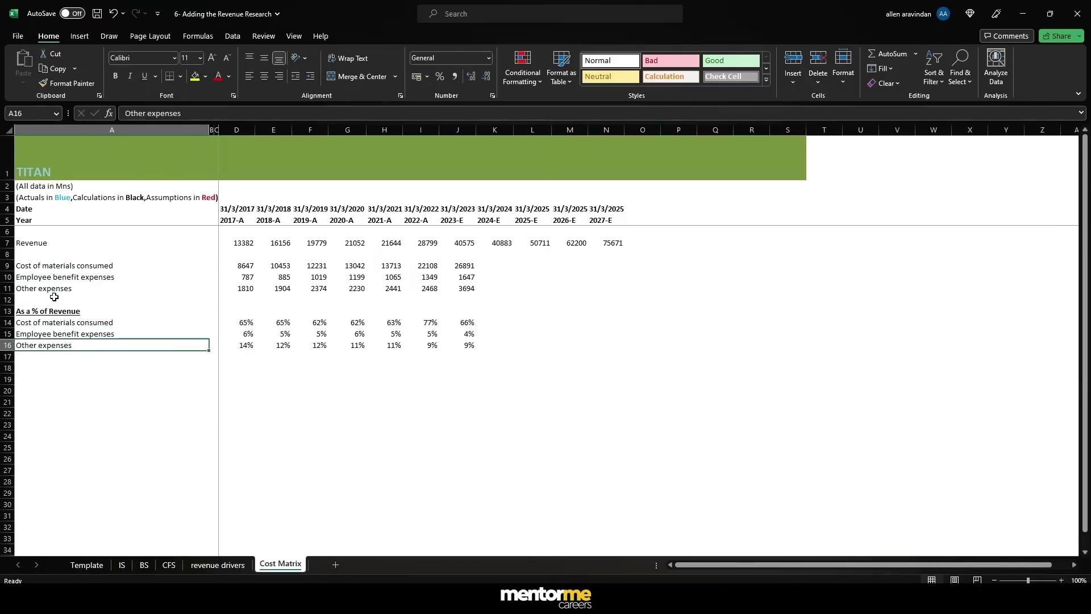
key(Right)
key(Right)
key(Right)
key(Right)
key(Right)
key(Right)
key(Right)
key(Right)
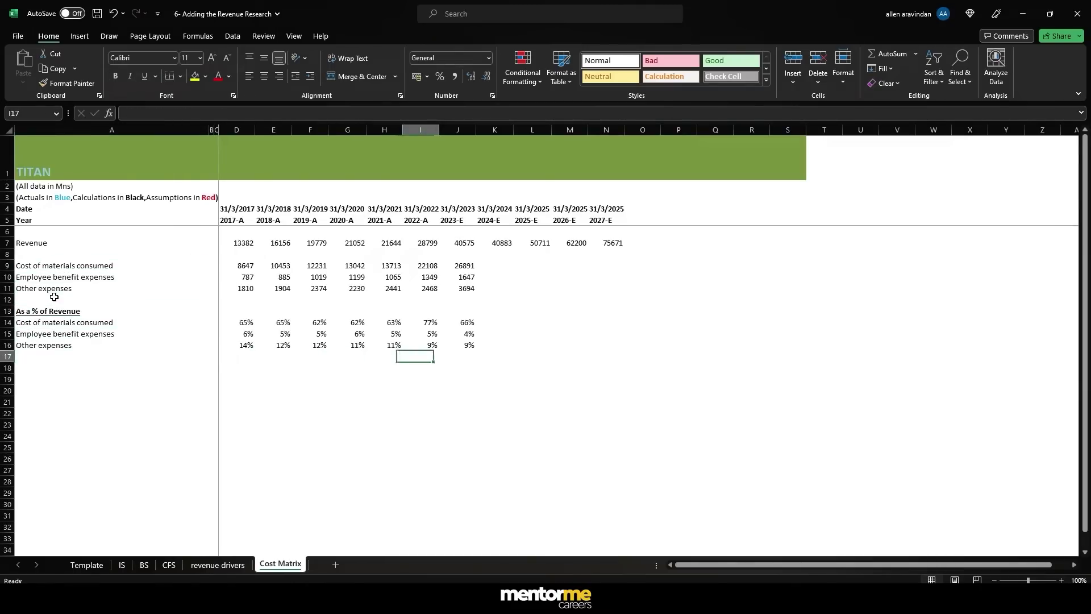
key(Right)
key(Right)
key(Right)
key(Right)
key(Right)
key(Right)
key(Up)
key(Left)
key(Left)
key(Left)
key(Up)
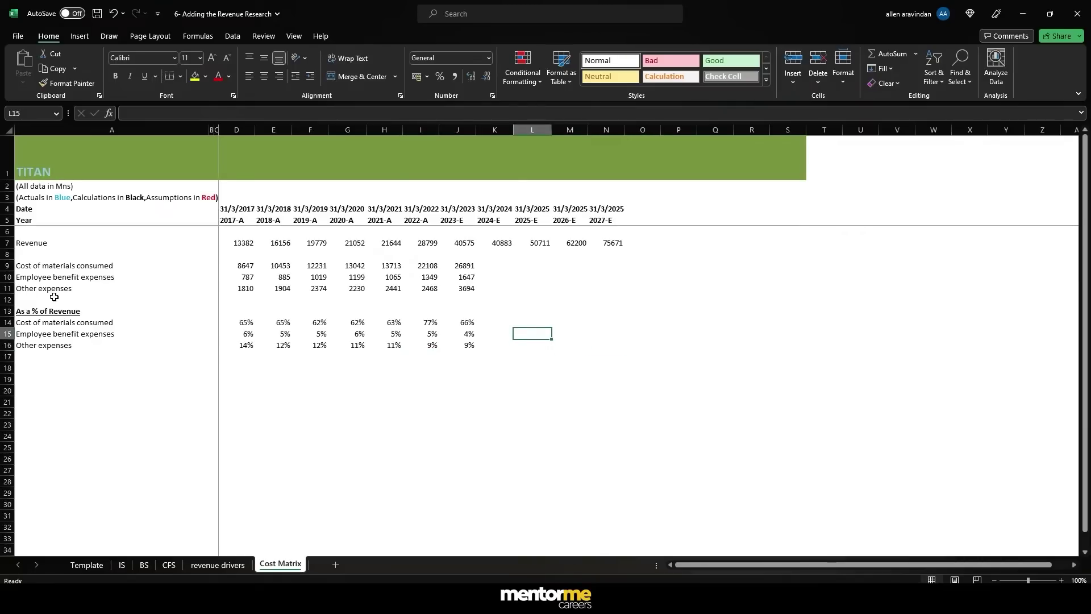
key(Left)
key(Up)
text(=averages)
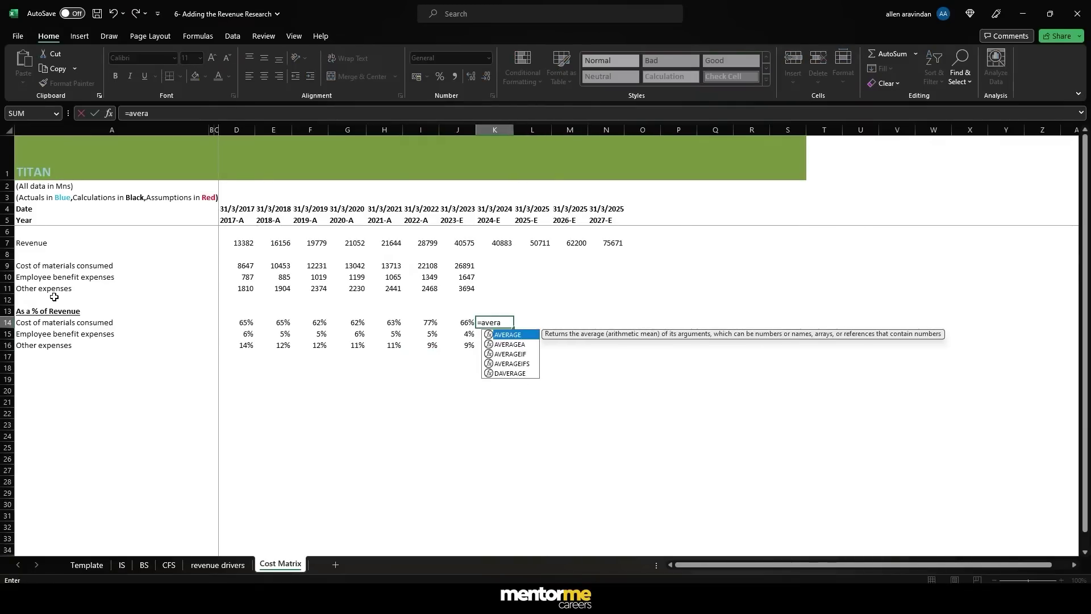
key(BackSpace)
key(Escape)
key(Escape)
- Enter =MEDIAN(D14:J14) in K14 as the 2024-E percentage for Cost of materials consumed
text(=medi)
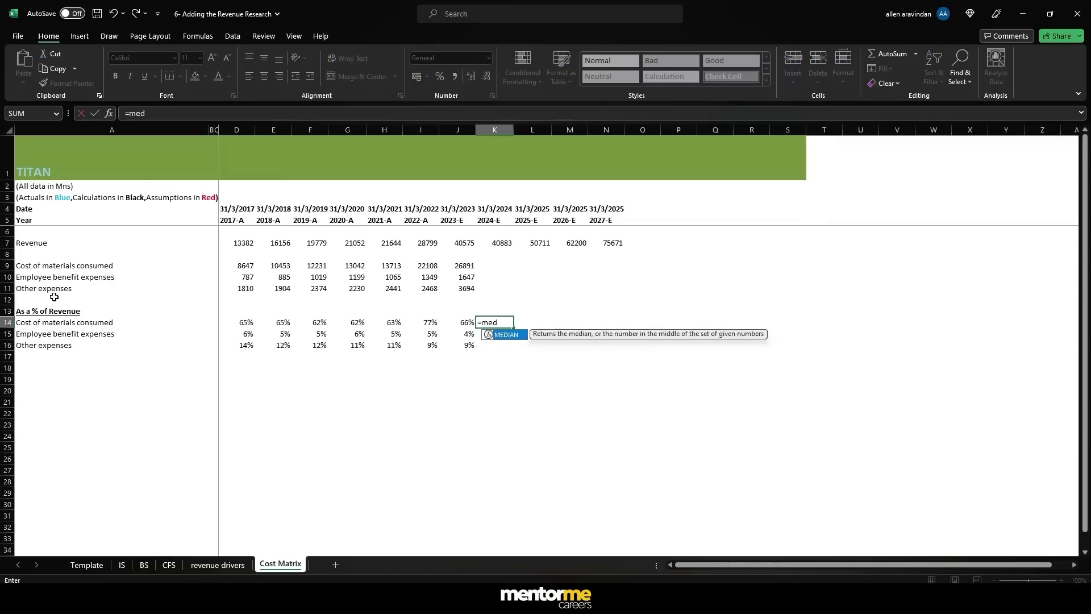
double_click(506, 335)
click(251, 322)
key(shift+Right)
key(shift+Right)
key(shift+Right)
key(shift+Right)
key(shift+Right)
key(shift+Right)
key(shift+Right)
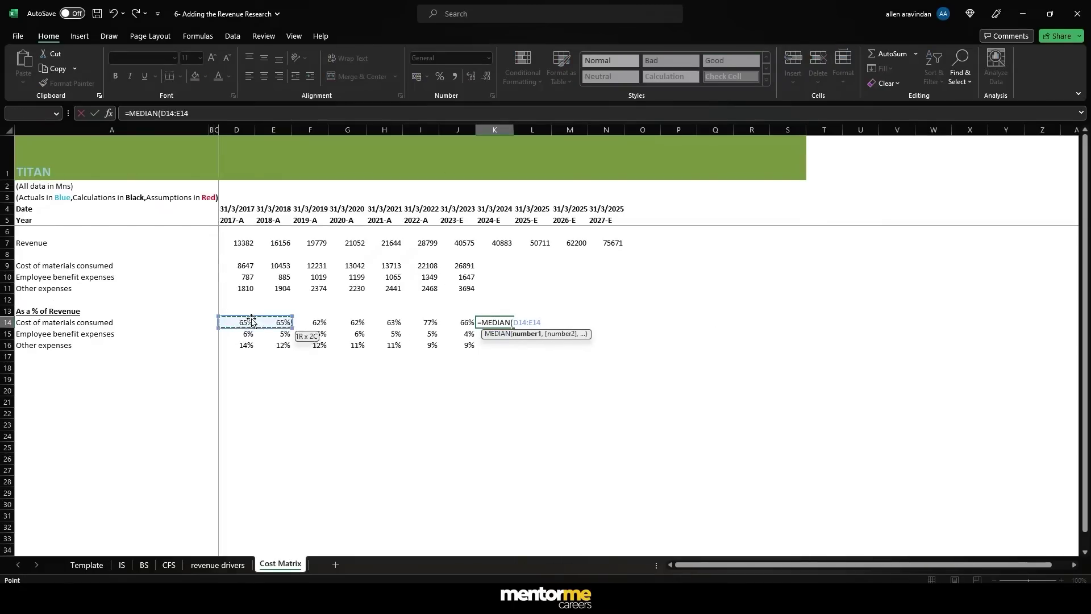
key(shift+Left)
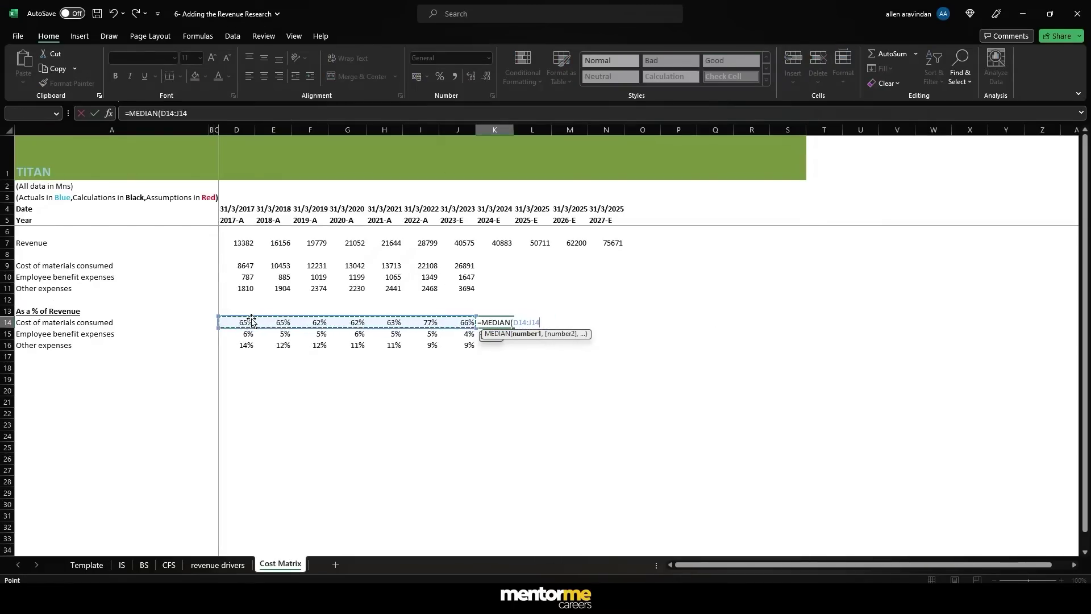
text())
key(ctrl+Return)
- Copy the K14 median formula down to the Employee benefit and Other expenses rows, K15:K16
key(ctrl+c)
key(shift+Down)
key(shift+Down)
key(Return)
- Link L14, the 2025-E percentage for Cost of materials consumed, to K14
key(Right)
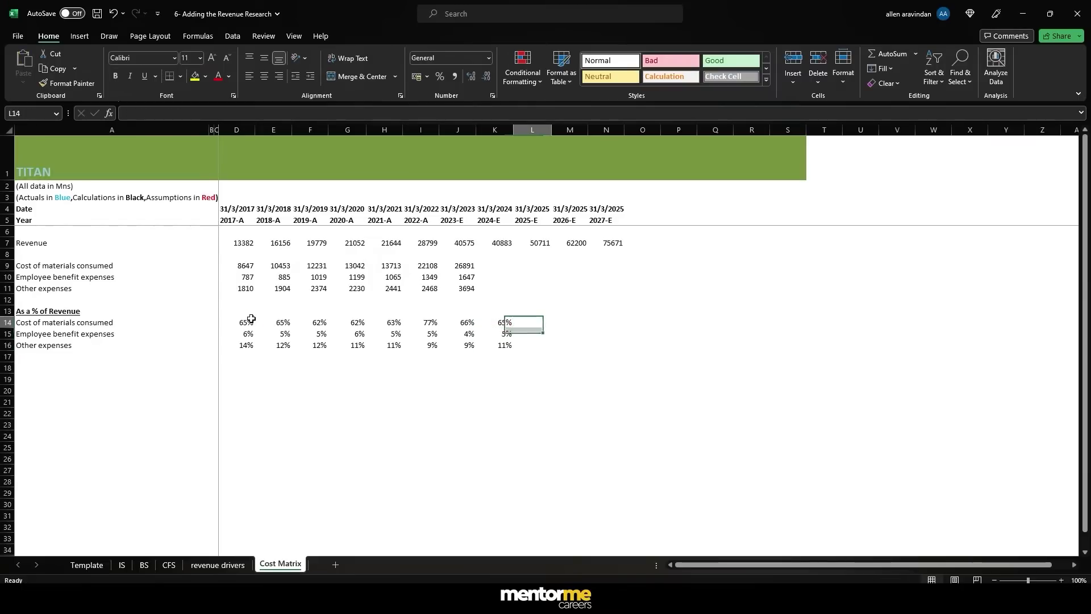
key(Down)
text(=)
key(Up)
key(Left)
key(ctrl+Return)
- Copy the L14 link across L14:N16 to carry all three cost percentages through 2027-E
key(ctrl+c)
key(shift+Down)
key(shift+Down)
key(shift+Right)
key(shift+Right)
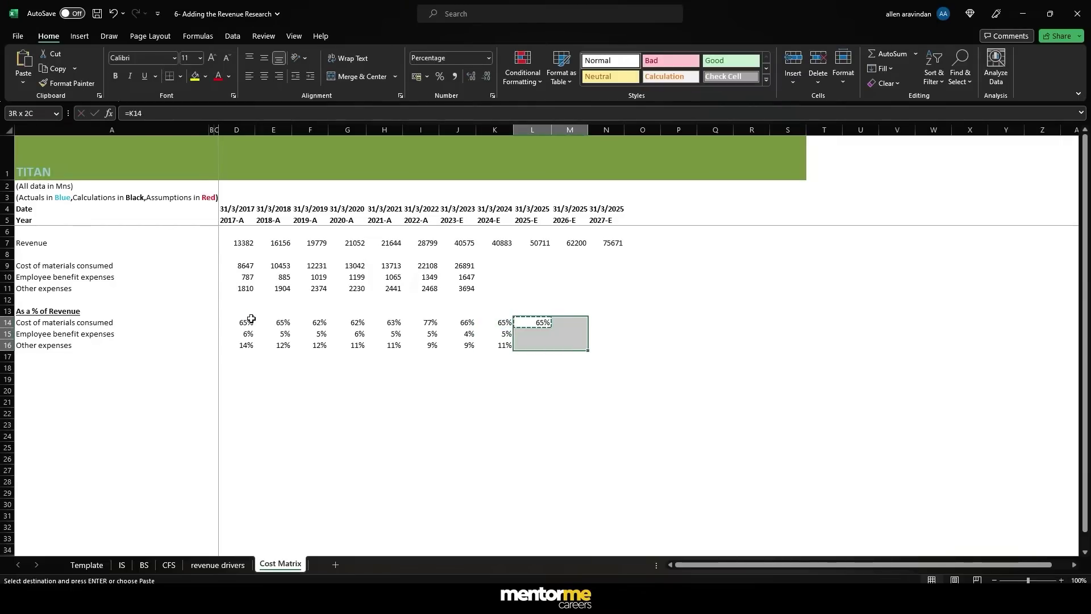
key(ctrl+v)
key(Escape)
key(shift+Up)
key(shift+Up)
key(shift+Left)
key(shift+Left)
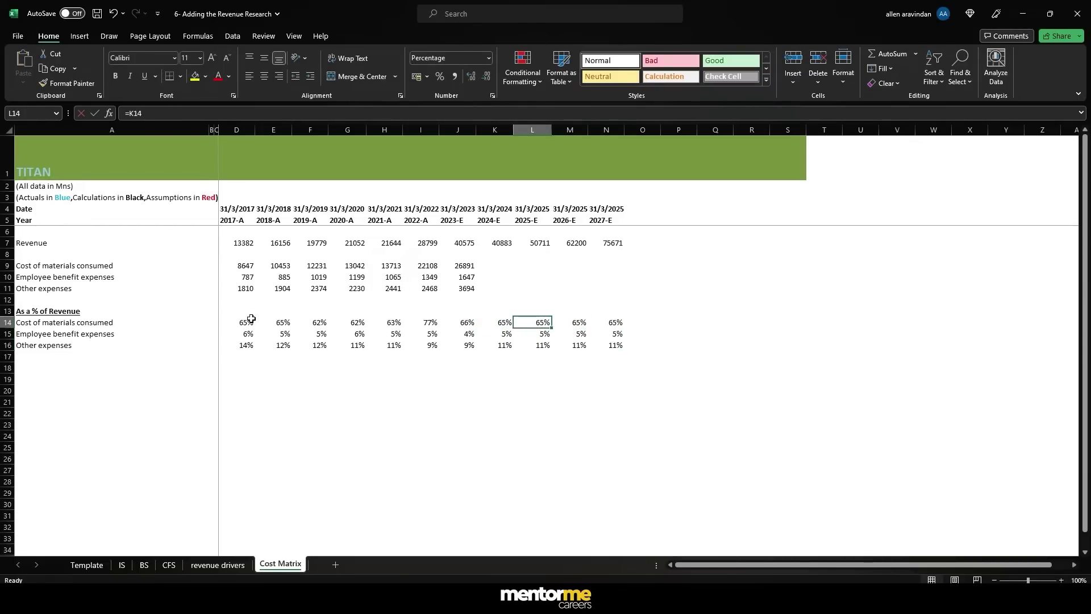
- Forecast 2024-E Cost of materials consumed in K9 with =K$7*K14, locking the revenue row
key(Down)
key(Down)
key(Left)
key(Left)
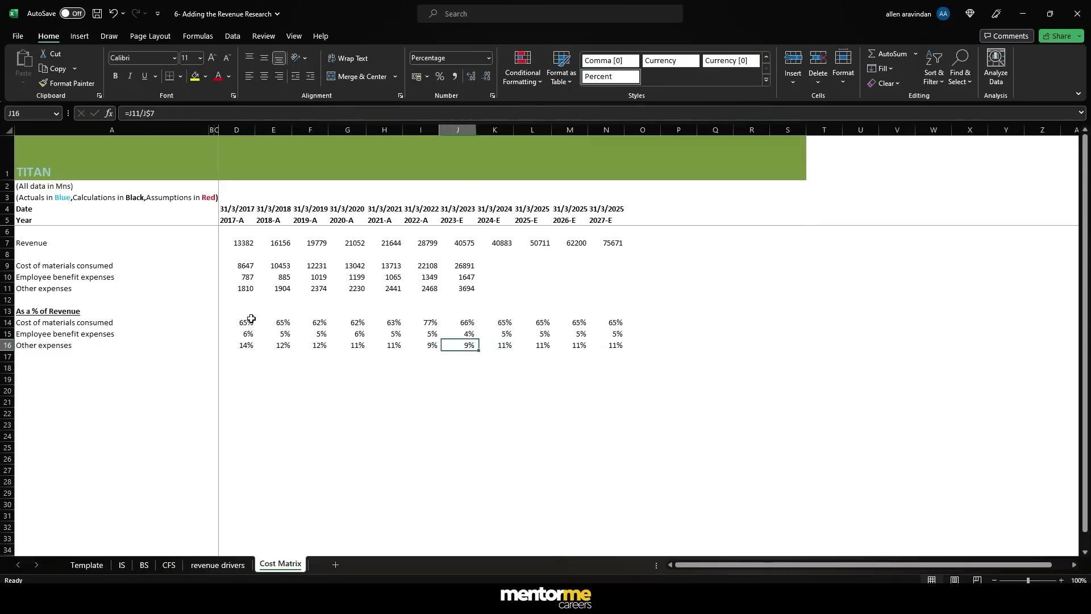
key(Up)
key(Up)
key(Up)
key(Up)
key(Up)
key(Up)
key(Up)
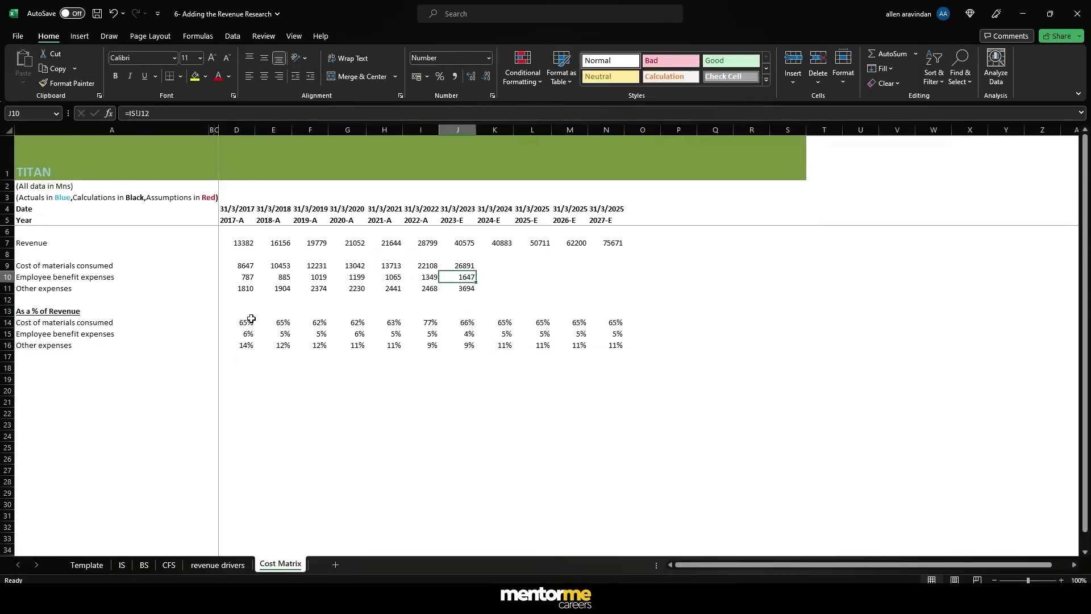
key(Right)
text(=)
key(Up)
key(Up)
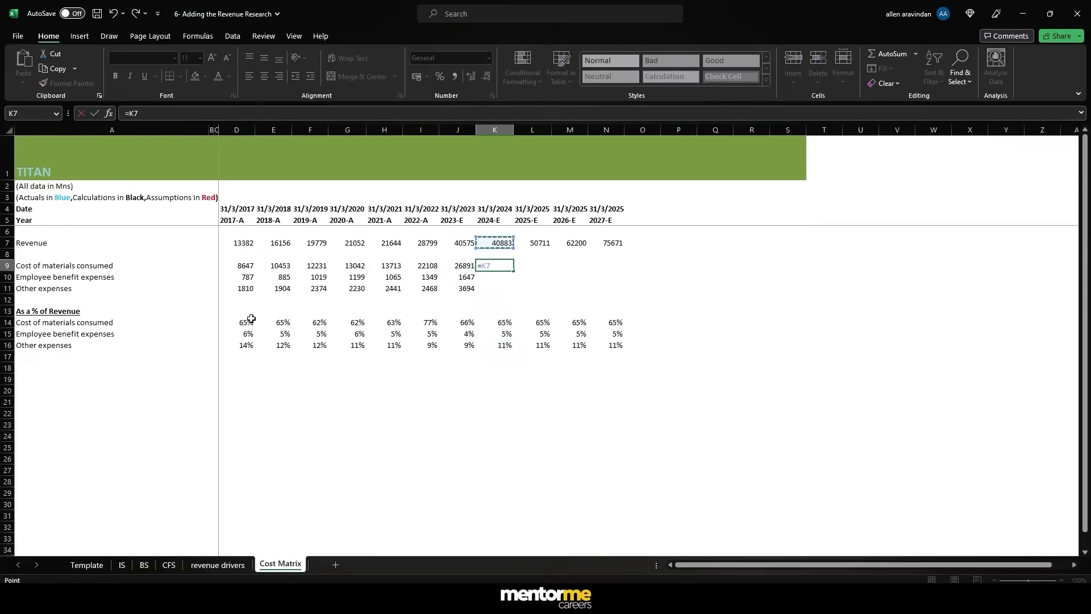
key(F4)
key(F4)
text(*)
key(Down)
key(Down)
key(Down)
key(Down)
key(Down)
key(ctrl+Return)
- Copy the K9 forecast formula to all three cost lines for 2024-E to 2027-E, K9:N11
key(ctrl+c)
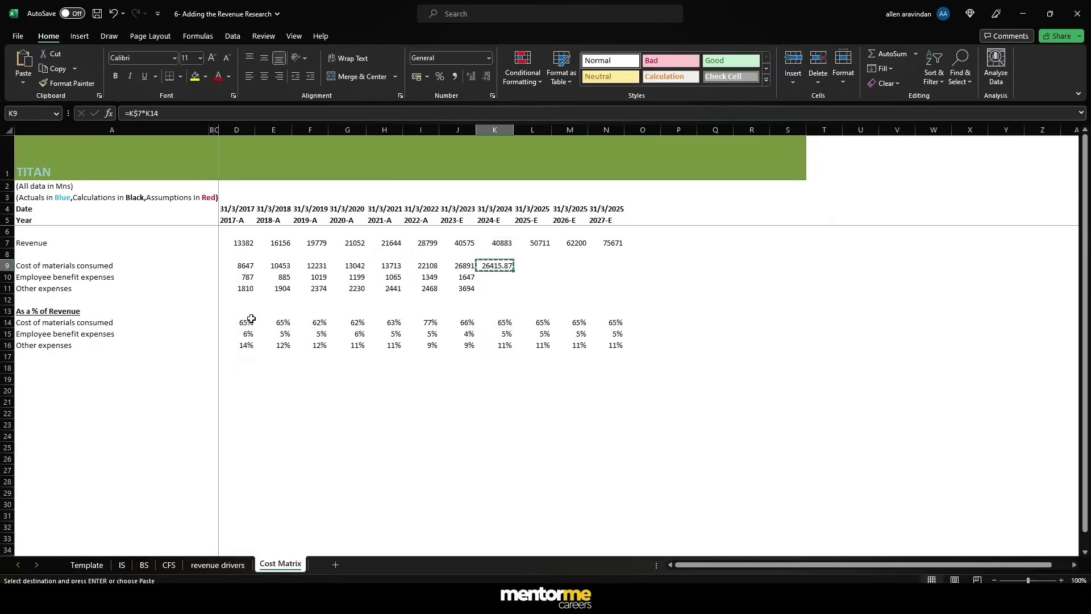
key(shift+Down)
key(shift+Down)
key(ctrl+v)
key(ctrl+c)
key(shift+Right)
key(shift+Right)
key(shift+Right)
key(Return)
- Format the forecast costs in K9:N11 to show no decimal places
click(486, 76)
click(486, 76)
click(496, 334)
click(463, 277)
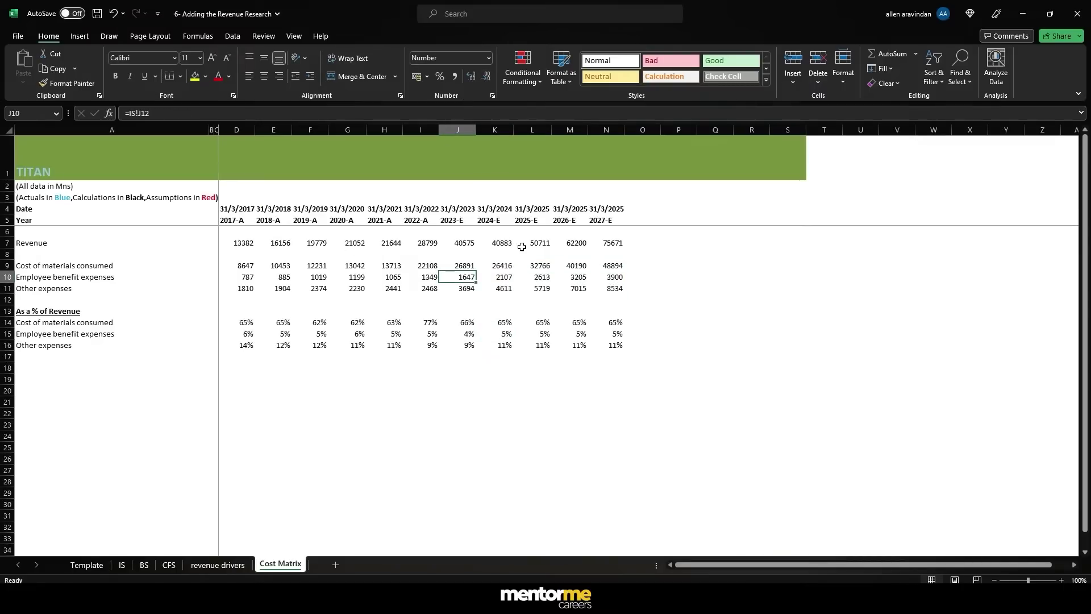
- Color the forecast costs in K9:N11 and the forecast percentages in K14:N16 red
click(36, 256)
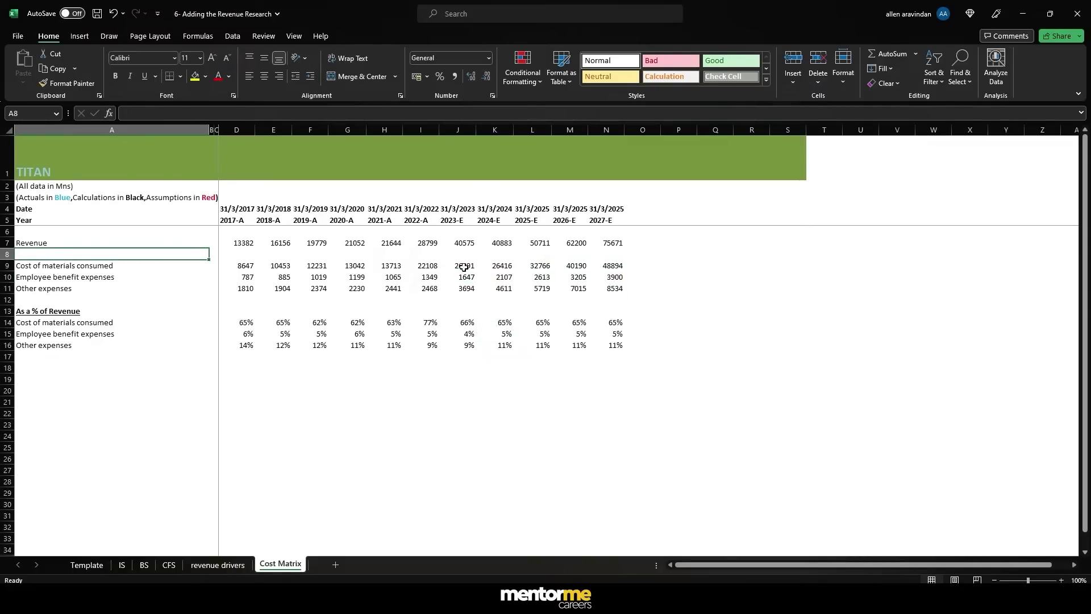
drag(457, 267, 617, 288)
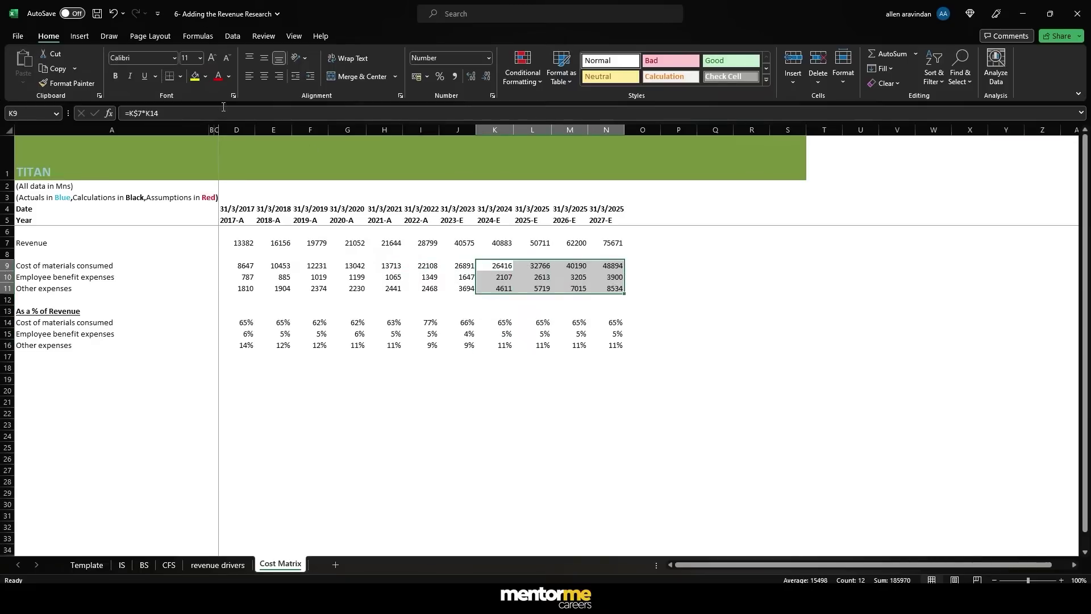
click(220, 76)
drag(498, 322, 613, 346)
click(219, 76)
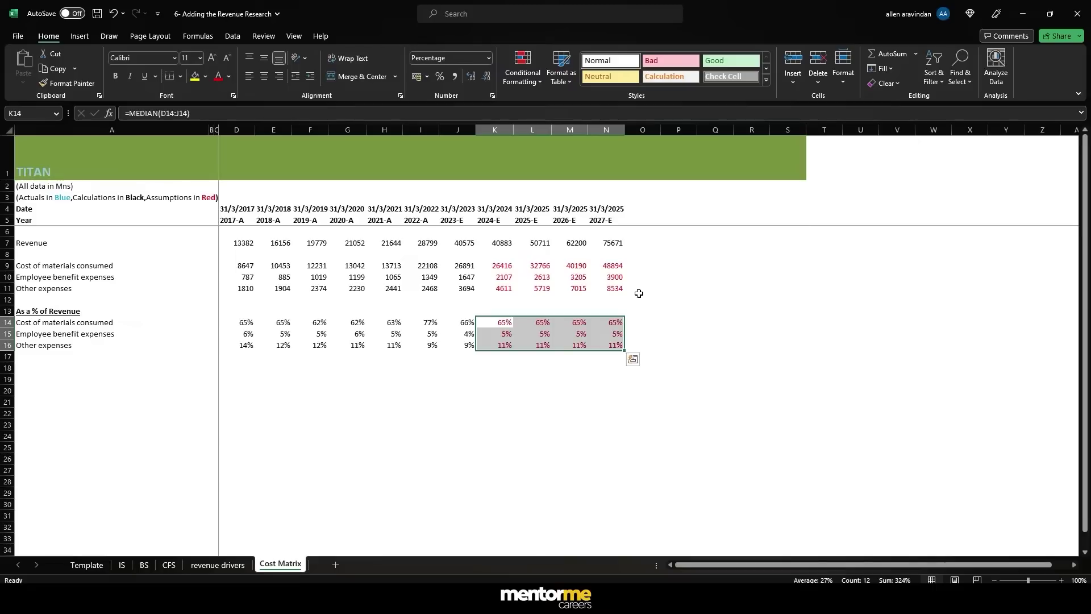
click(660, 311)
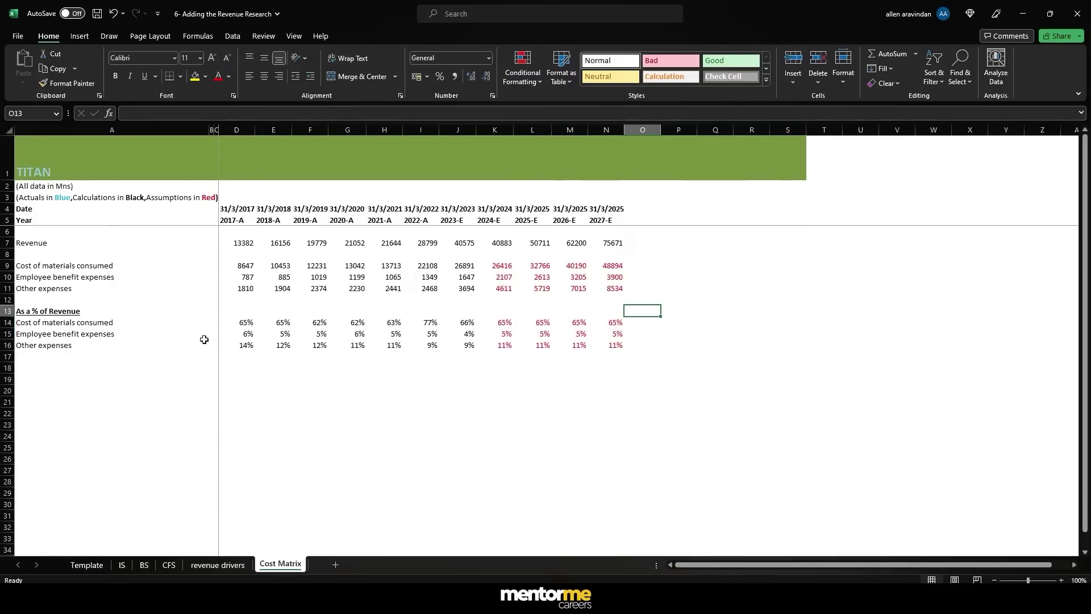
- Label a new row in A18 as PBT
click(56, 384)
click(63, 369)
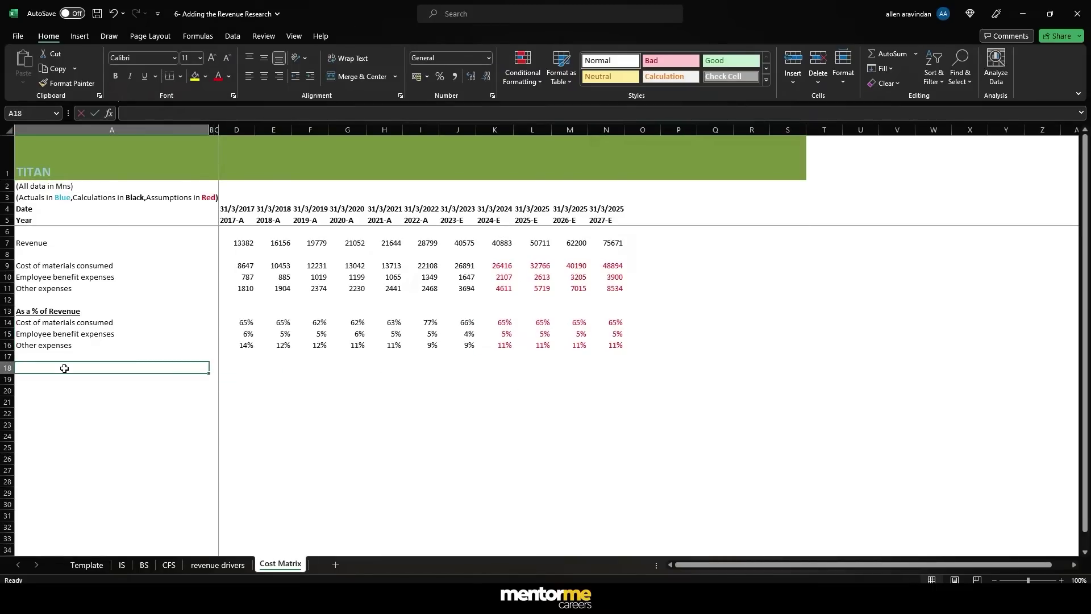
text(p)
- Link the 2017-A PBT in D18 to cell D36 on the IS sheet
key(Tab)
key(Tab)
key(Tab)
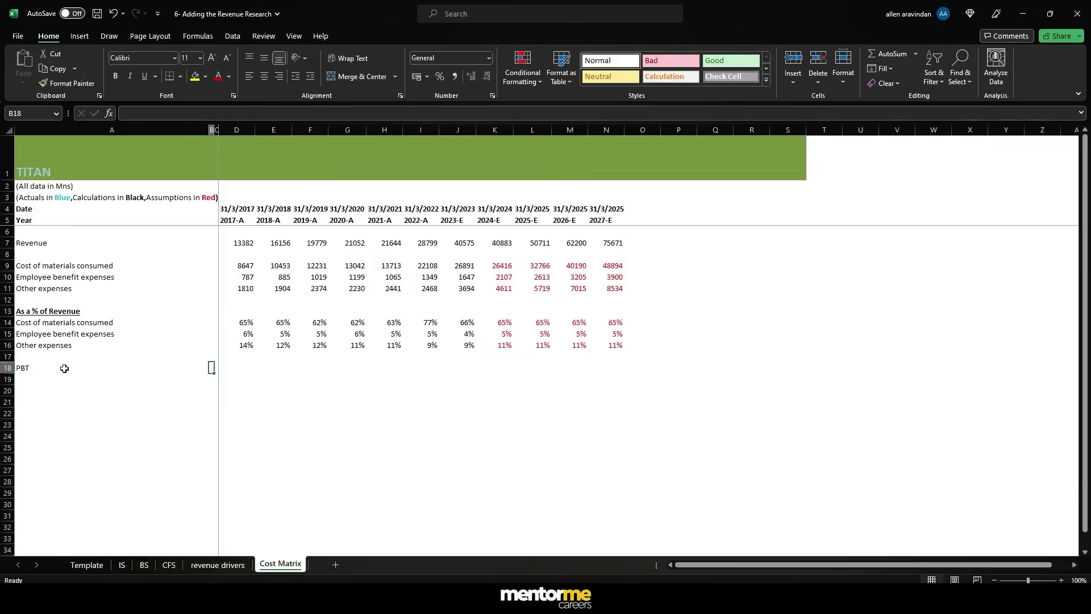
text(=)
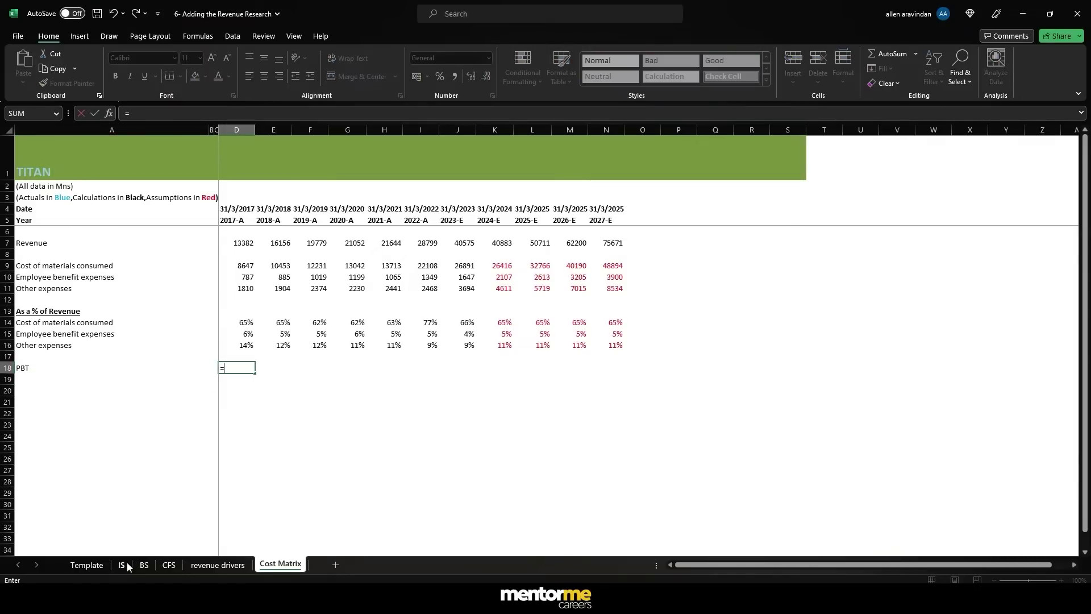
click(125, 564)
scroll(279, 450, down, 4)
click(242, 437)
key(ctrl+Return)
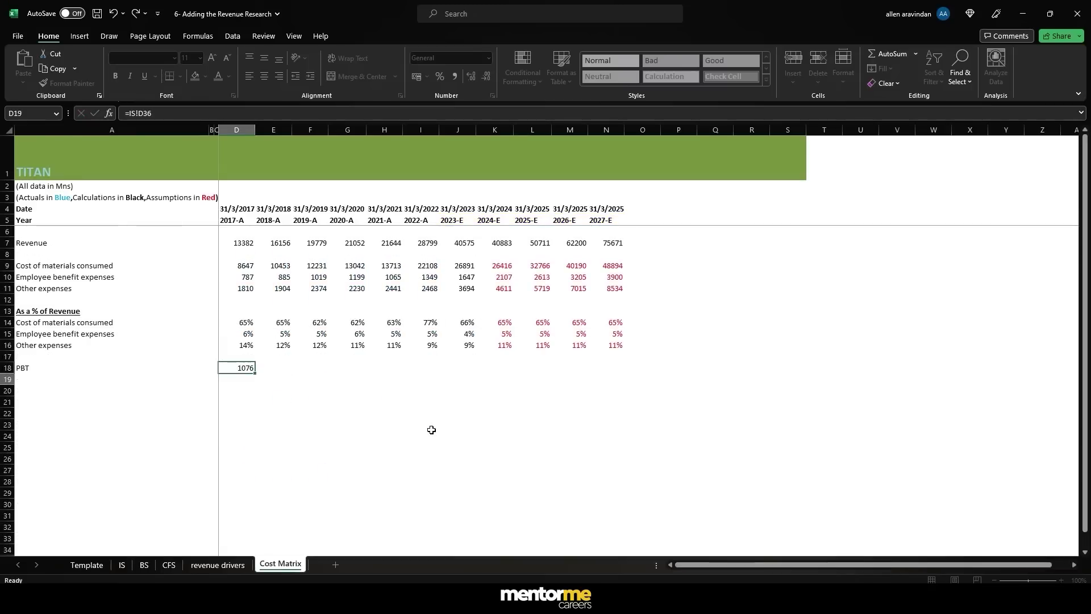
- Copy the PBT link in D18 across to 2023-E, through J18
key(ctrl+c)
key(shift+Right)
key(shift+Right)
key(shift+Right)
key(shift+Right)
key(shift+Right)
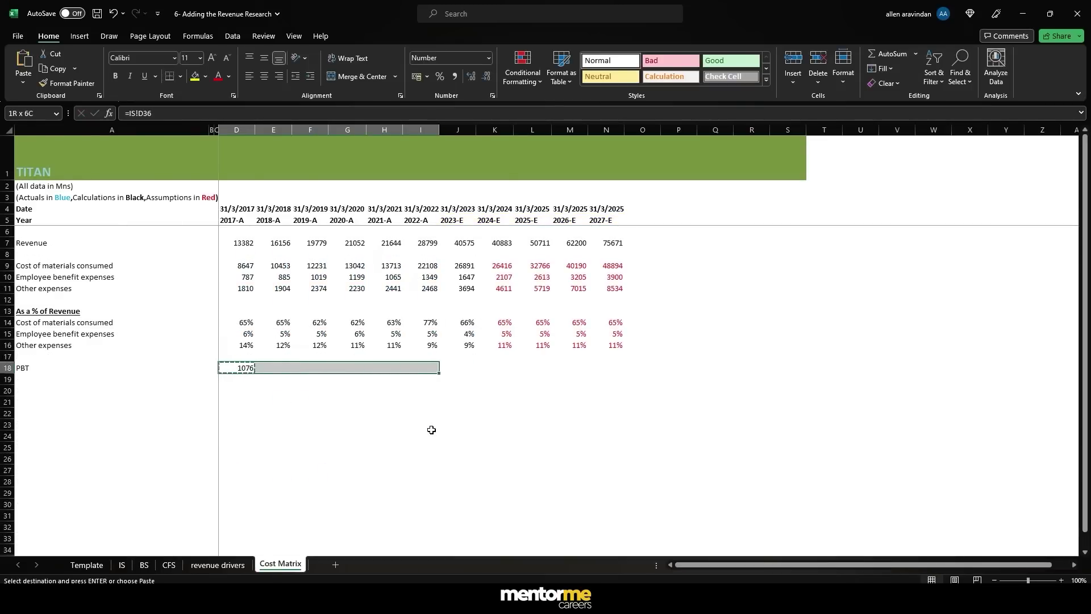
key(shift+Right)
key(ctrl+v)
key(Escape)
- Label the row below PBT, in A19, as Tax
key(Down)
key(Left)
key(Left)
key(Left)
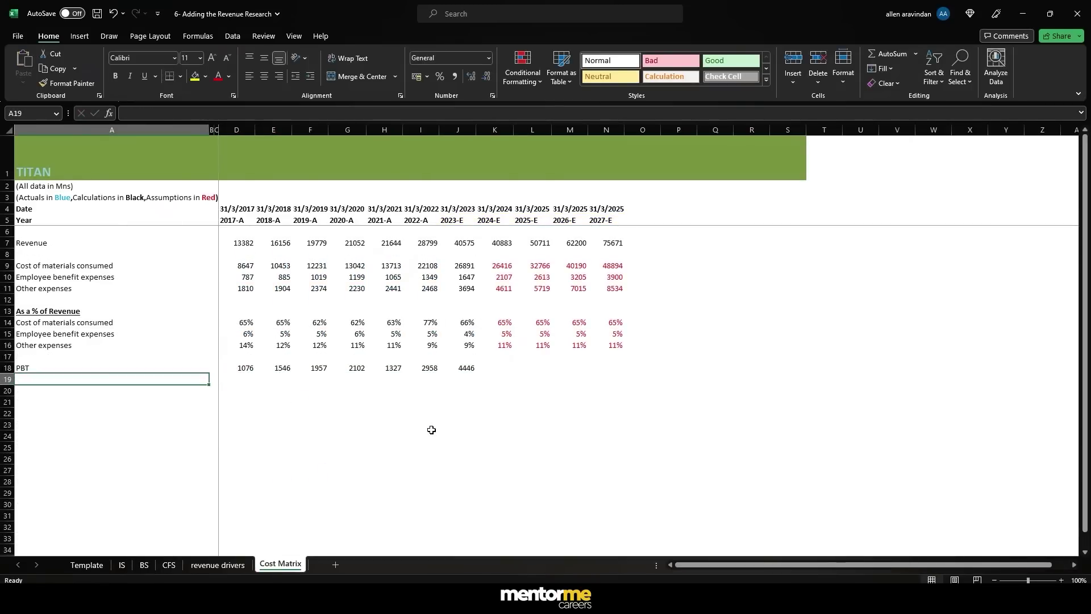
text(ta)
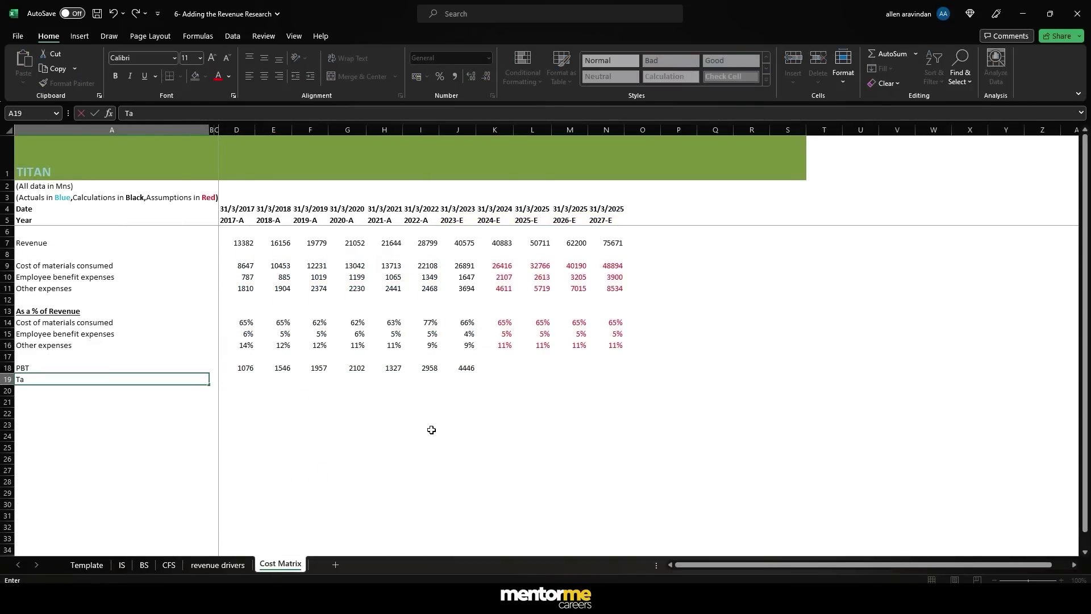
text(x)
key(Return)
- Enter =-CFS!D41 in D19 to pull the 2017-A direct taxes paid as a positive value
key(Right)
key(Right)
key(Right)
key(Up)
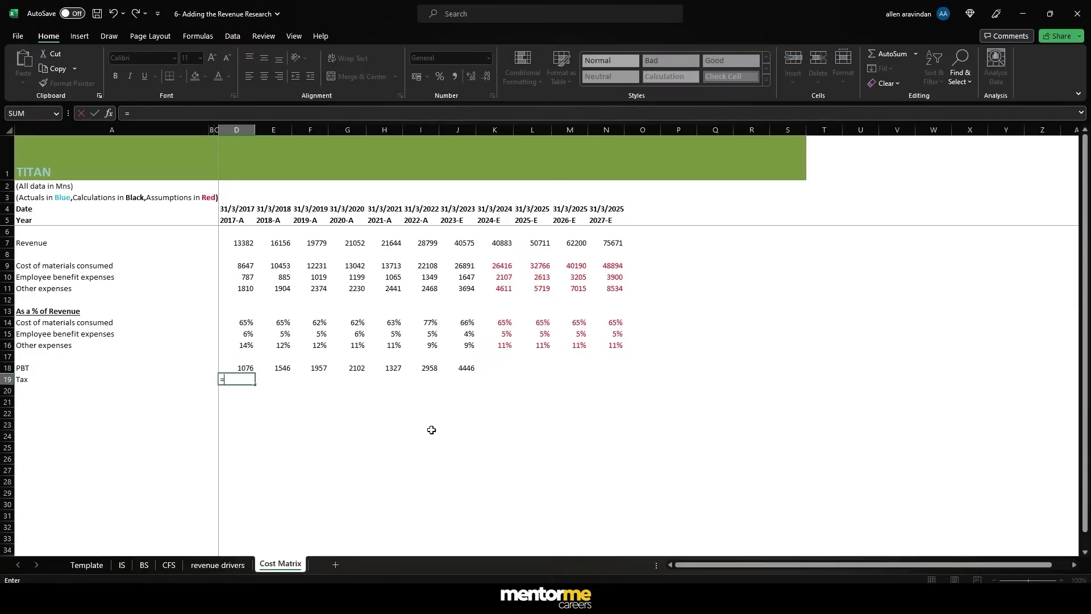
click(170, 565)
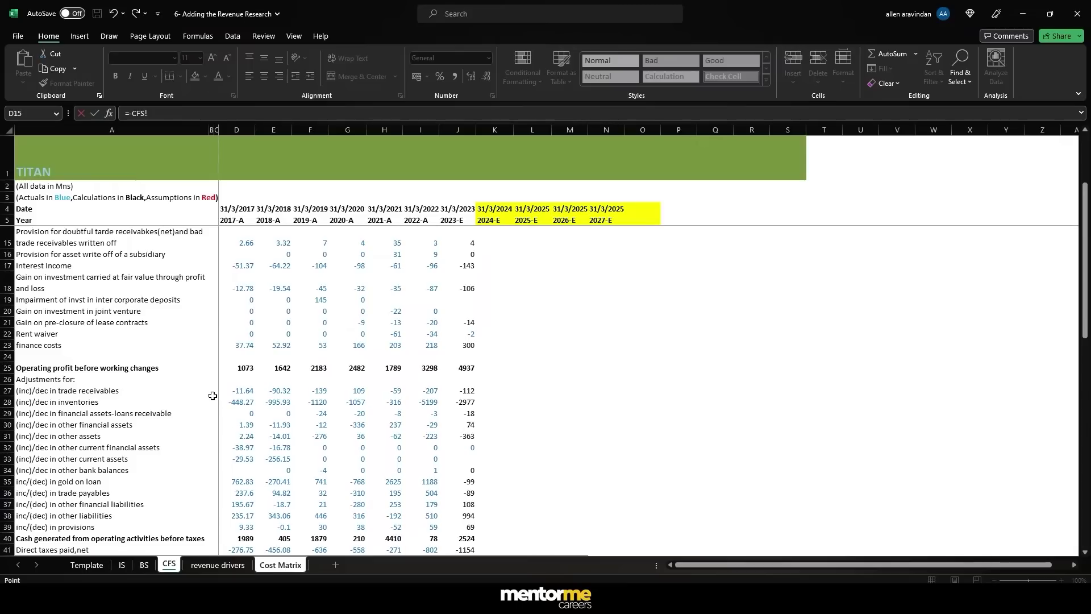
scroll(212, 396, down, 2)
click(239, 483)
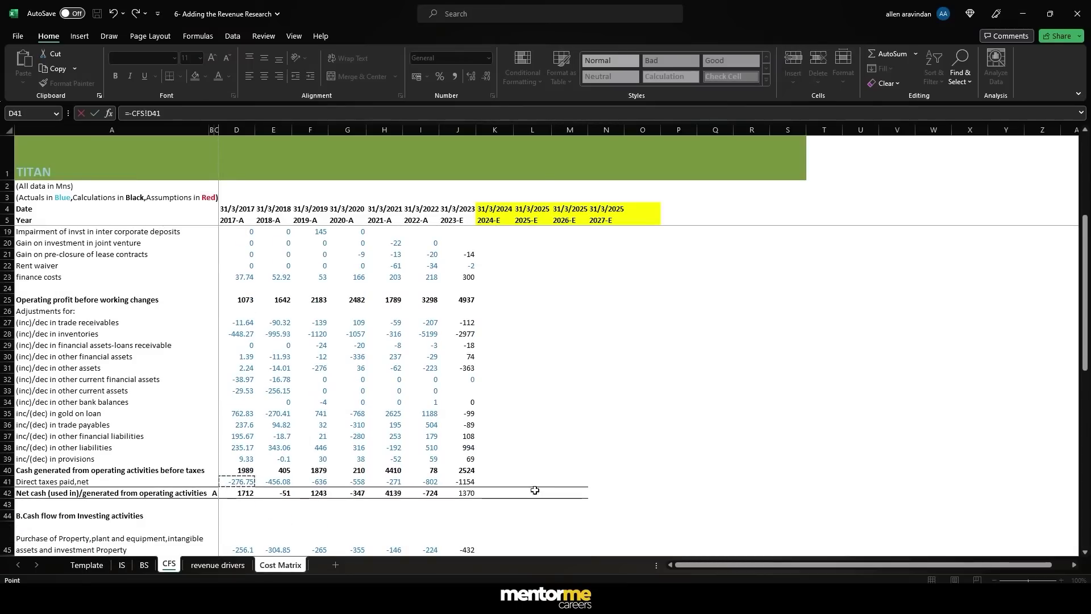
key(Return)
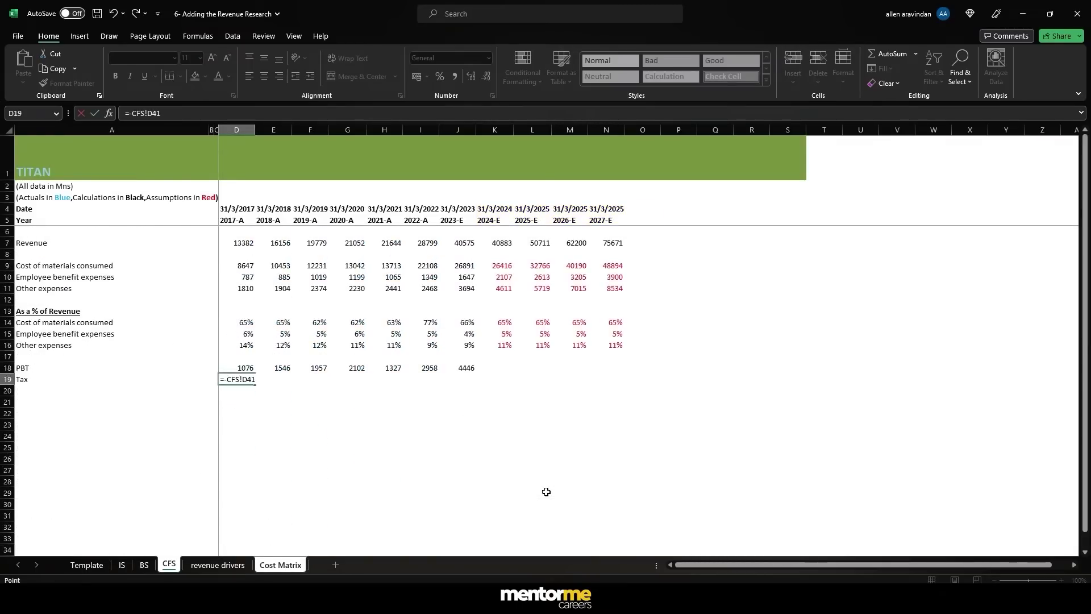
- Copy the tax formula in D19 across to 2023-E, through J19
key(Up)
key(Down)
key(ctrl+c)
key(shift+Right)
key(shift+Right)
key(shift+Right)
key(shift+Right)
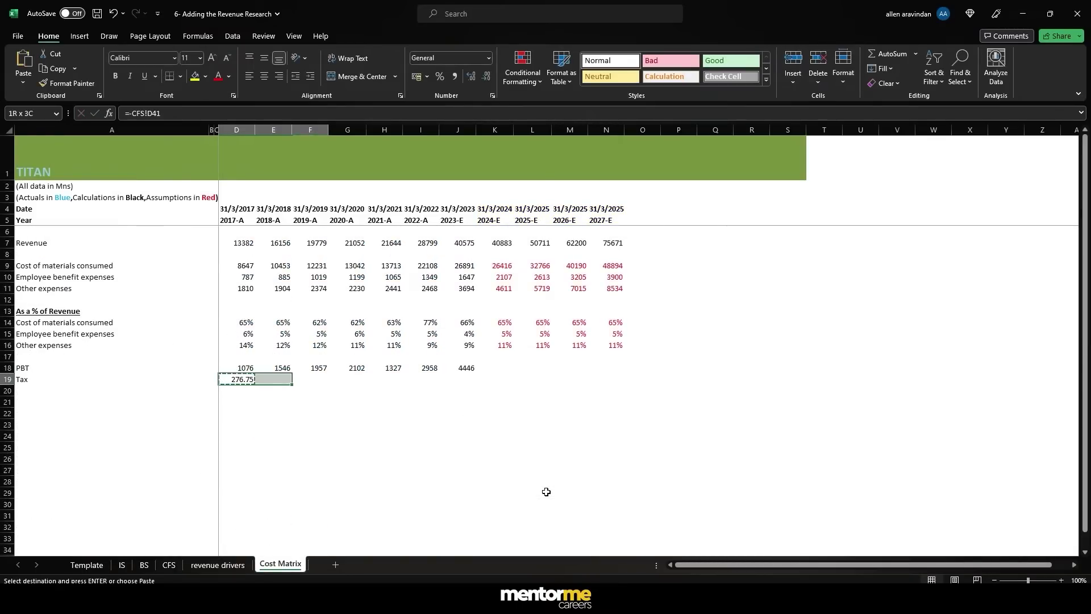
key(shift+Right)
key(shift+Right)
key(ctrl+v)
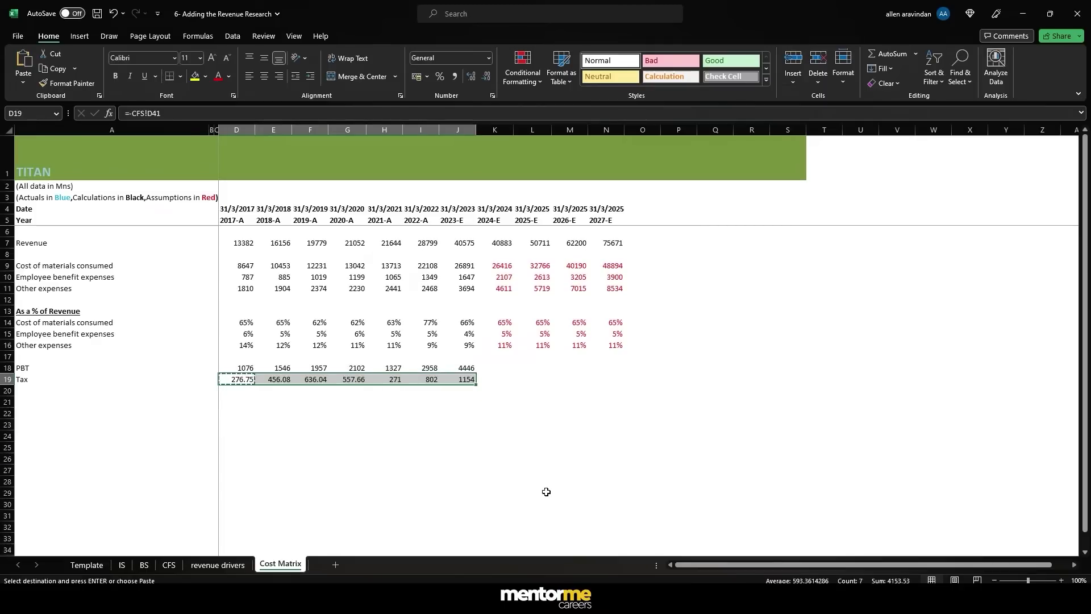
key(Escape)
- Calculate the 2017-A tax as a share of PBT in D20 with =D19/D18
key(Right)
key(Right)
key(Left)
key(Left)
key(Down)
text(=)
key(Up)
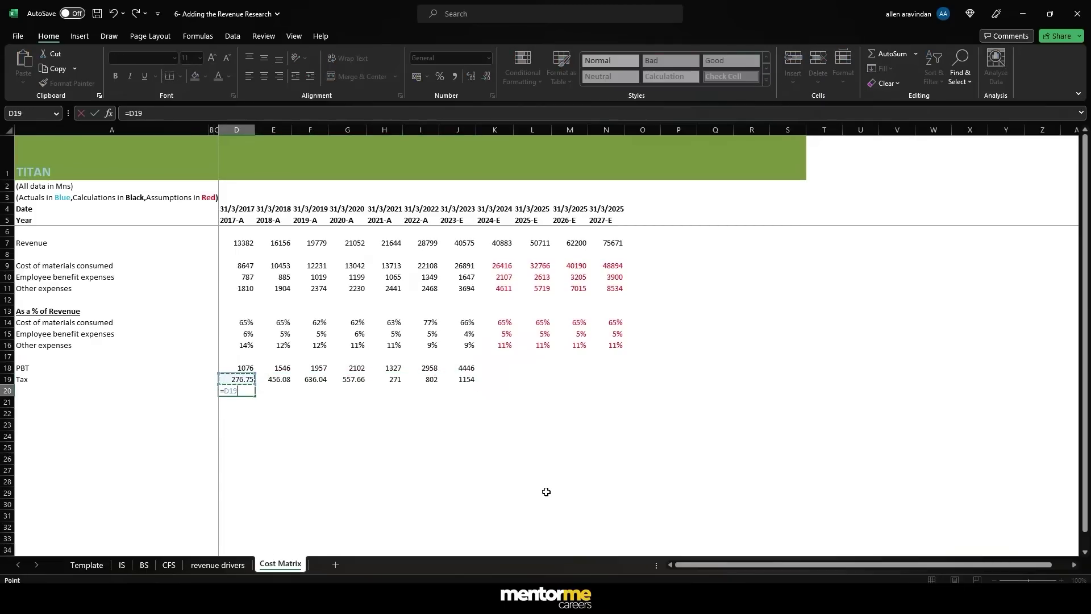
text(/)
key(Up)
key(Up)
key(ctrl+Return)
- Copy the tax-to-PBT ratio in D20 across to 2023-E, through J20
key(ctrl+c)
key(shift+Right)
key(shift+Right)
key(shift+Right)
key(shift+Right)
key(shift+Right)
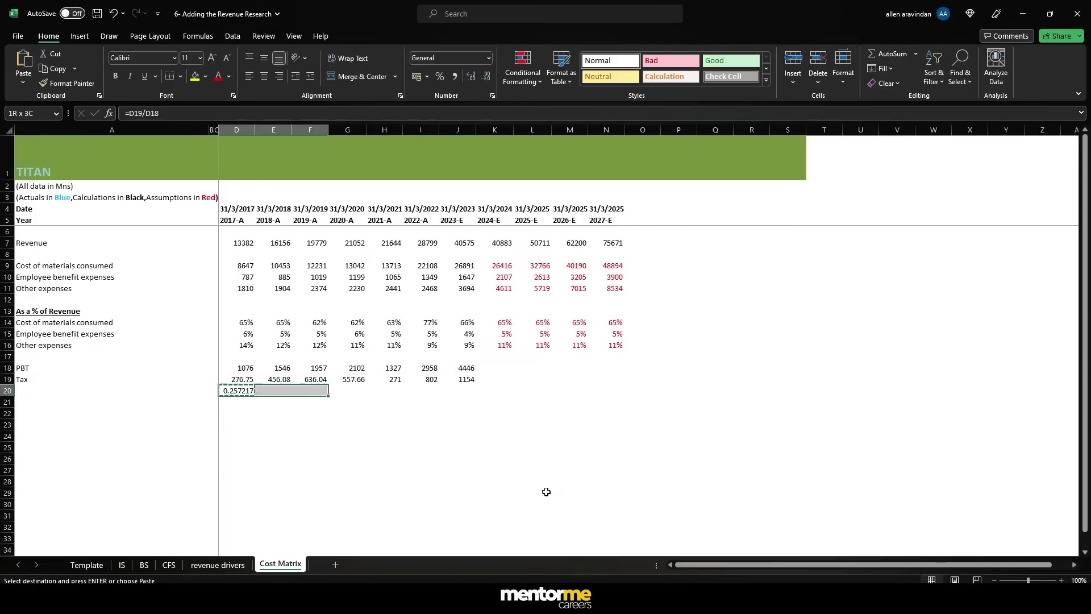
key(shift+Right)
key(ctrl+v)
key(Escape)
- Label row 20 in A20 as Effective Tax rate %
key(Home)
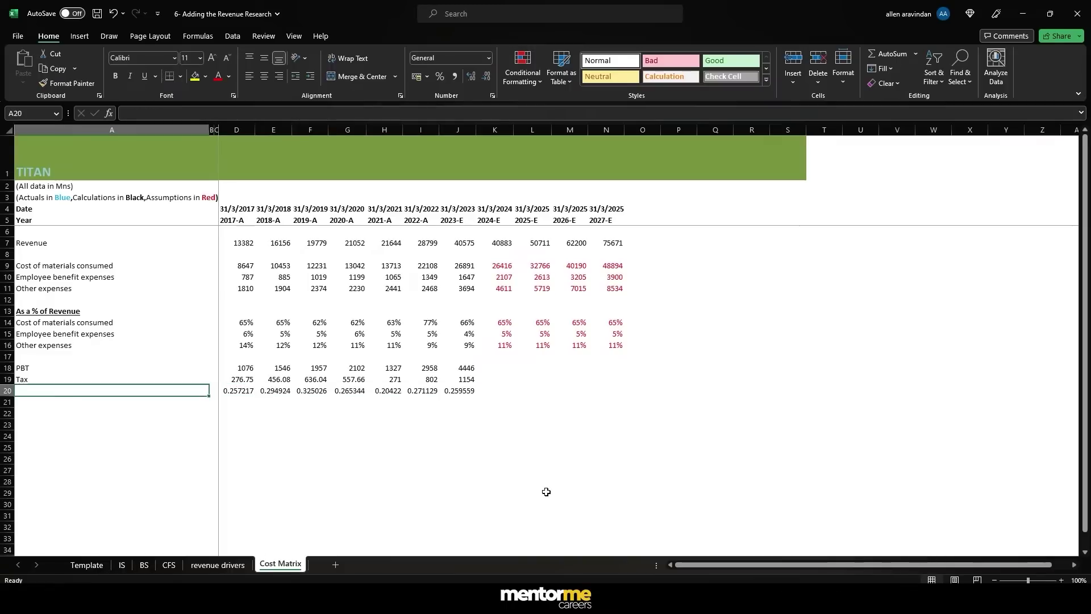
text(Effective)
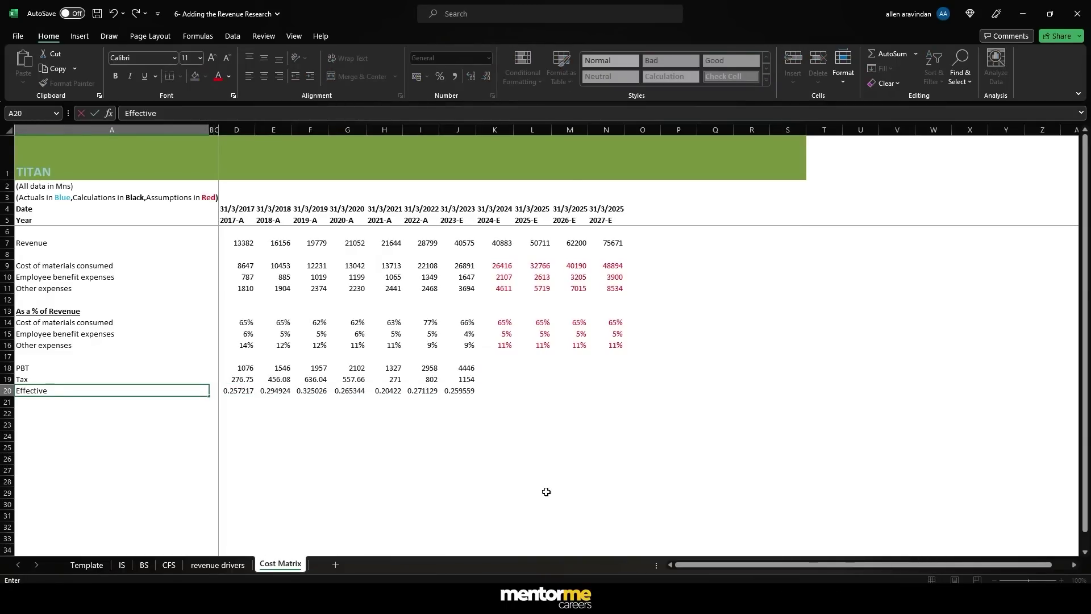
text( Tax rate)
key(Return)
key(Up)
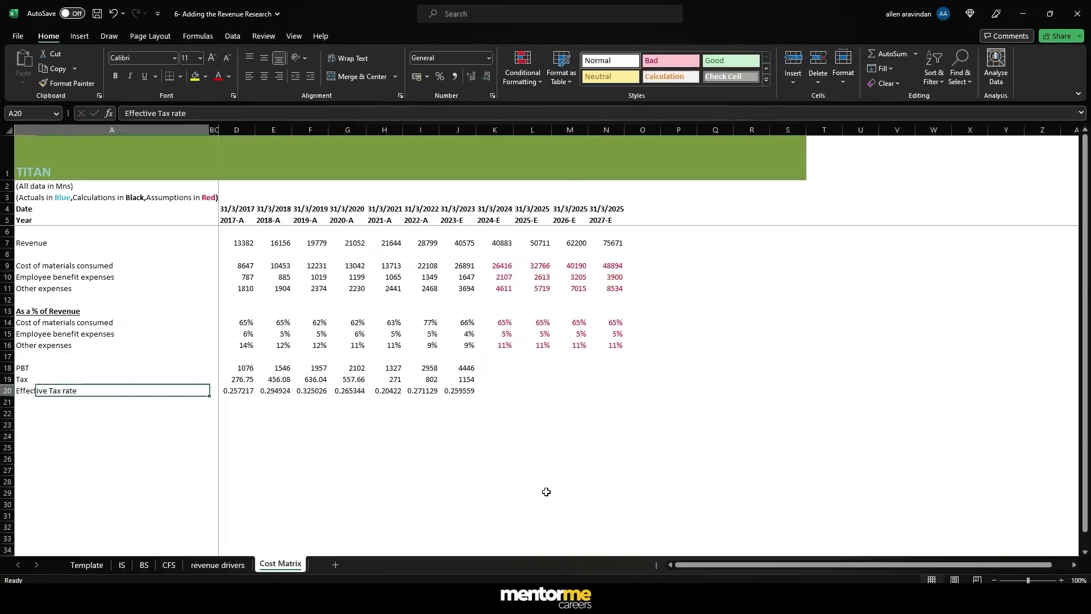
key(F2)
text(%)
key(ctrl+Return)
- Set the 2024-E effective tax rate in K20 equal to the 2023-E rate with =J20
key(Right)
key(Right)
key(Right)
key(Right)
key(Right)
key(Right)
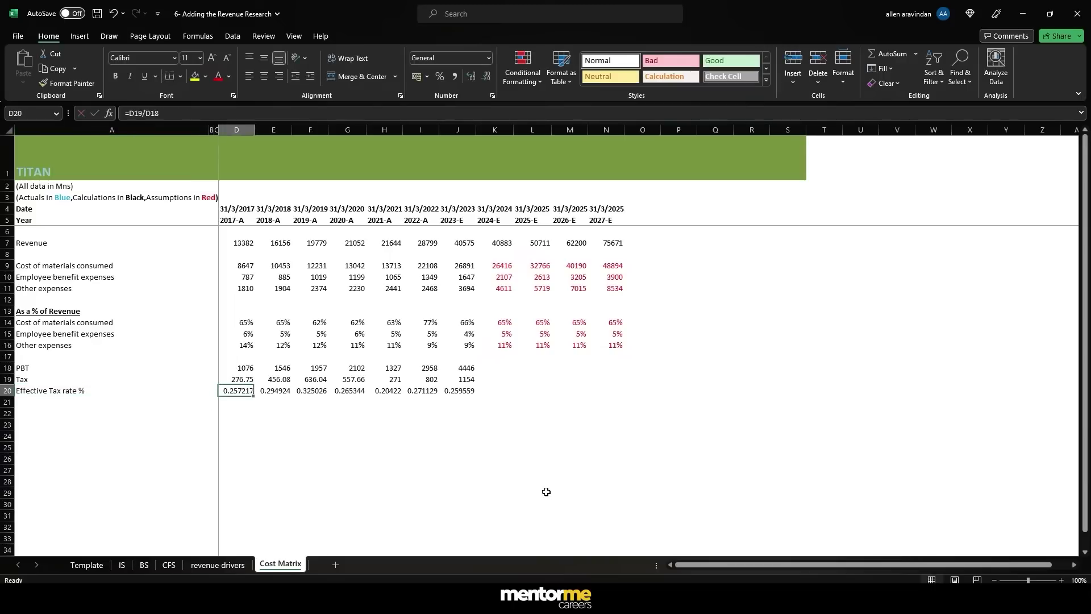
key(Right)
key(Right)
text(=)
key(Left)
key(ctrl+Return)
- Copy the 2024-E effective tax rate in K20 across to 2027-E, through N20
key(ctrl+c)
key(shift+Right)
key(shift+Right)
key(shift+Right)
key(ctrl+v)
key(Escape)
- Format the effective tax rates in D20:N20 as percentages
drag(226, 391, 603, 386)
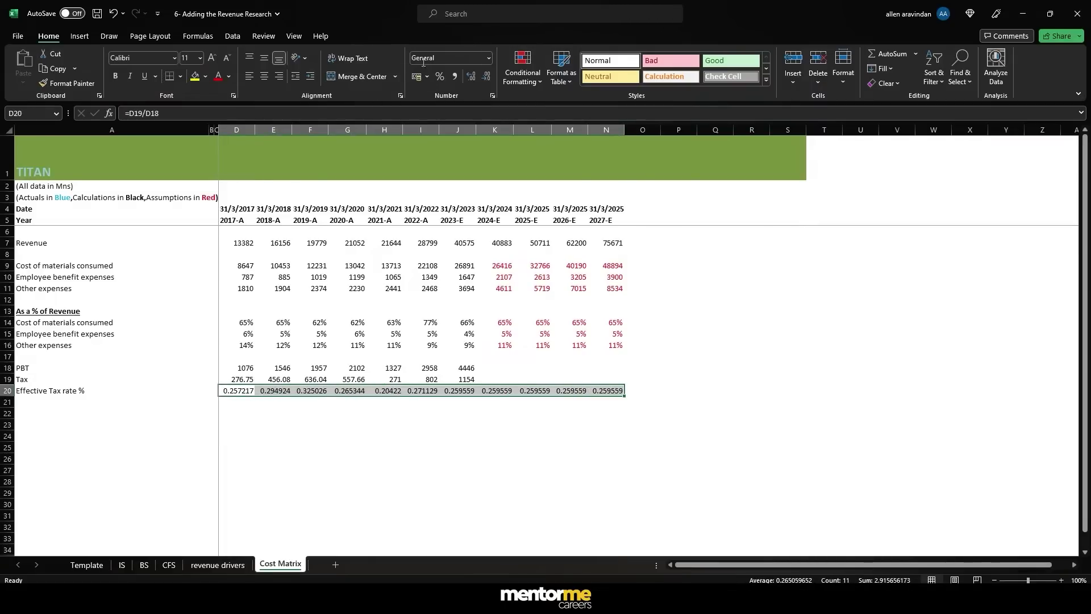
click(439, 76)
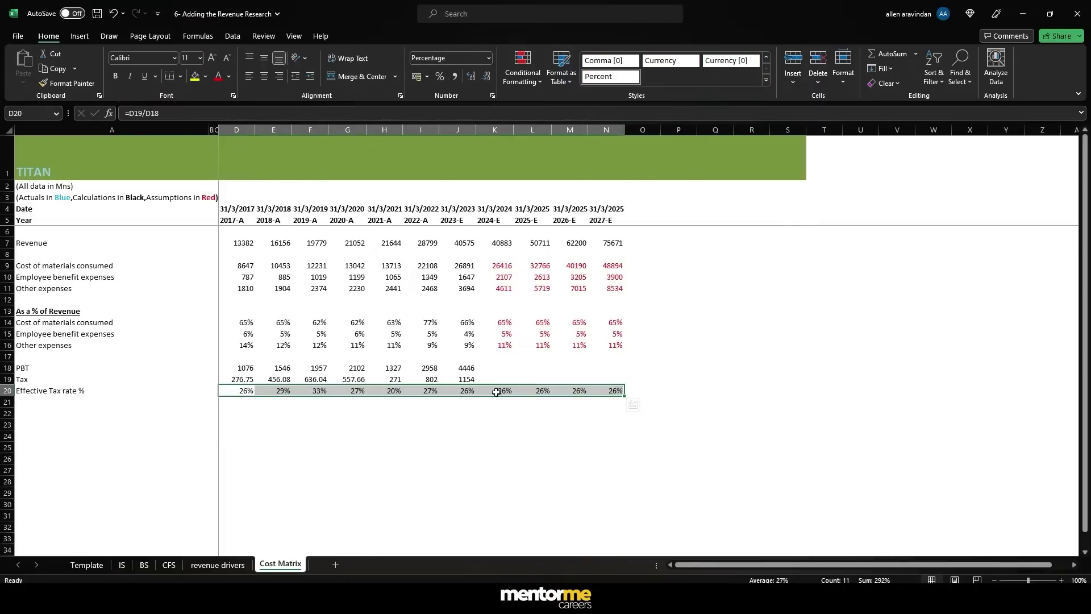
click(491, 367)
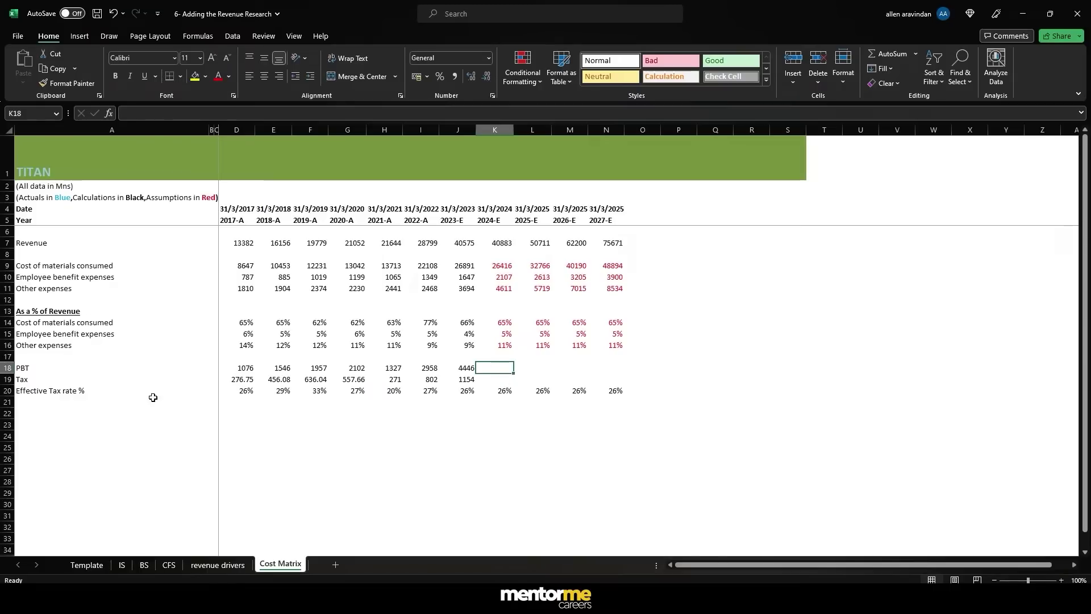
click(497, 393)
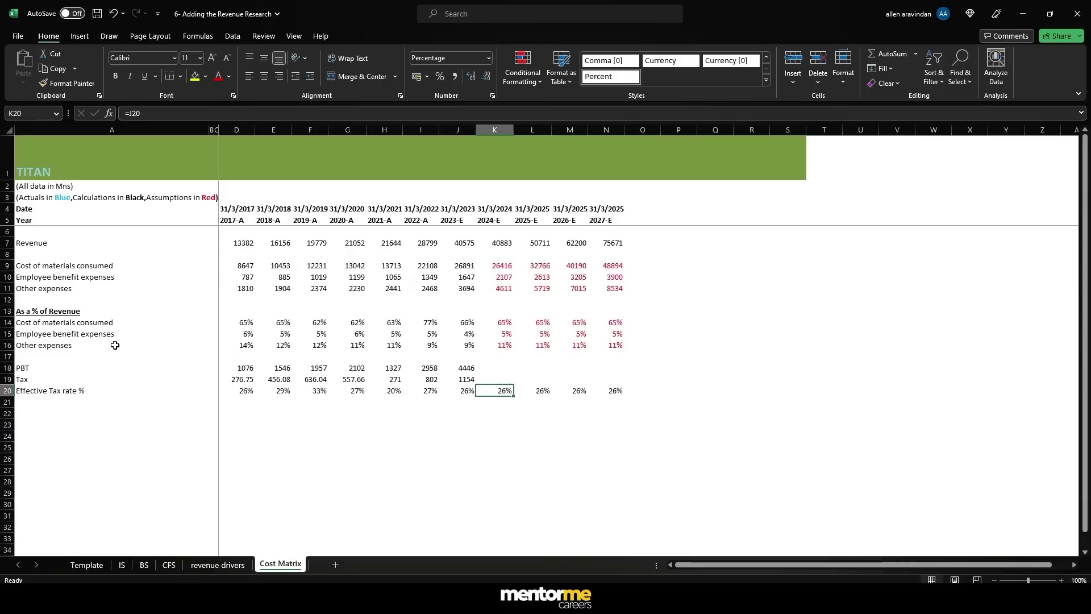
- Label row 22 in A22 as Divideds, leaving a blank row below the effective tax rate
click(64, 423)
key(Up)
key(Up)
key(Up)
key(Up)
key(Up)
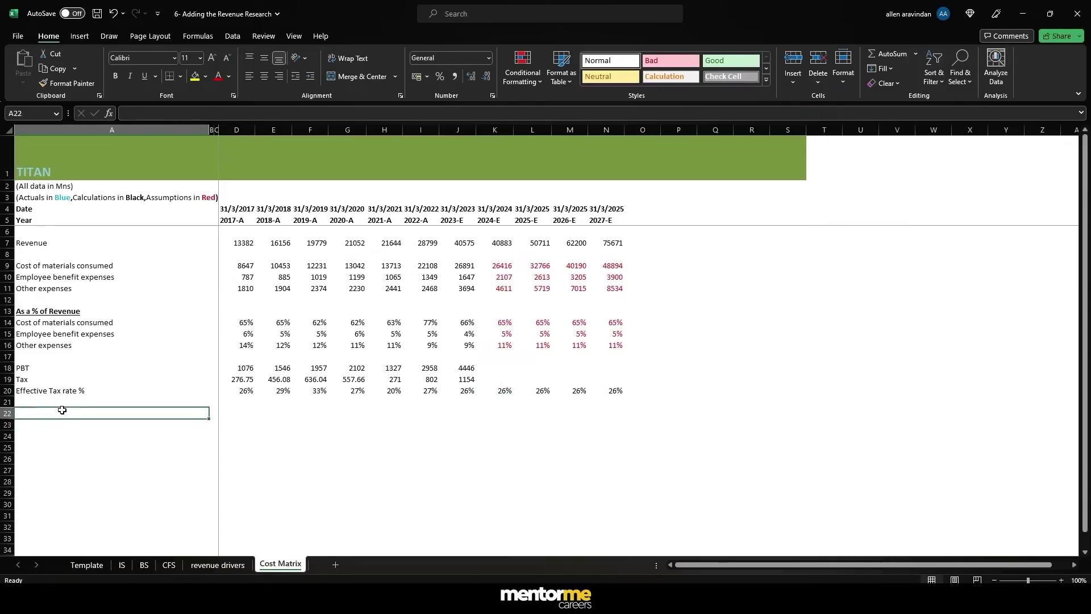
key(Down)
key(Down)
key(Down)
click(62, 410)
text(Divideds)
- Link the 2017-A dividends in D22 to the dividends paid on the CFS sheet with reversed sign, =-CFS!D65
key(Right)
key(Right)
key(Right)
key(Right)
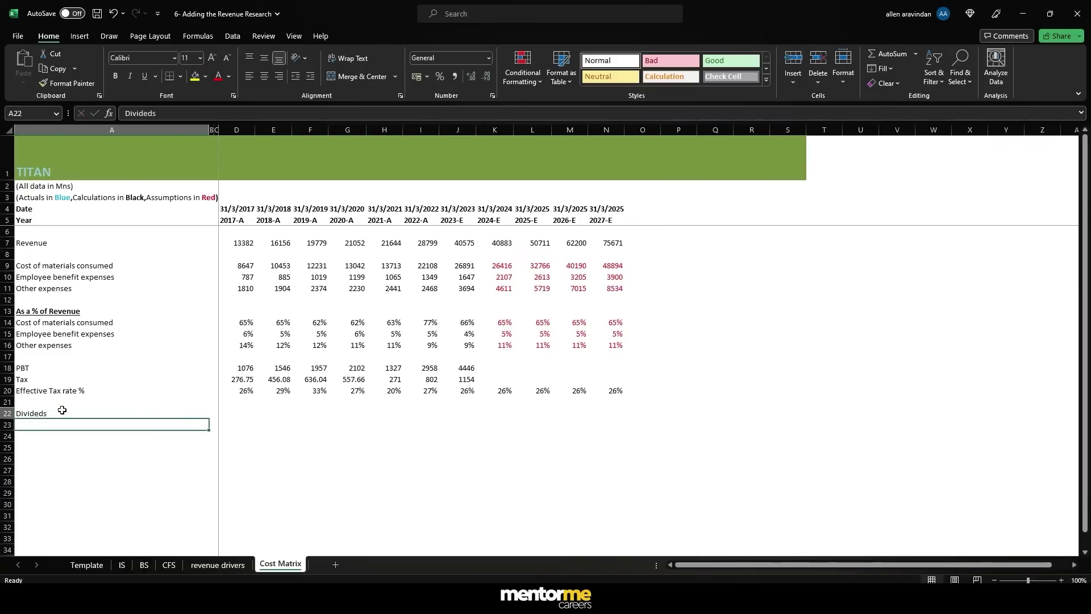
key(Left)
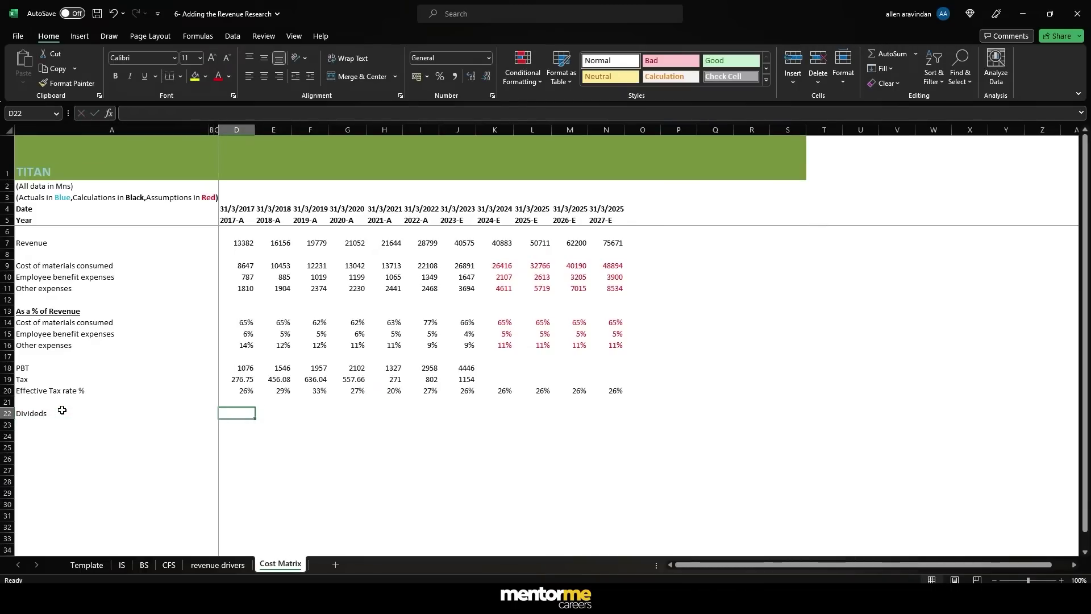
text(=)
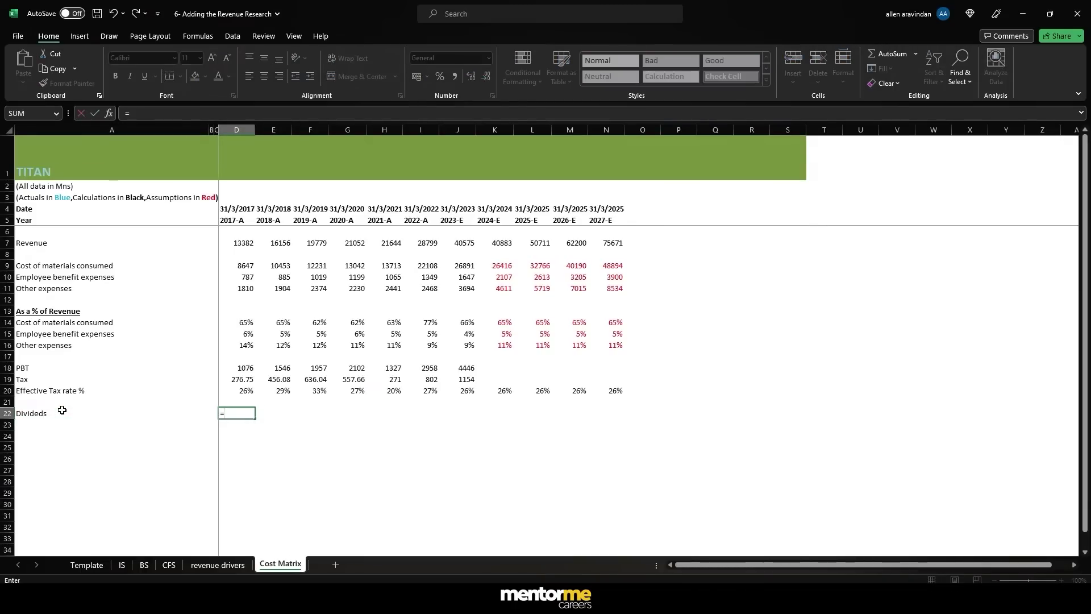
click(173, 568)
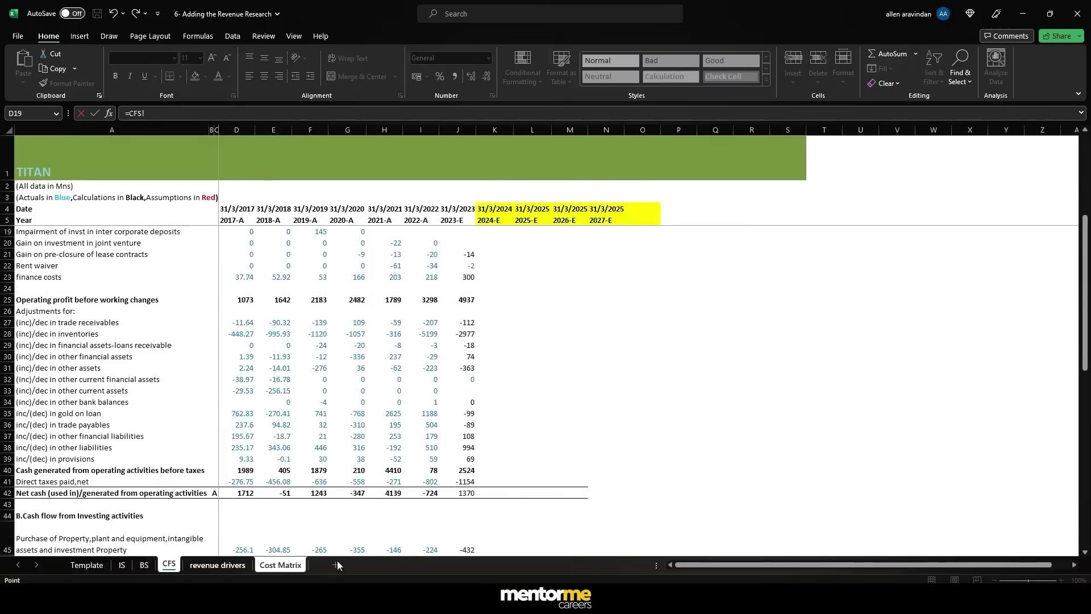
scroll(208, 363, down, 13)
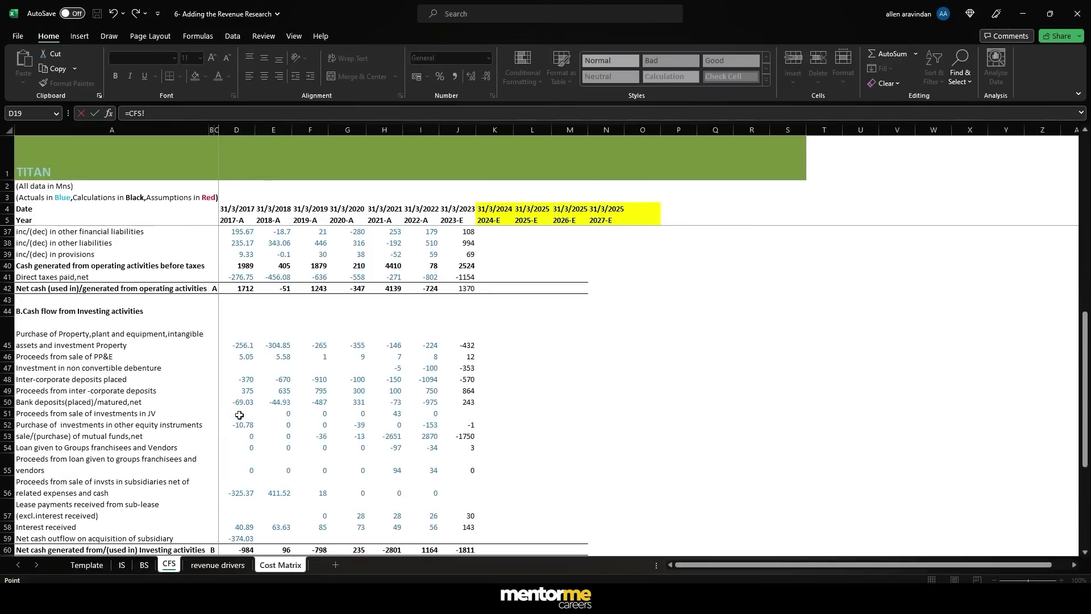
scroll(208, 415, up, 2)
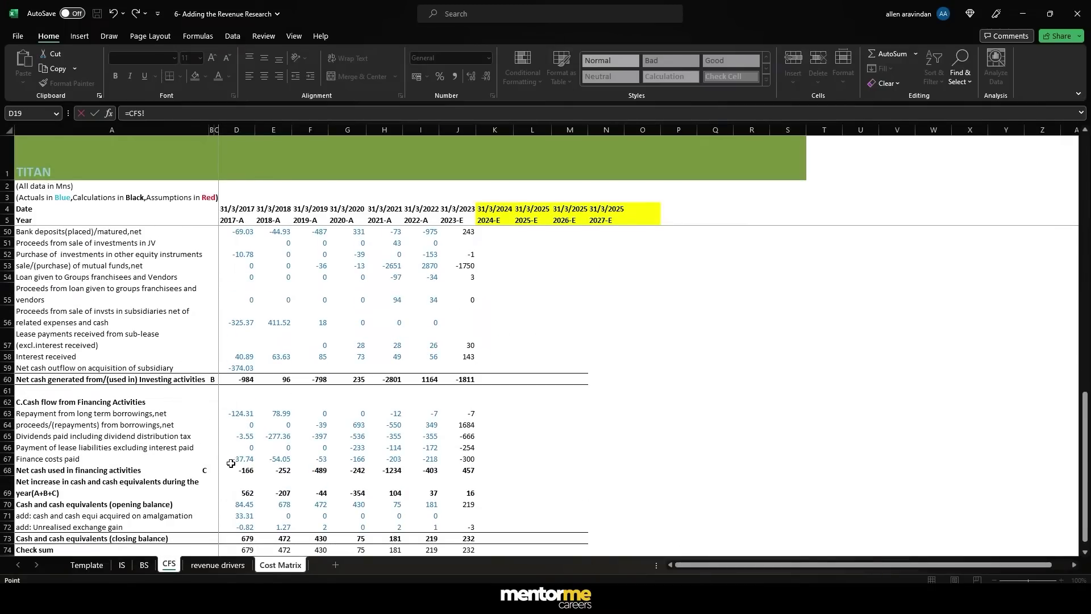
click(226, 438)
key(Return)
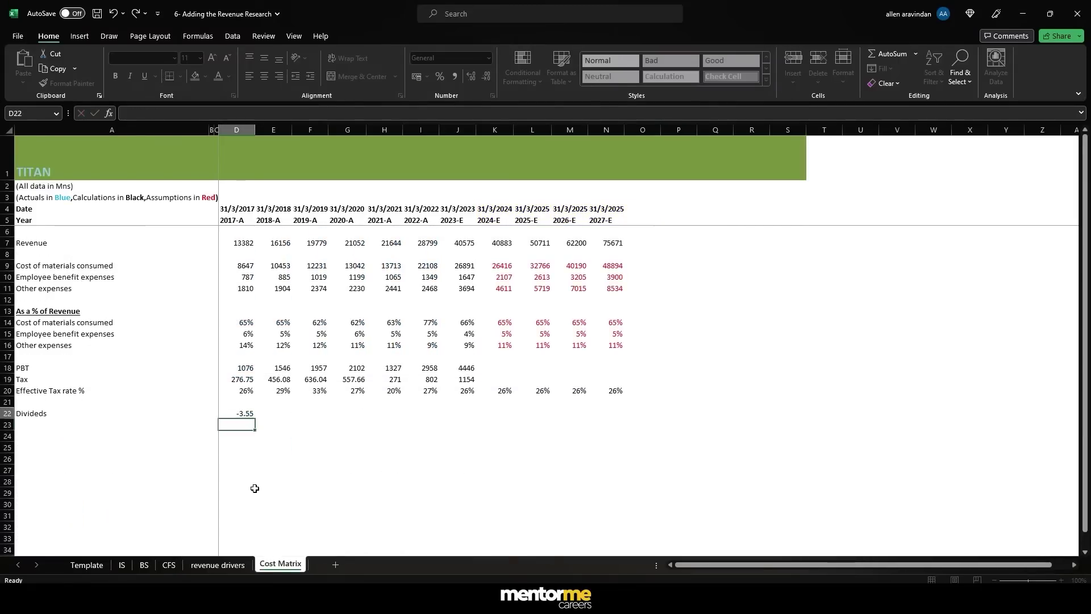
key(F2)
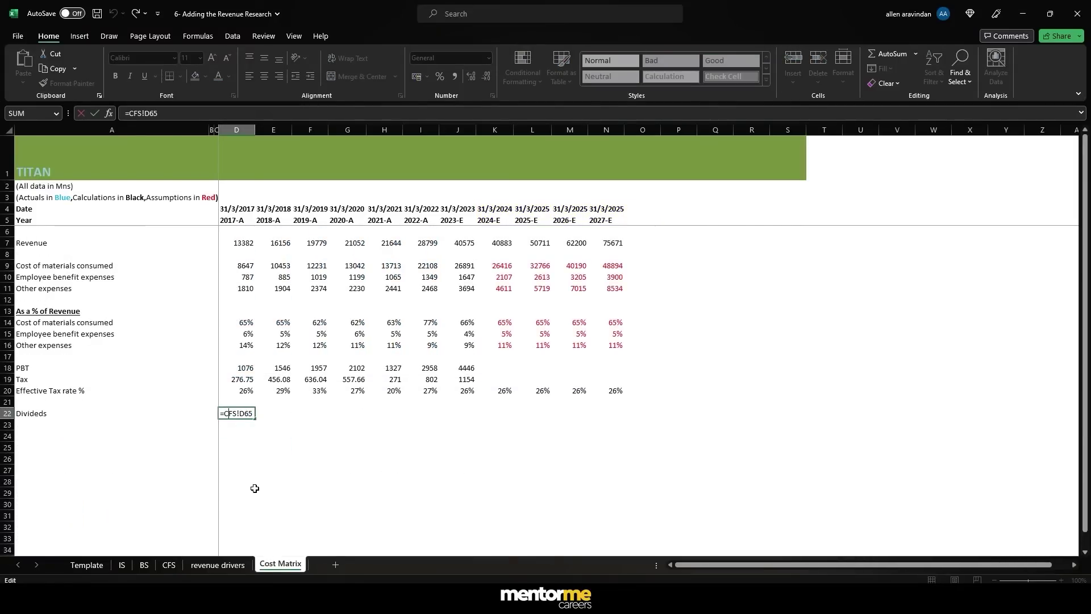
key(ctrl+Return)
- Copy the dividend formula in D22 across to 2023-E, through J22
key(ctrl+c)
key(shift+Right)
key(shift+Right)
key(shift+Right)
key(shift+Right)
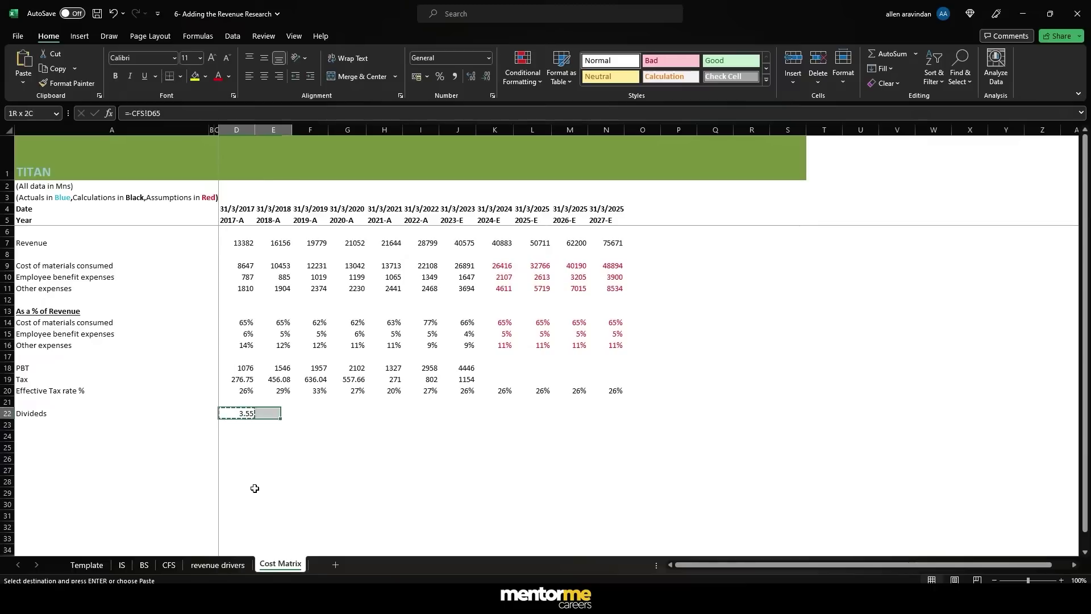
key(shift+Right)
key(shift+Right)
key(ctrl+v)
key(Escape)
- Review the dividend formulas across row 22 up to 2023-E
key(Right)
key(Right)
key(Right)
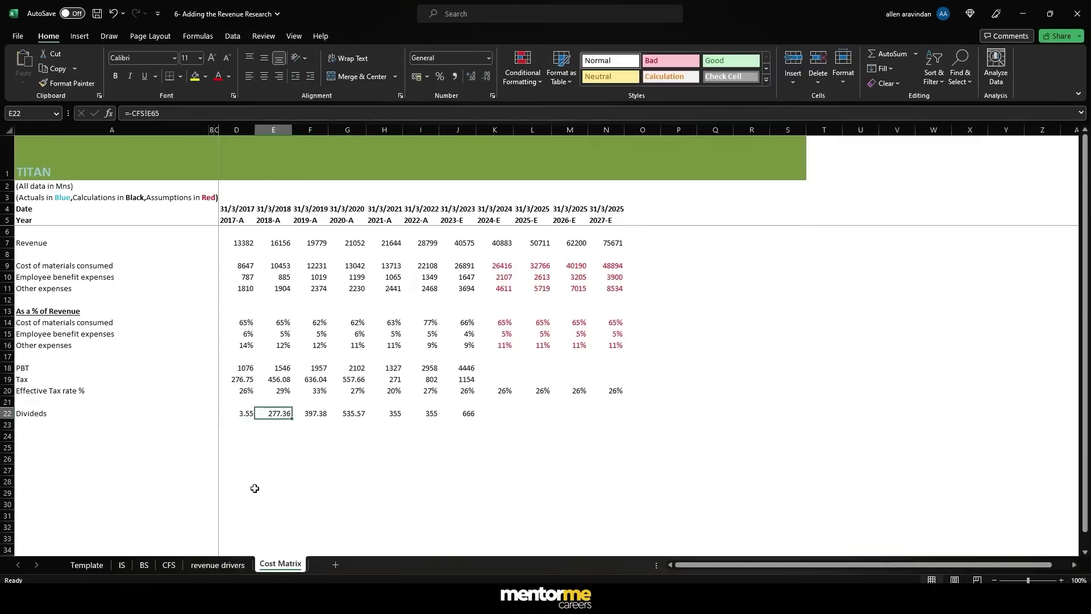
key(Right)
key(Right)
key(Right)
key(Right)
- Label row 23 in A23 as Dps, directly below the dividends
key(Left)
key(Left)
key(Left)
key(Left)
key(Left)
key(Left)
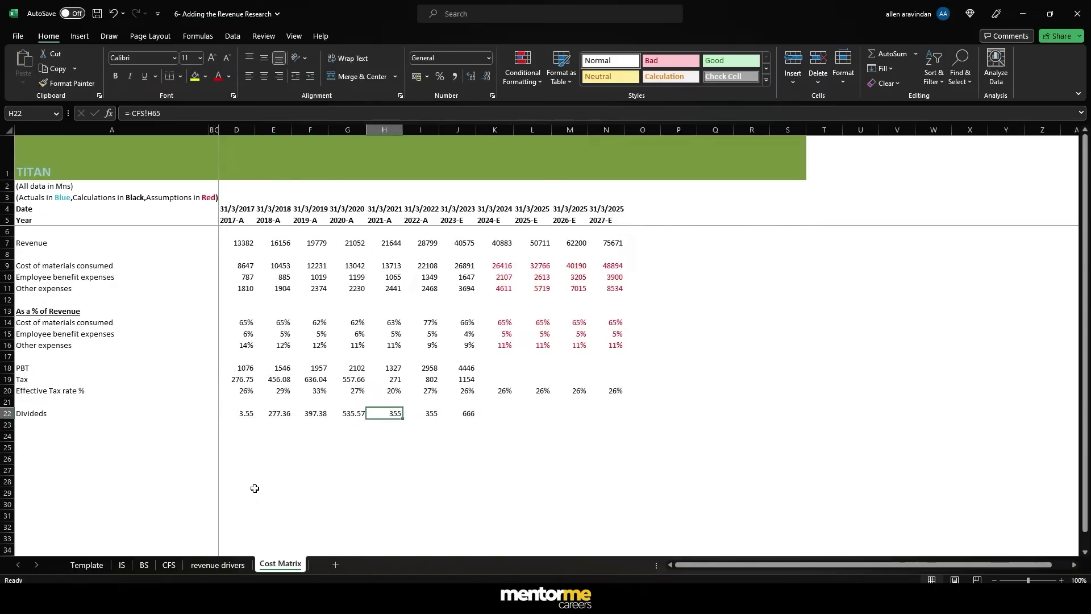
key(Left)
key(Left)
key(Left)
key(Left)
key(Down)
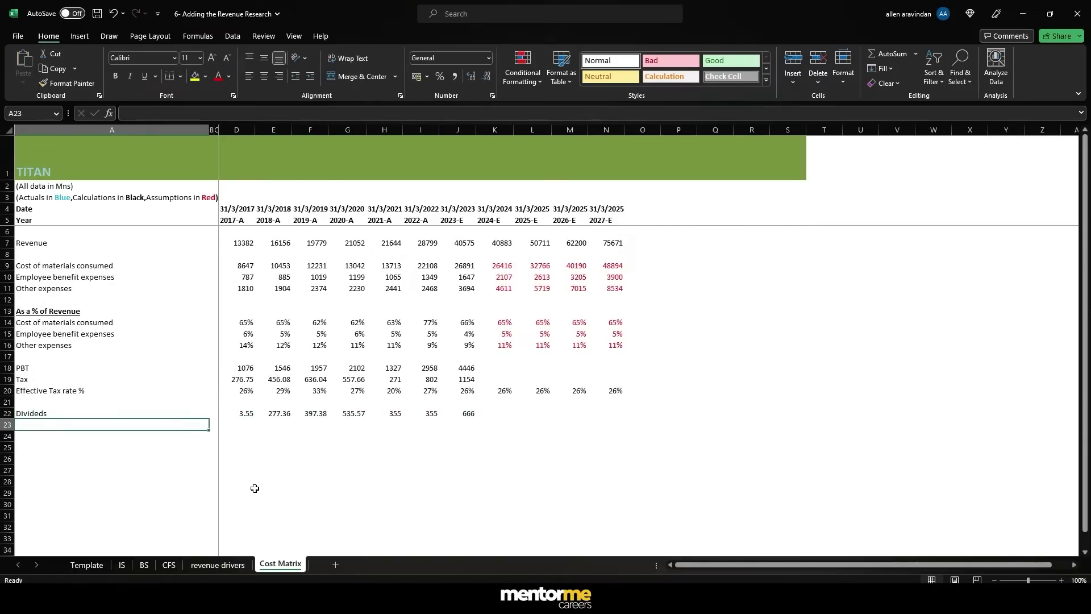
text(Dps)
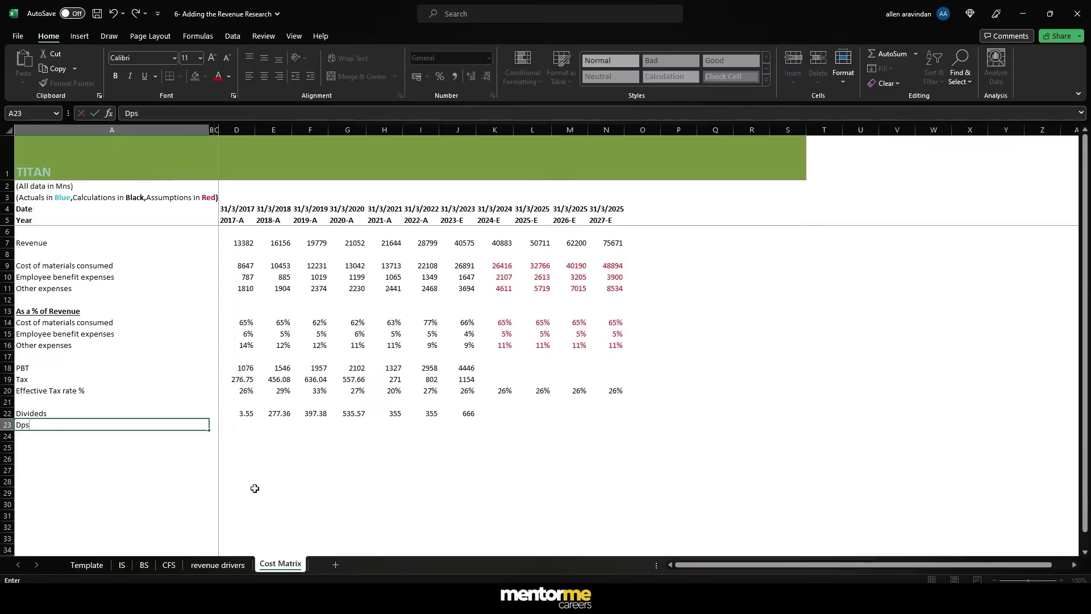
- Calculate the 2017-A dividend per share in D23 from dividends and basic shares with =D22*10^7/IS!D52*10^7
key(Tab)
key(Right)
text(=)
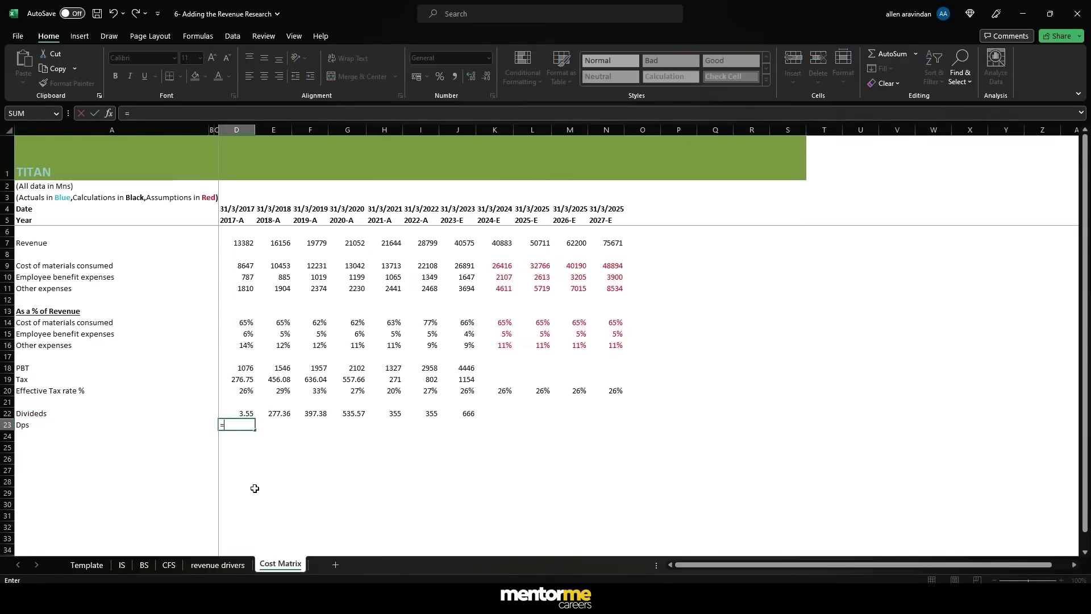
key(Up)
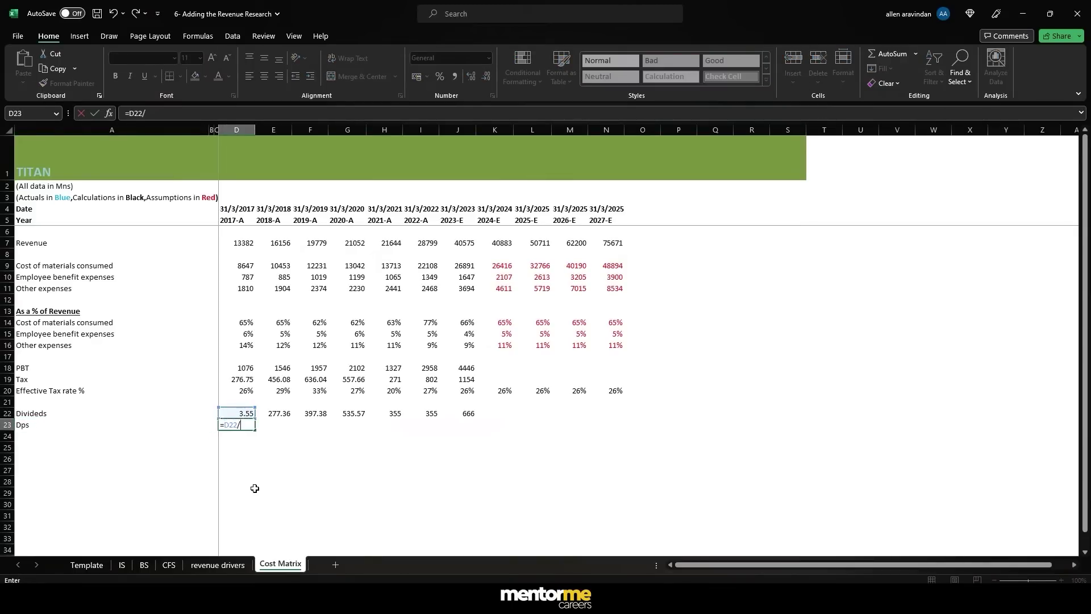
text(*10^7)
click(122, 565)
scroll(299, 488, down, 7)
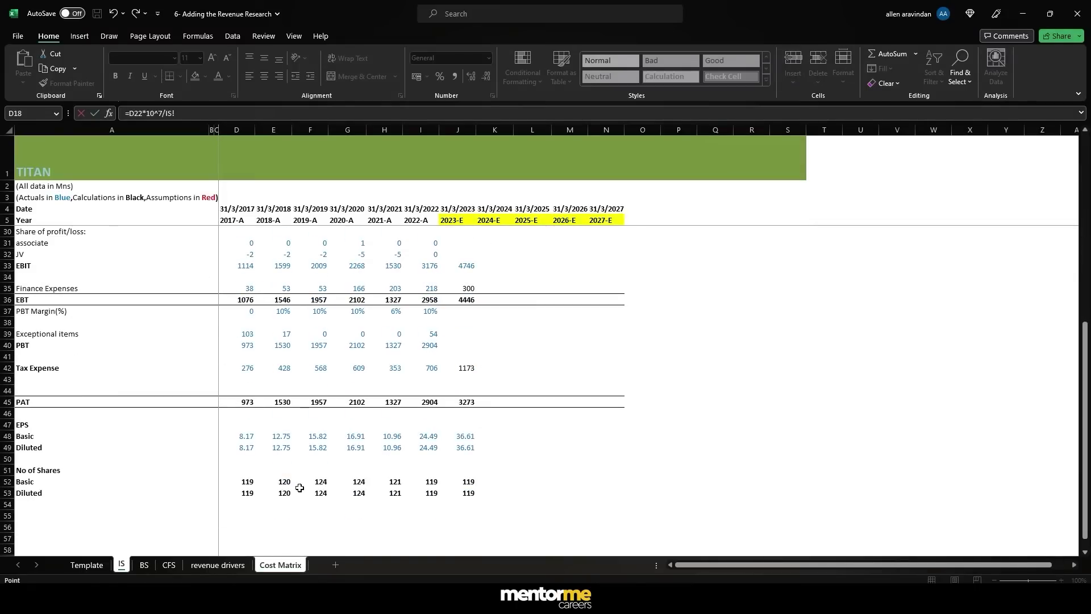
click(252, 484)
text(*1)
key(Return)
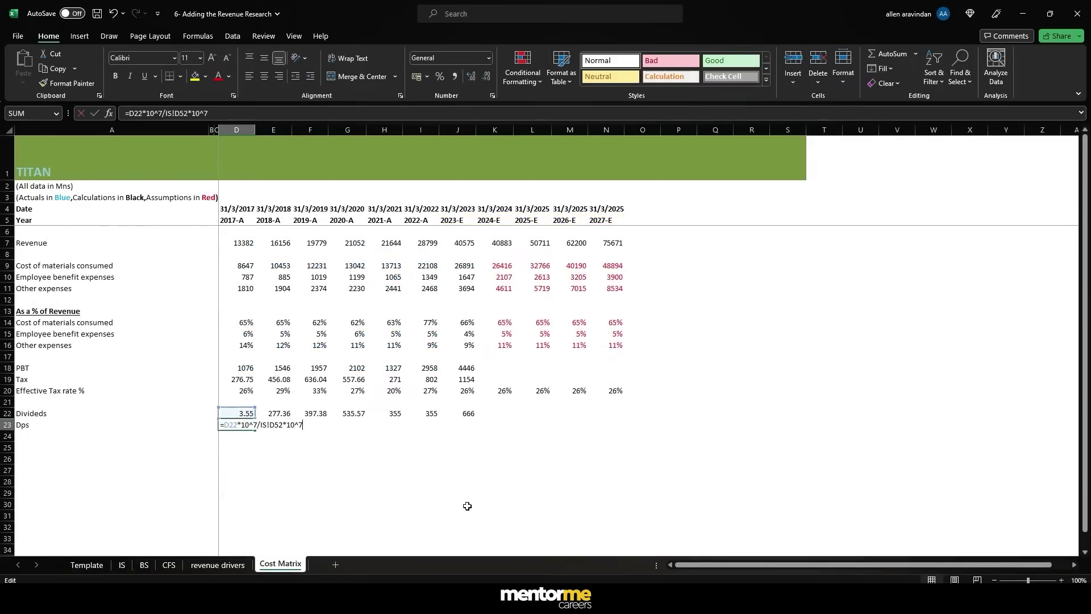
- Put the share-count denominator in D23 in parentheses so the formula reads =D22*10^7/(IS!D52*10^7)
click(488, 59)
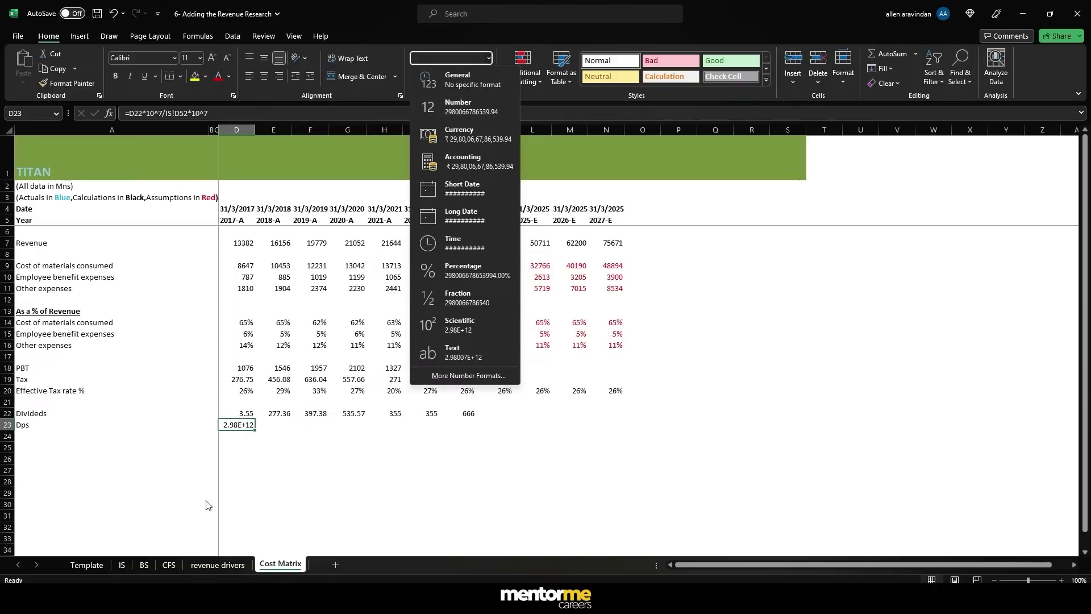
click(234, 429)
double_click(237, 429)
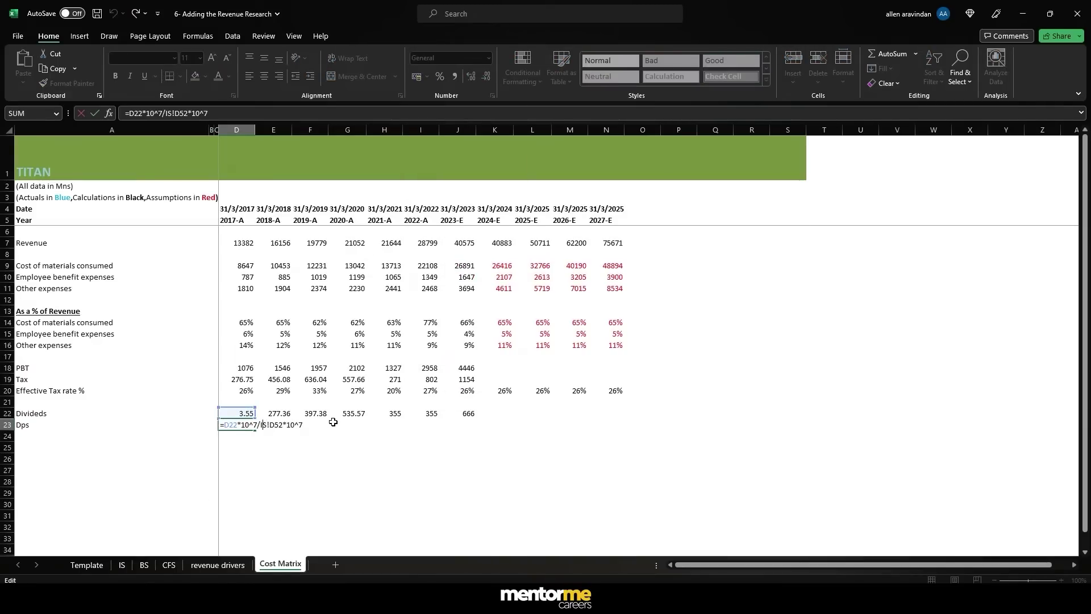
text(()
text())
key(ctrl+Return)
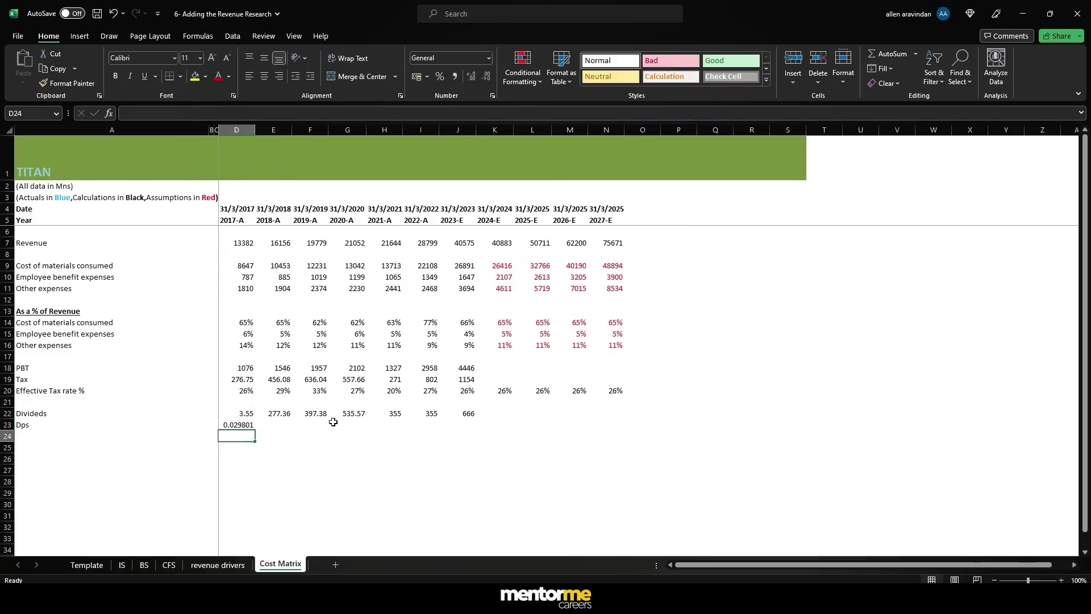
- Copy the dividend-per-share formula in D23 across to 2023-E, through J23
key(shift+Right)
key(ctrl+c)
key(shift+Right)
key(shift+Right)
key(shift+Right)
key(shift+Right)
key(shift+Right)
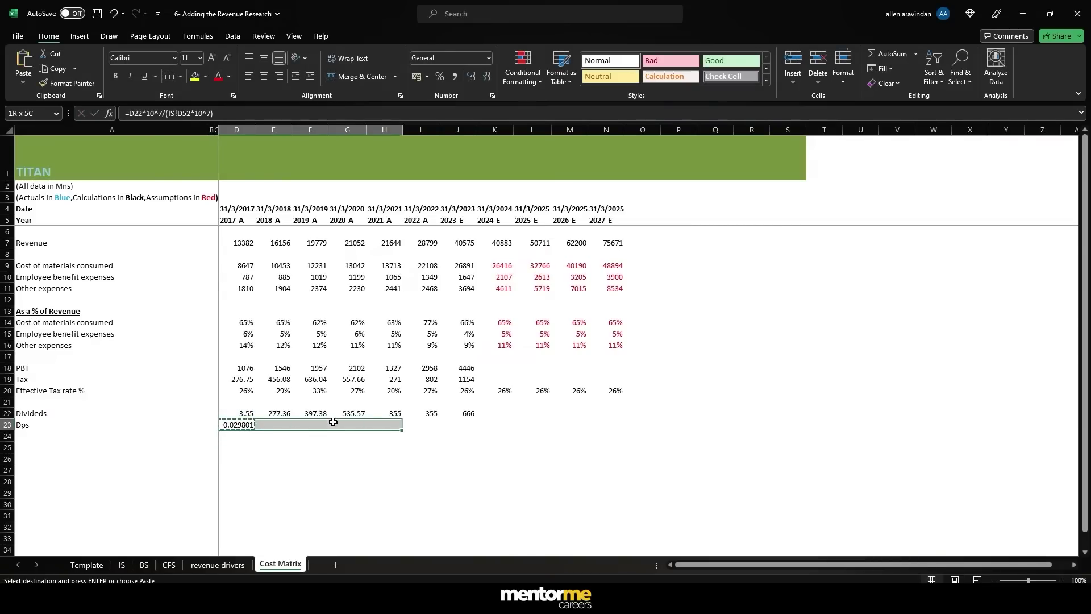
key(ctrl+v)
key(Escape)
- Check the dividend-per-share formulas across row 23 and inspect the one for 2023-E in J23
key(Right)
key(Right)
key(Right)
key(Right)
key(Right)
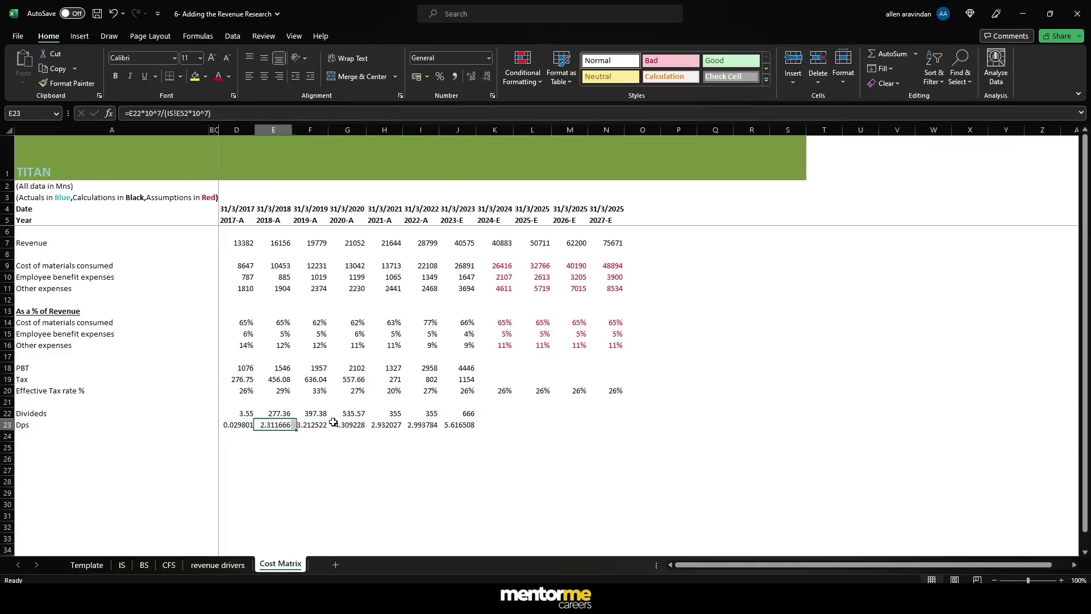
key(ctrl+Return)
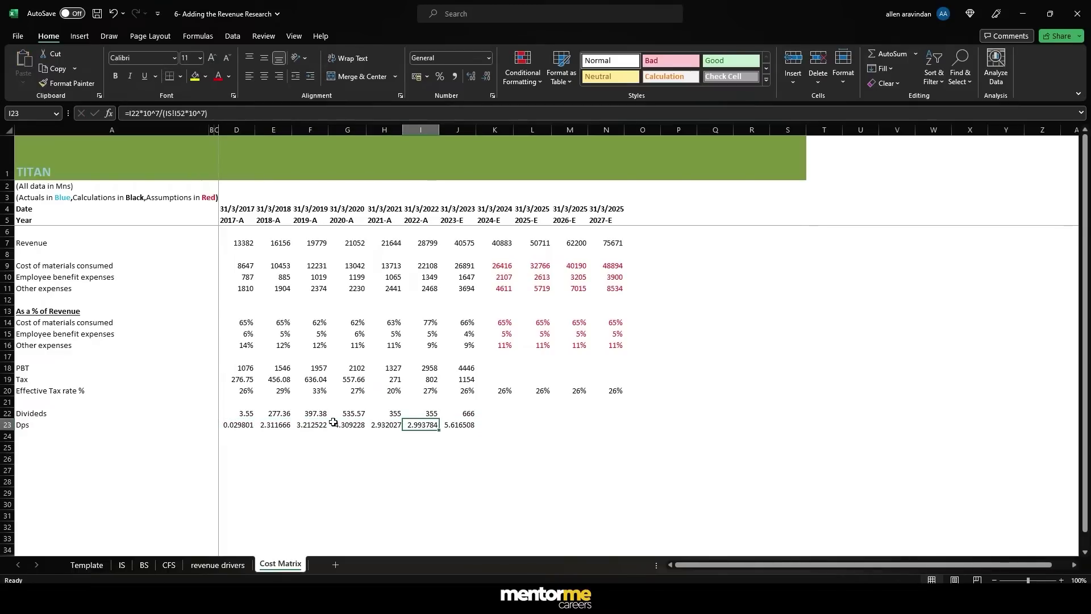
key(Right)
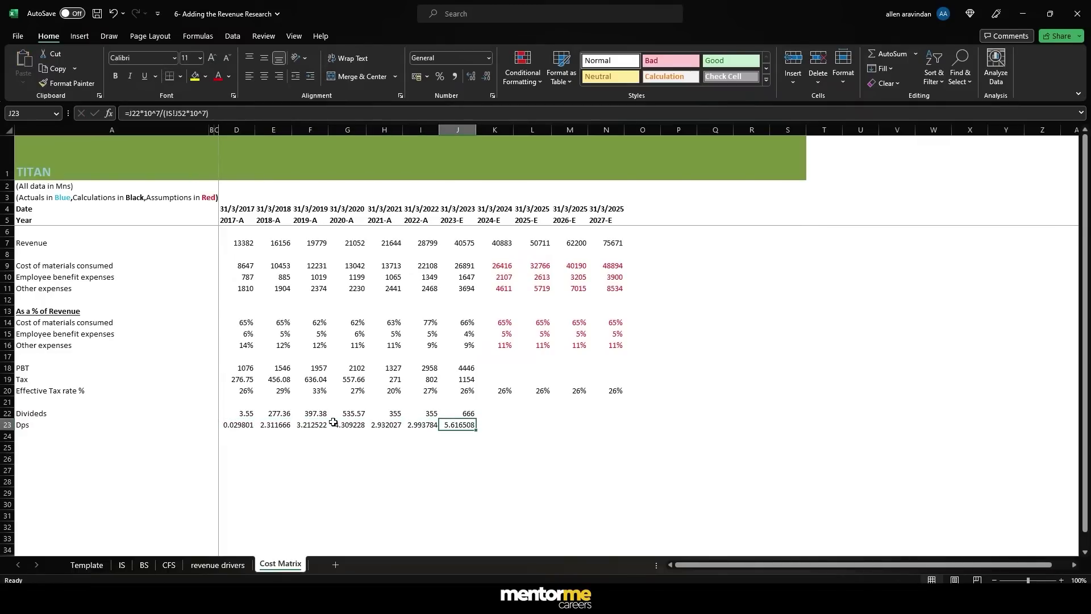
key(F2)
key(Tab)
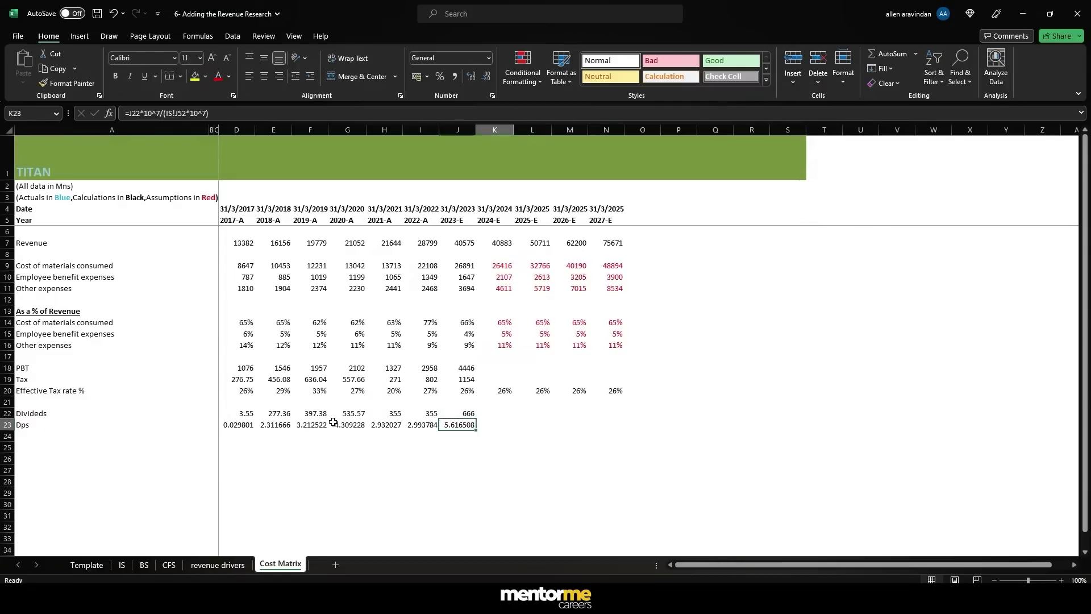
- Hold the 2023-E dividend per share constant with =J23 in K23, copied across to 2027-E through N23
text(=)
key(Left)
key(ctrl+Return)
key(ctrl+c)
key(shift+Right)
key(shift+Right)
key(shift+Right)
key(ctrl+v)
key(Escape)
- Colour the forecast dividends per share in K23:N23 red to mark them as assumptions
key(shift+Left)
key(shift+Left)
key(shift+Left)
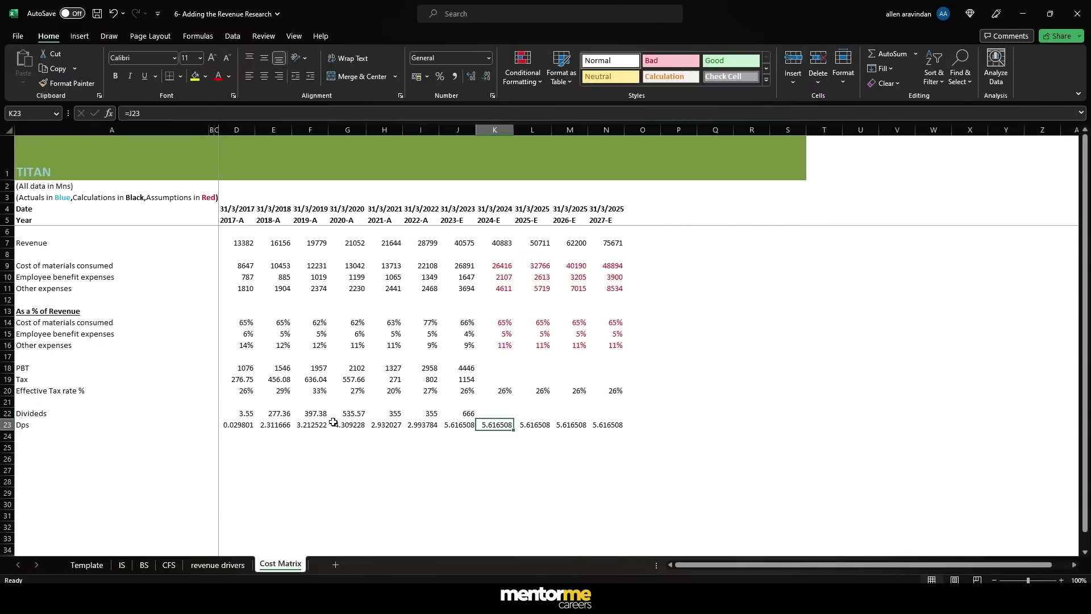
key(shift+Right)
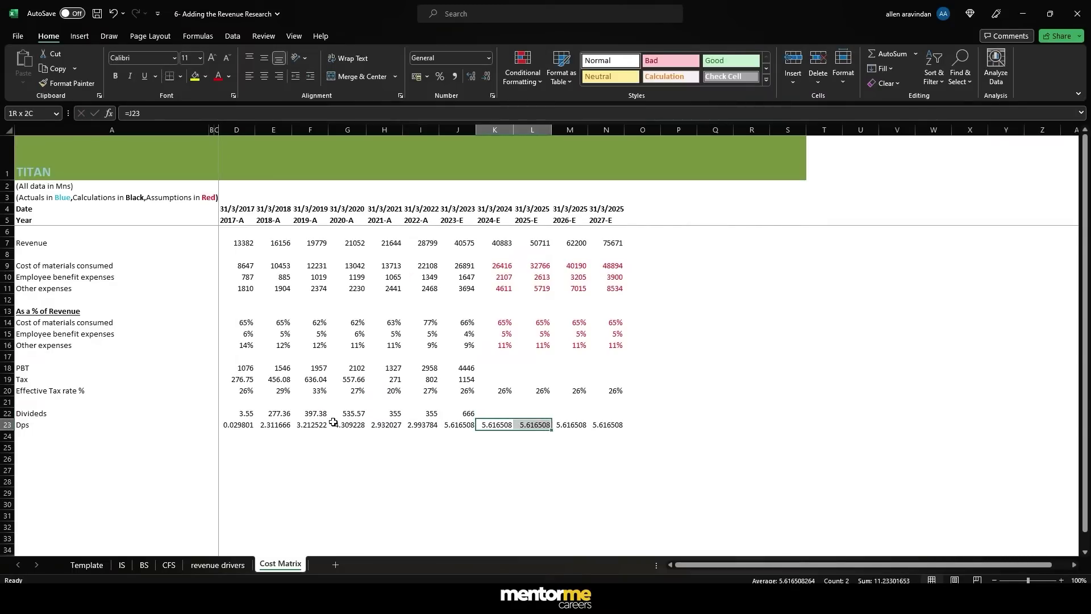
key(shift+Right)
key(shift+Right)
key(alt+h)
key(f)
key(c)
key(Return)
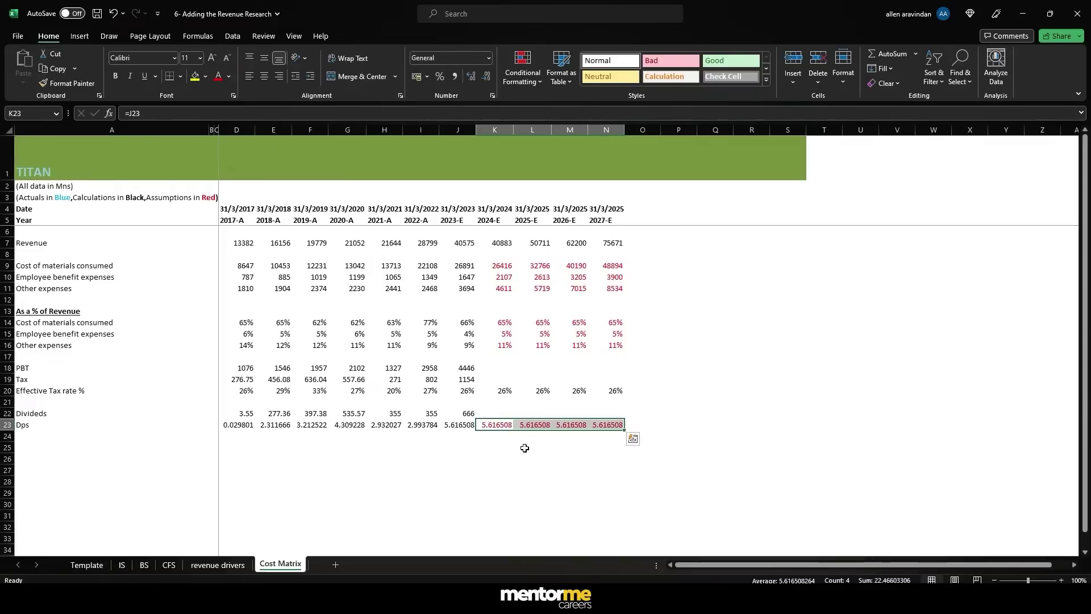
- Reduce the forecast dividends per share in K23:N23 to one decimal place
click(481, 76)
click(481, 76)
click(481, 76)
click(481, 77)
click(481, 76)
- Reduce the historical dividends per share in D23:J23 to two decimal places
drag(243, 425, 458, 423)
click(481, 76)
click(481, 76)
click(481, 76)
click(481, 77)
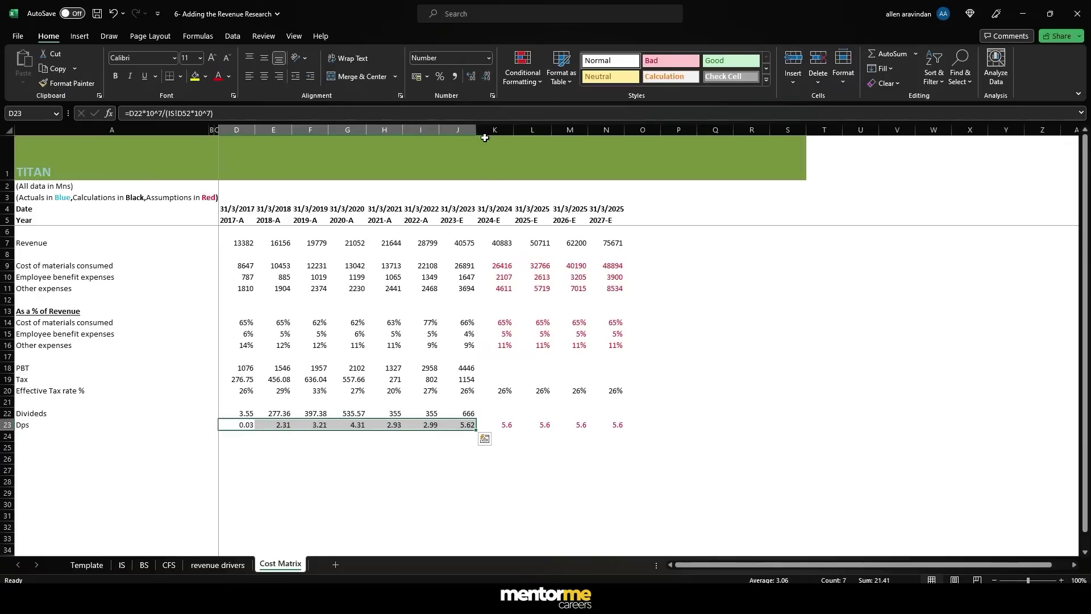
- Calculate the 2024-E dividends in K22 as =K23*IS!J52, multiplying dividend per share by the 2023-E basic share count
click(506, 410)
text(=)
key(Down)
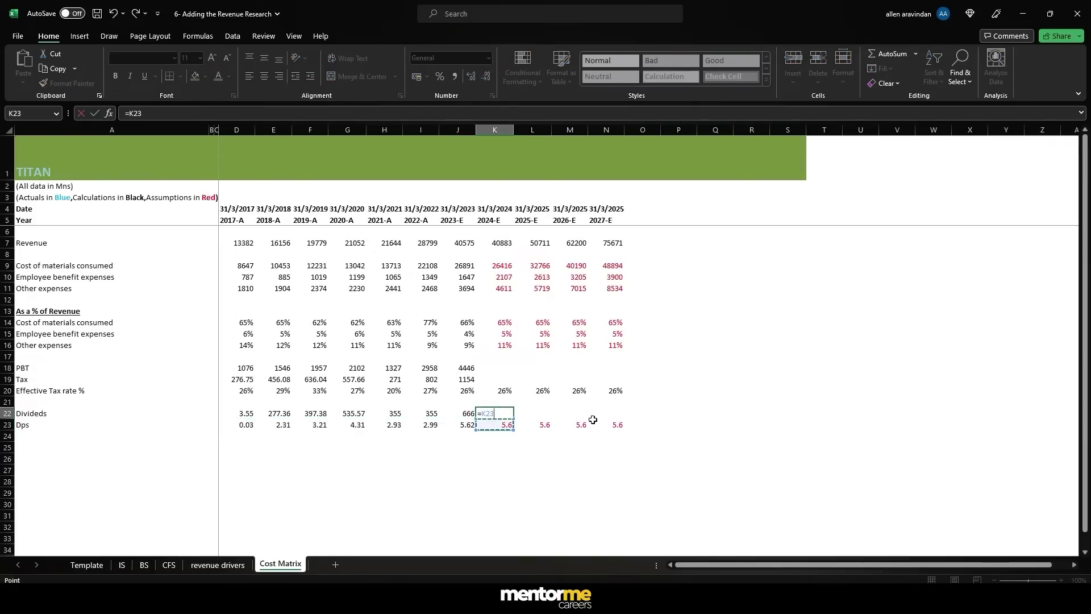
text(*)
click(122, 565)
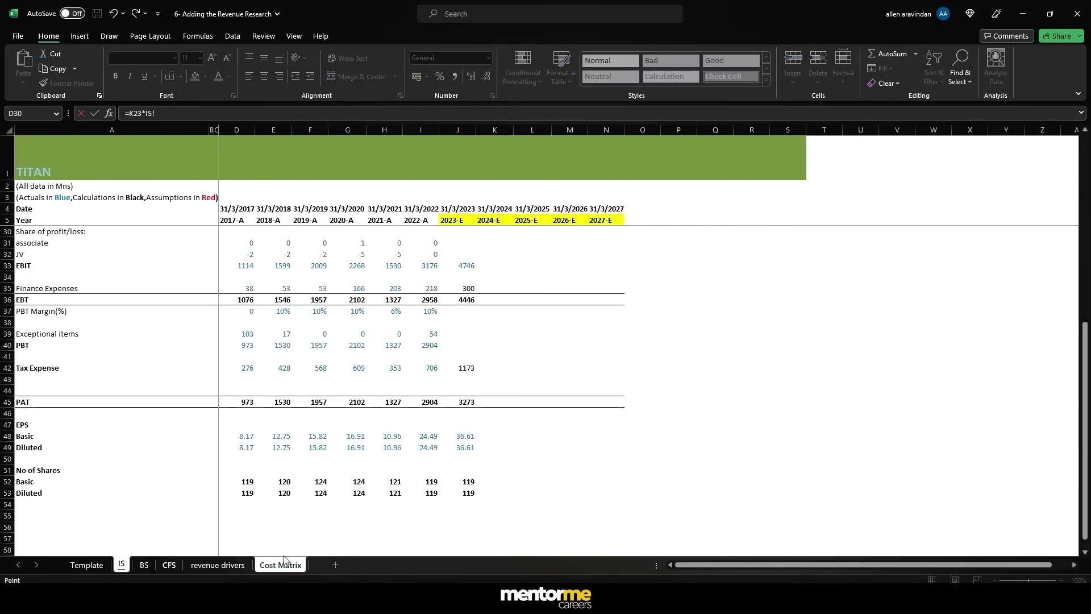
click(475, 484)
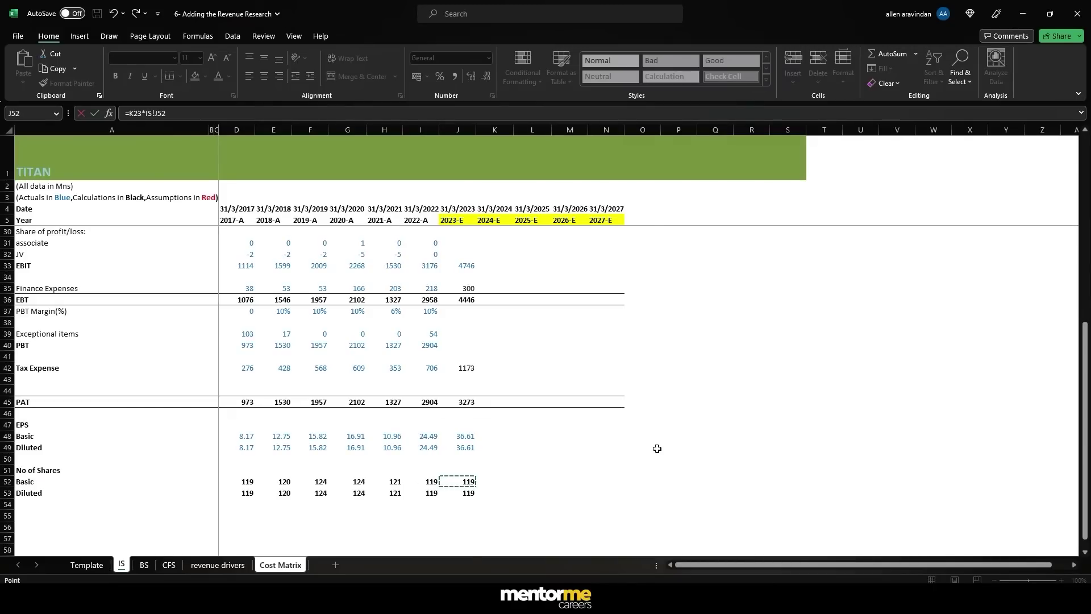
key(Return)
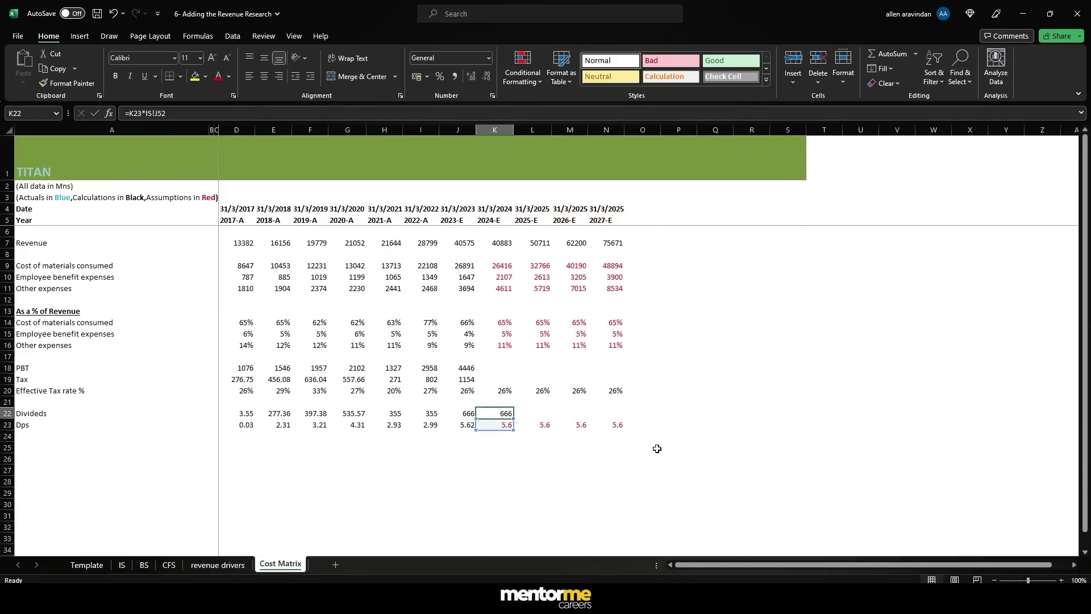
- Hold the forecast dividends constant with =K22 in L22, copied across to 2027-E through N22
key(Right)
text(=)
key(Left)
key(Return)
key(shift+Right)
key(shift+Right)
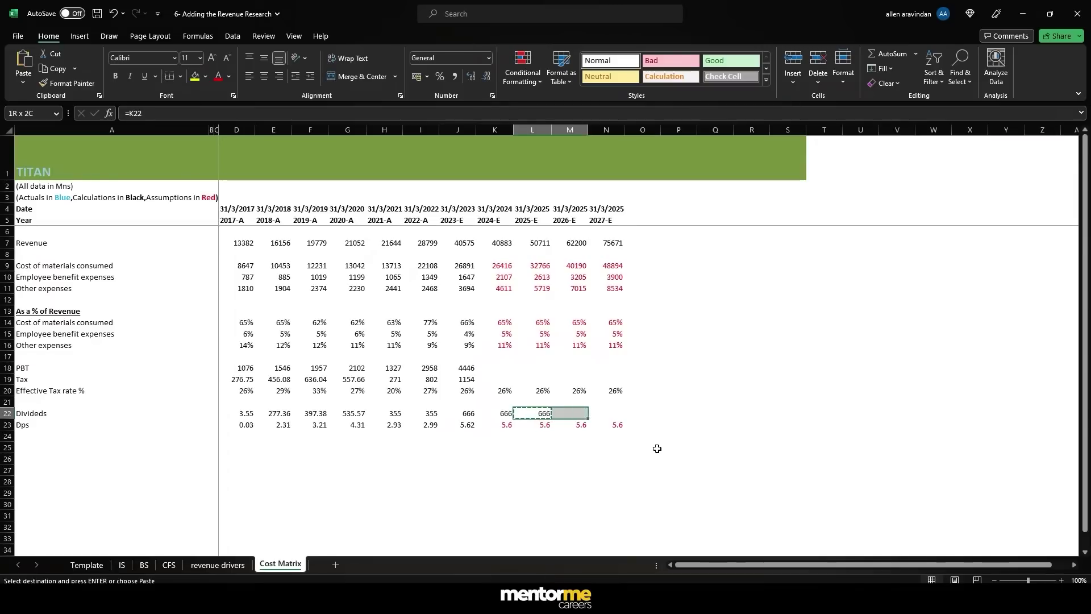
key(ctrl+r)
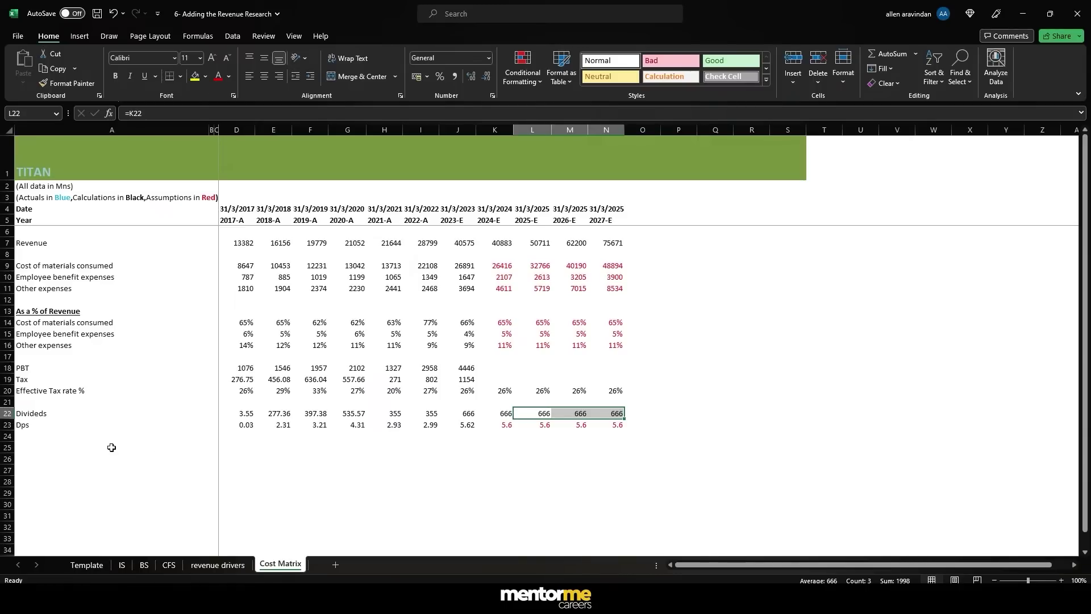
- Calculate the 2017-A dividend payout ratio in D25 as =D22/IS!D40, dividends divided by the income statement's PBT
click(69, 448)
click(245, 447)
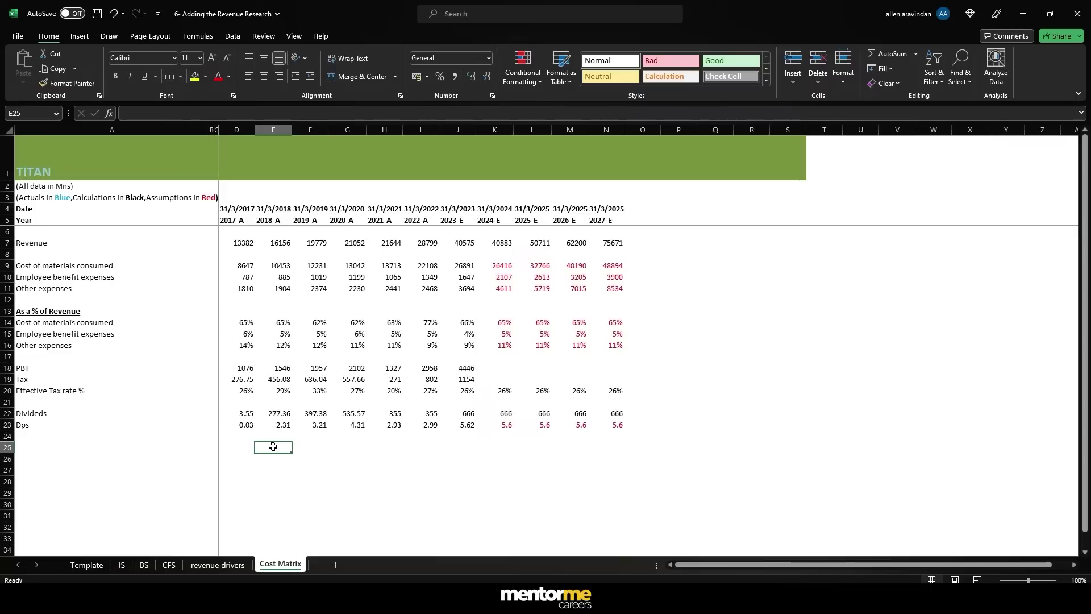
click(273, 447)
key(Left)
key(Up)
key(Down)
text(=)
key(Up)
key(Up)
key(Up)
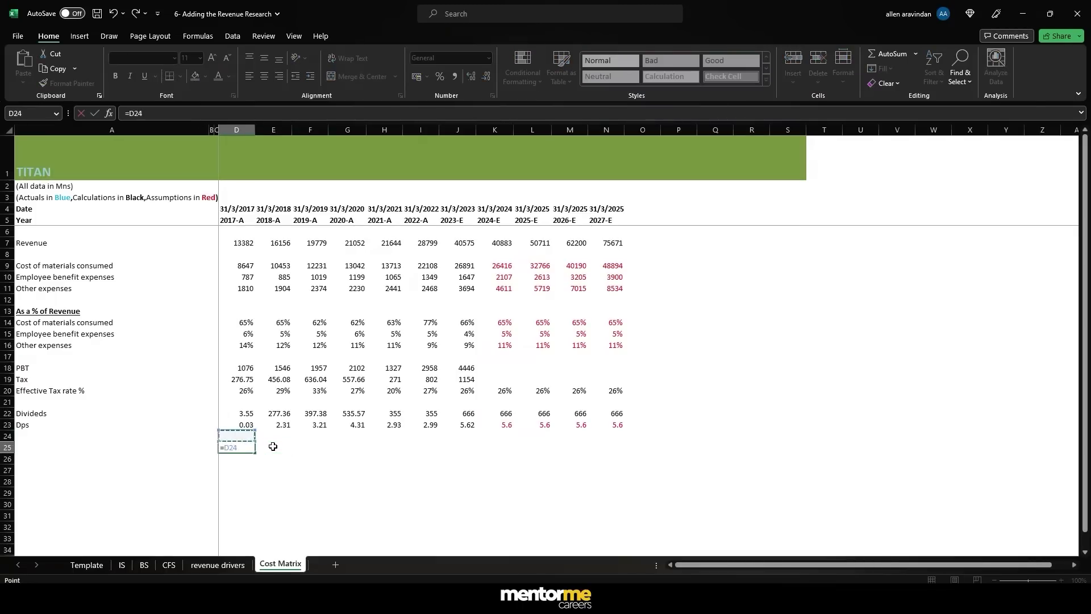
text(/)
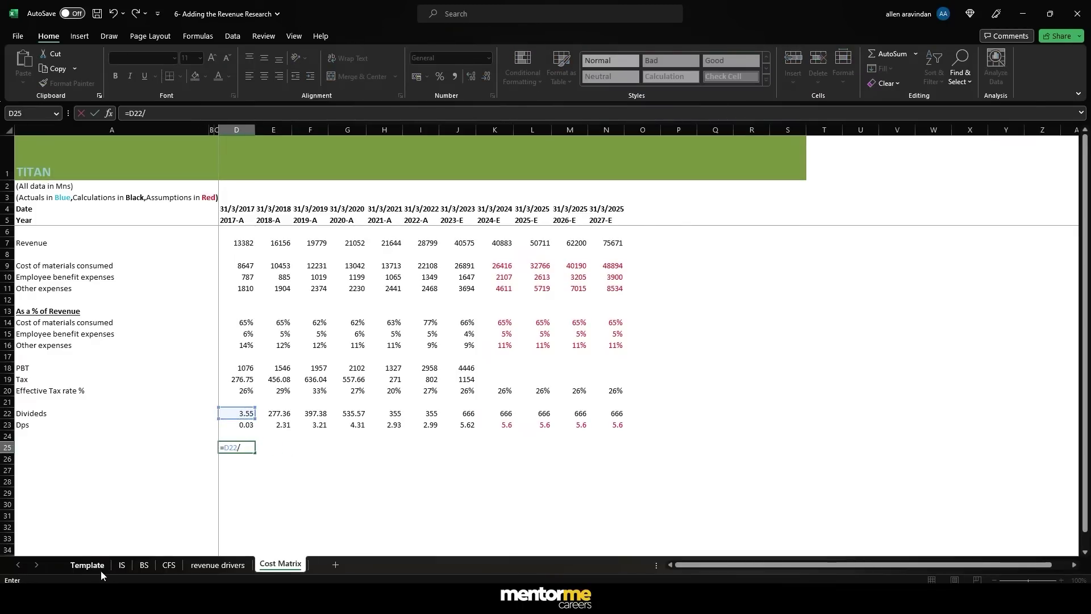
click(120, 565)
click(245, 435)
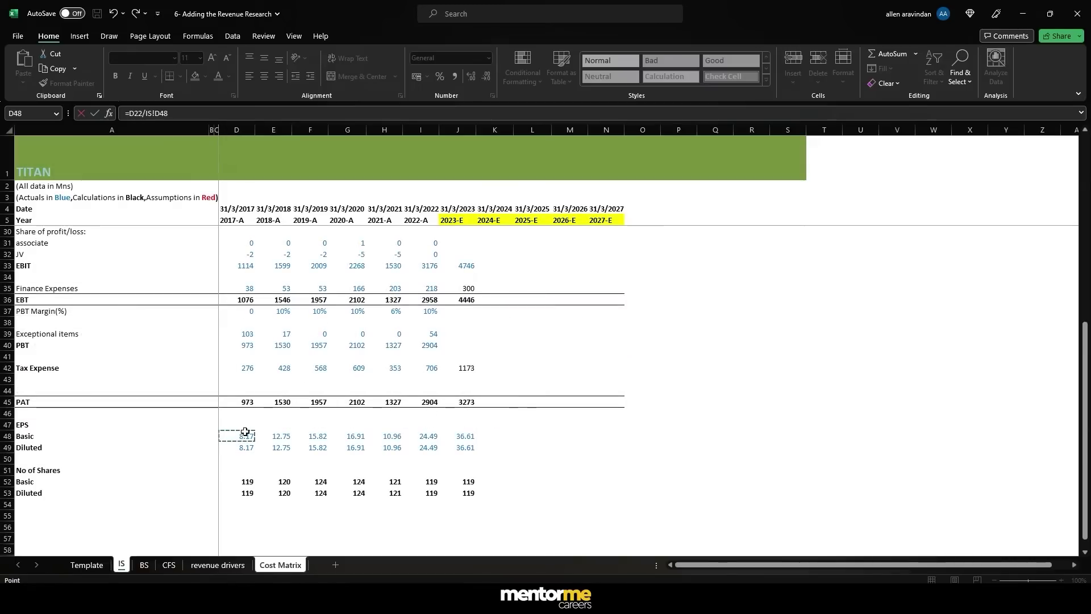
key(Up)
key(Up)
key(Up)
key(Up)
key(Up)
key(Up)
key(Up)
key(Up)
key(Return)
- Copy the payout ratio formula from D25 across to J25 and format the row as percentages
key(Up)
key(ctrl+c)
key(shift+Right)
key(shift+Right)
key(shift+Right)
key(shift+Right)
key(shift+Right)
key(shift+Right)
key(ctrl+v)
key(Escape)
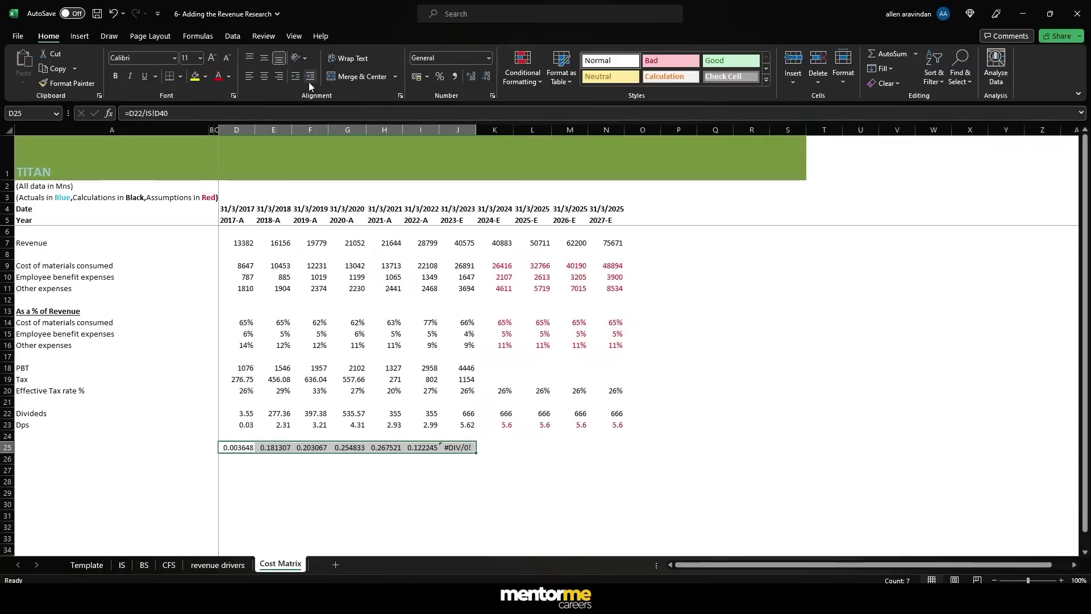
click(443, 75)
click(540, 389)
- Replace the 2023-E payout ratio formula in J25 with a fixed 30%
click(471, 446)
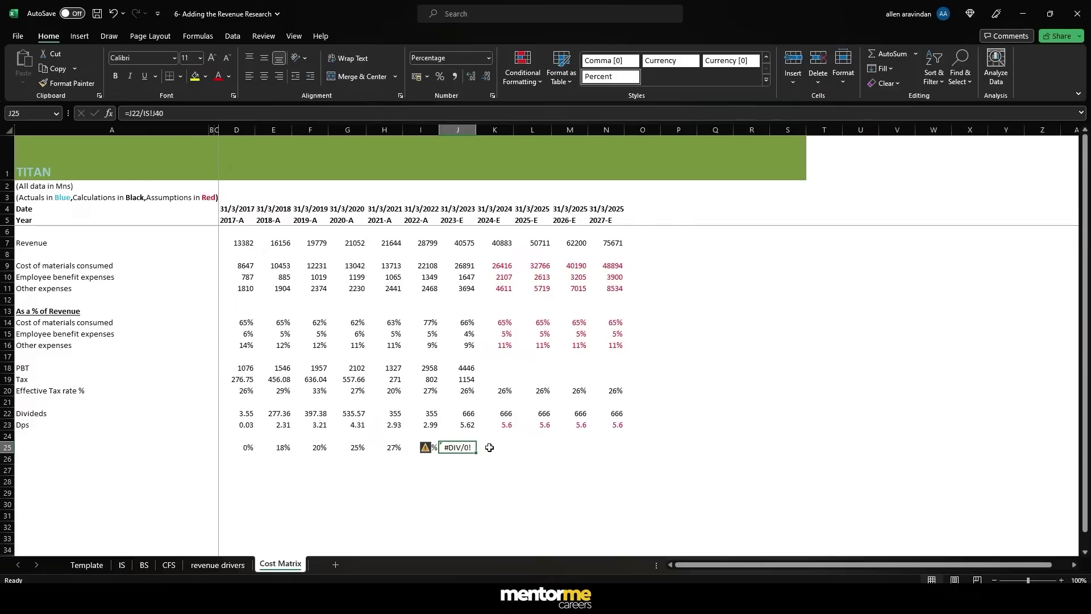
key(Delete)
key(Left)
key(Left)
key(Right)
key(Right)
text(30)
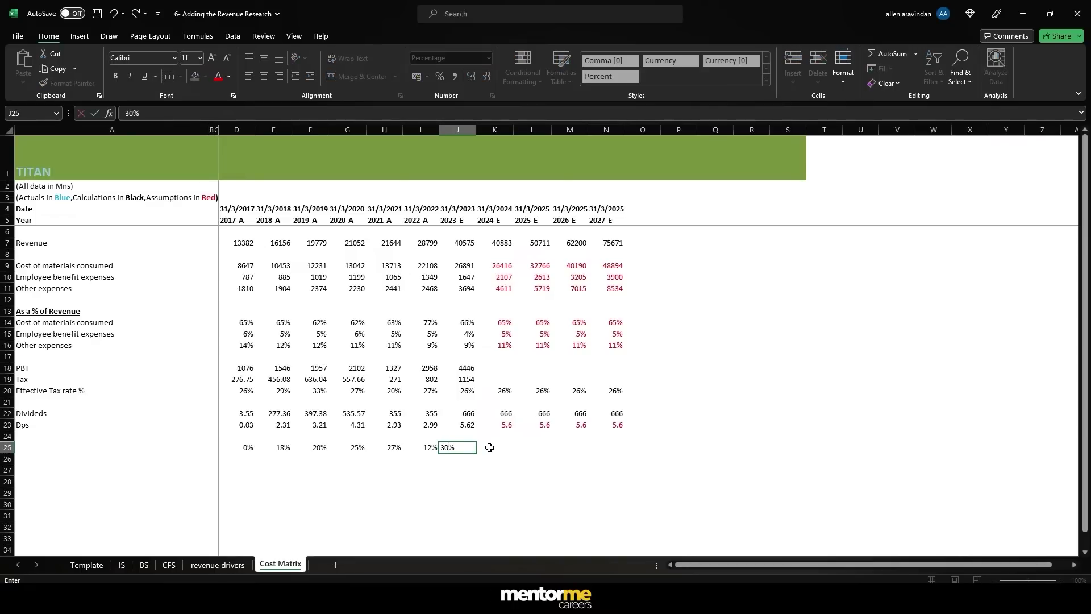
key(Return)
- Copy the 30% payout ratio from J25 to the forecast years 2024-E to 2027-E in K25:N25
key(Up)
key(ctrl+c)
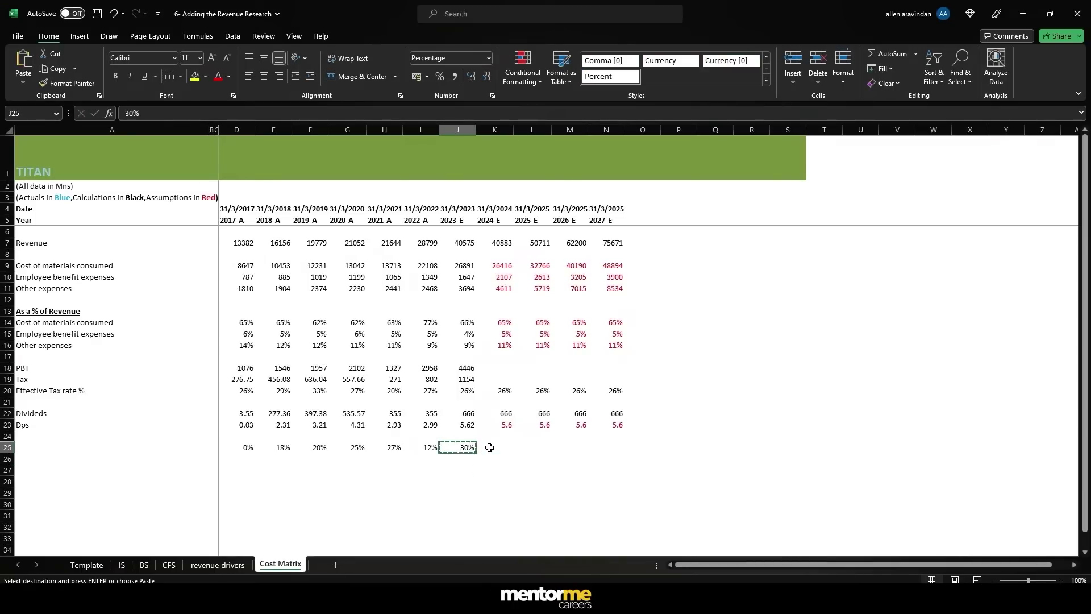
key(shift+Right)
key(shift+Right)
key(shift+Right)
key(shift+Right)
key(ctrl+v)
click(489, 447)
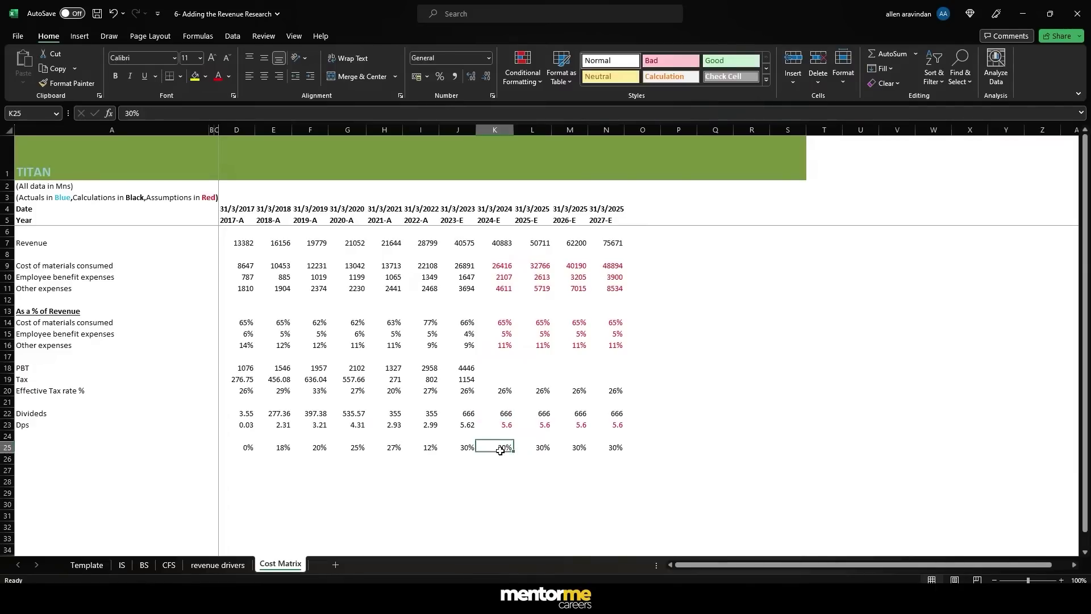
- Colour the forecast payout ratios in K25:N25 red to mark them as assumptions
drag(495, 436, 616, 436)
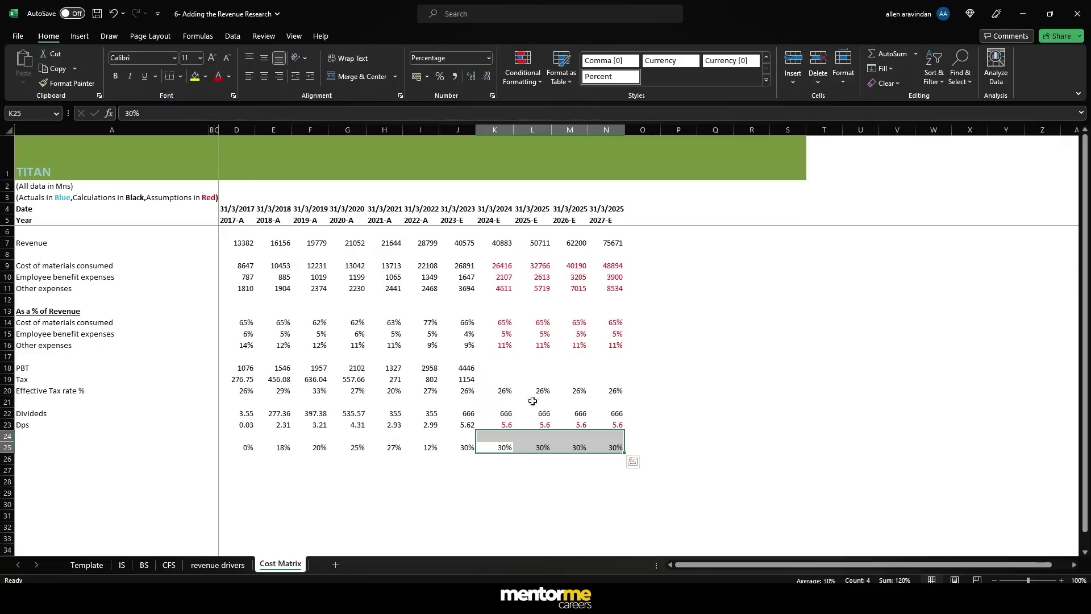
click(219, 76)
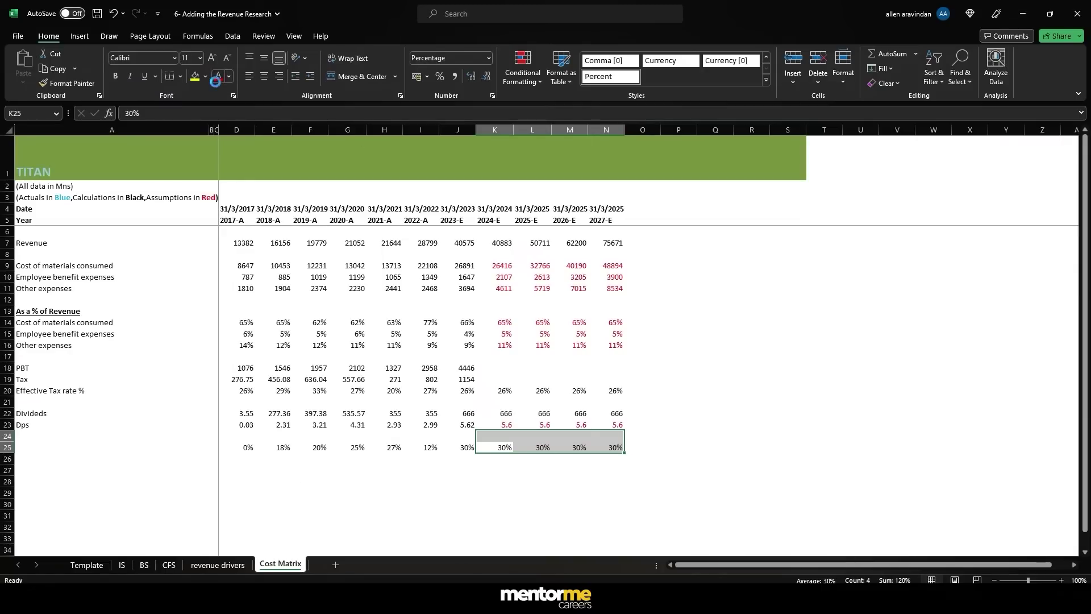
click(678, 345)
click(500, 448)
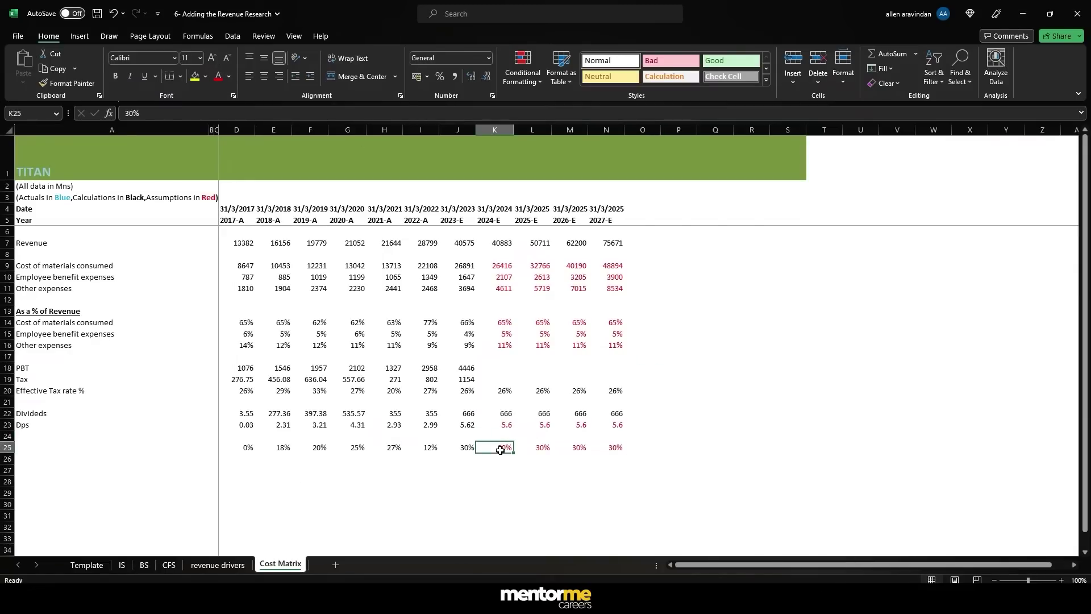
click(505, 425)
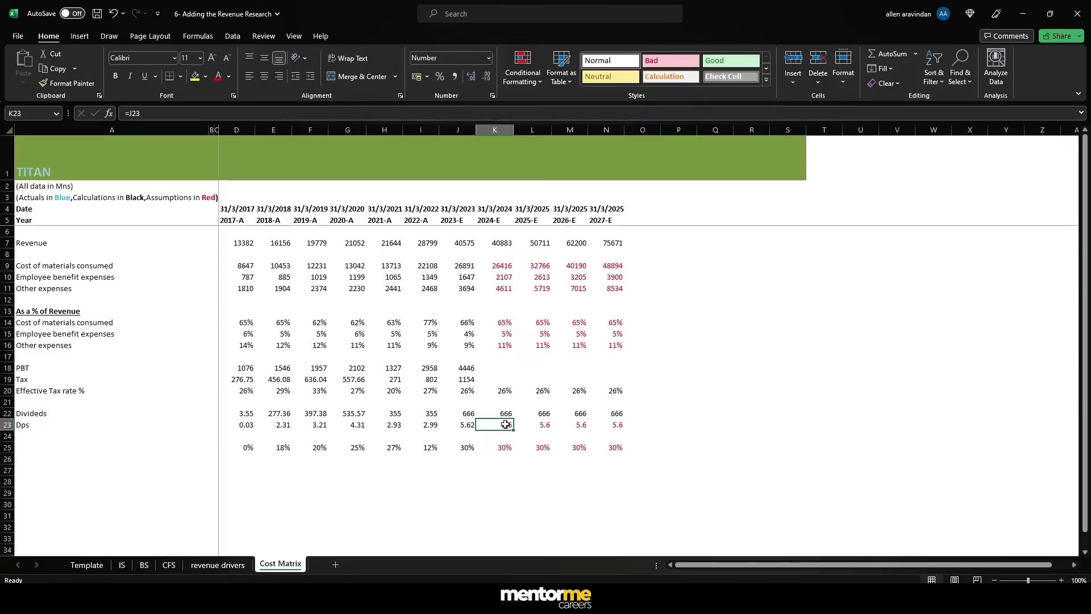
drag(502, 447, 616, 441)
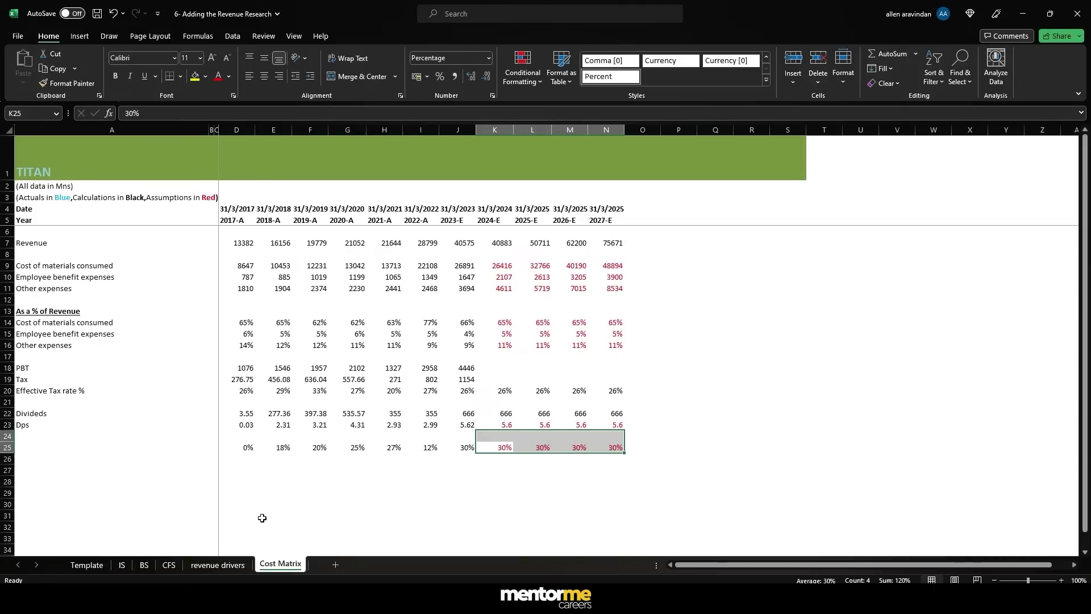
- Calculate 2024-E total revenue in K9 of the IS sheet as =K7+K8
click(121, 566)
scroll(495, 270, up, 8)
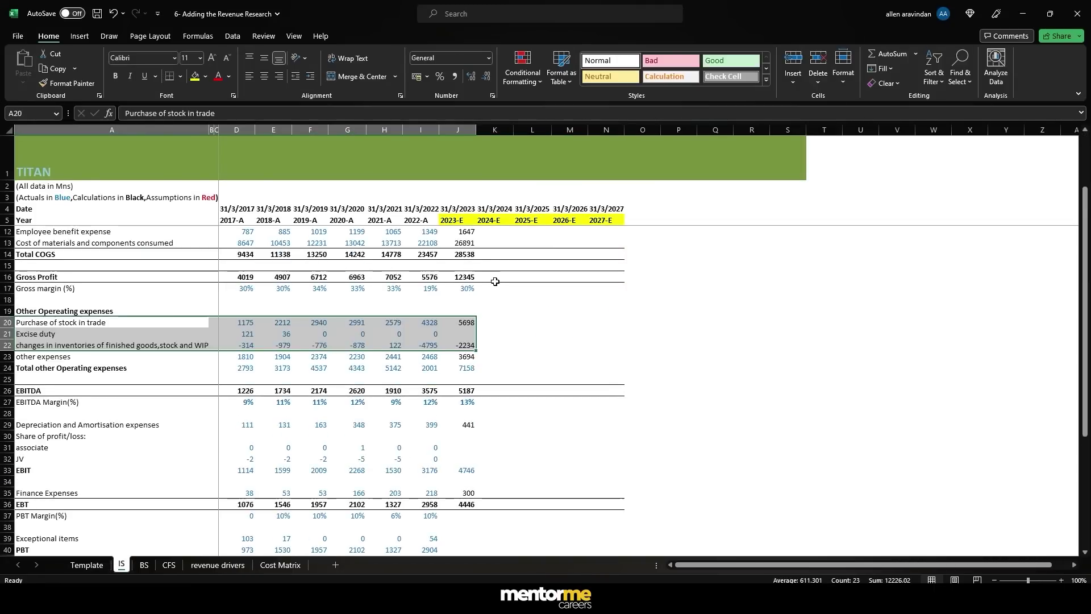
click(507, 253)
key(Down)
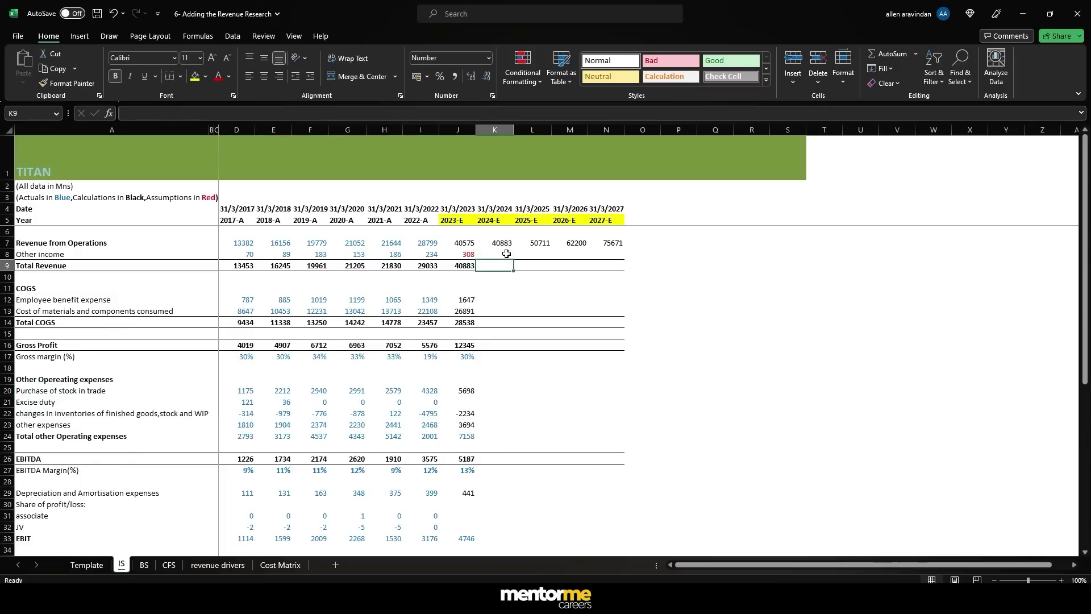
text(=)
click(507, 253)
text(+)
key(Up)
key(Up)
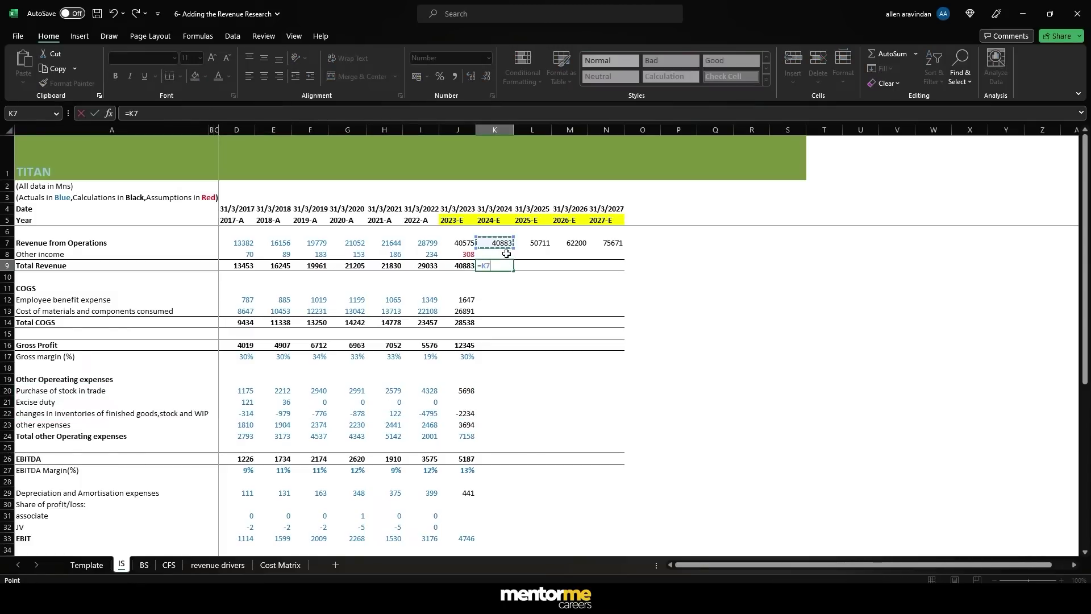
key(Return)
- Copy the total revenue formula from K9 across to 2027-E in L9:N9
key(Up)
key(shift+Right)
key(shift+Right)
key(shift+Right)
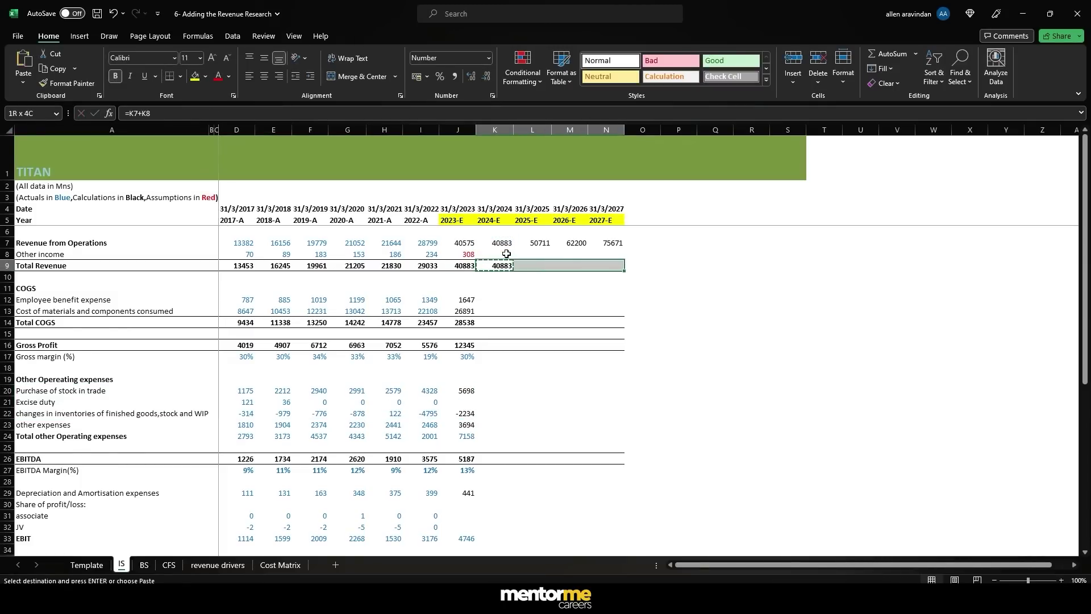
key(ctrl+r)
- Link the 2024-E employee benefit expense in K12 to the cost forecast with ='Cost Matrix'!K10
key(Down)
key(Down)
key(Down)
text(=)
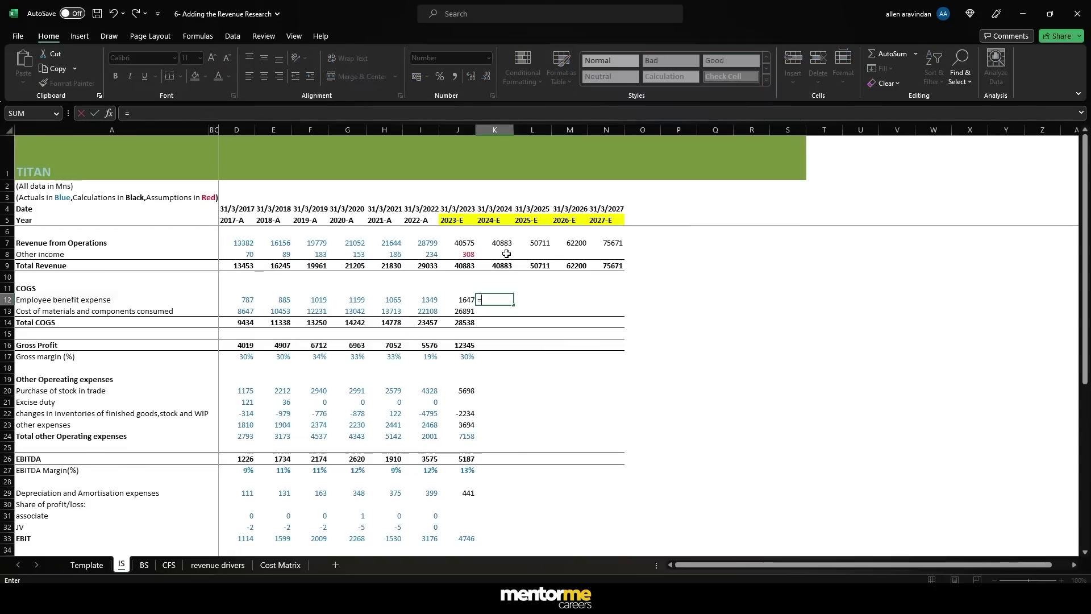
click(280, 564)
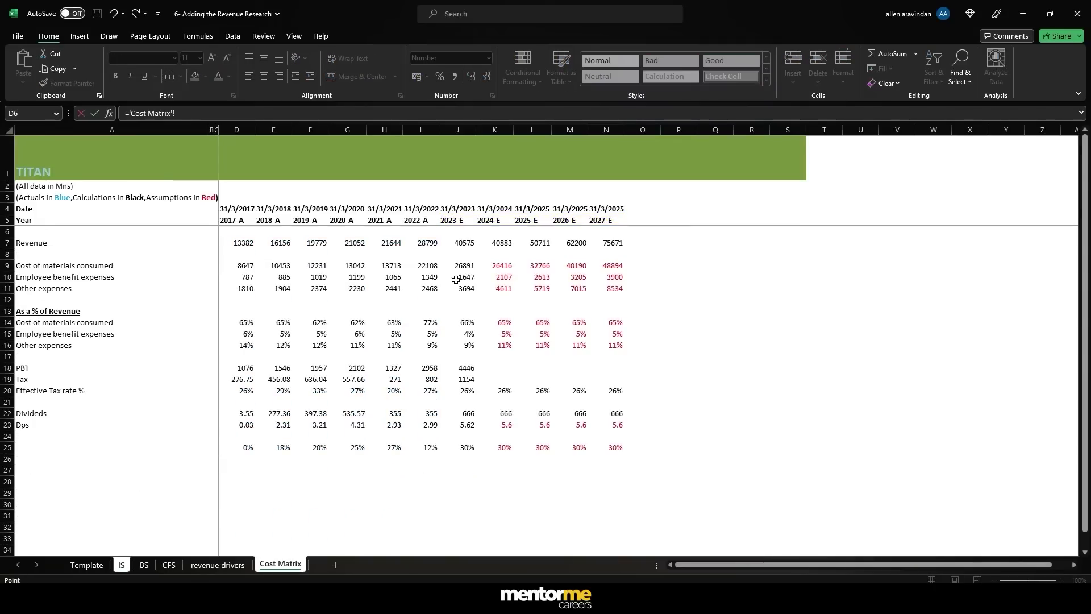
click(500, 277)
key(Return)
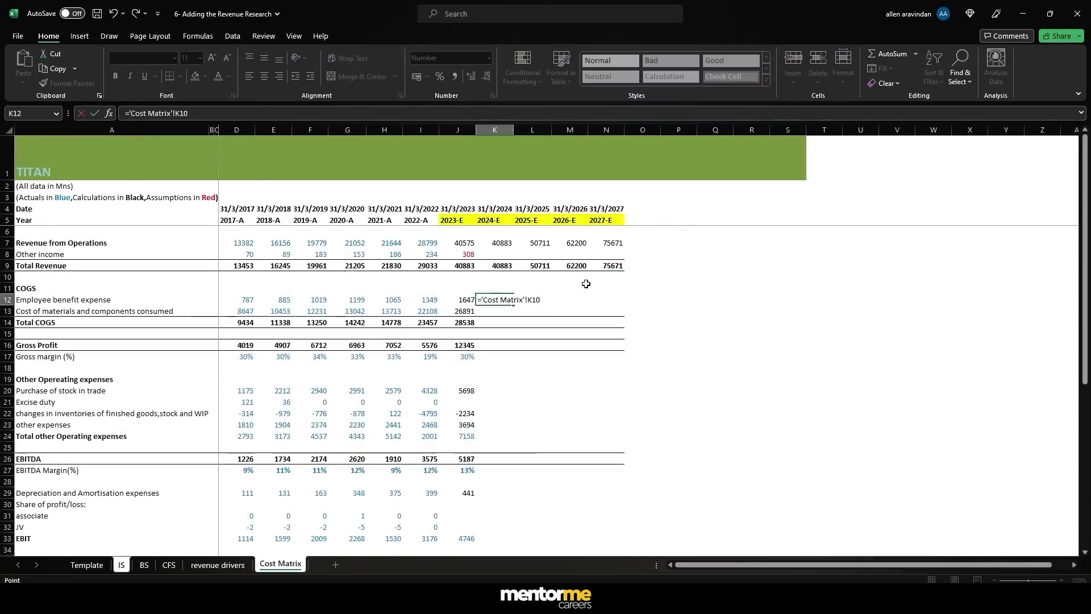
- Copy the employee benefit expense link from K12 across to 2027-E in L12:N12
key(Up)
key(ctrl+c)
key(shift+Right)
key(shift+Right)
key(shift+Right)
key(Return)
- Link the 2024-E cost of materials and components consumed in K13 to ='Cost Matrix'!K9
key(Down)
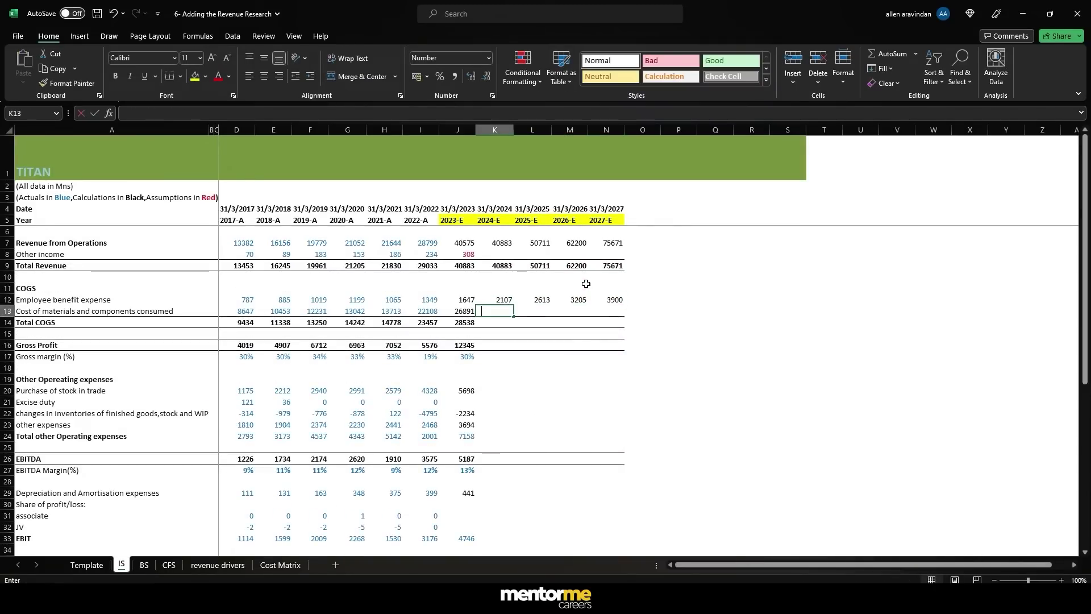
text(=)
click(279, 564)
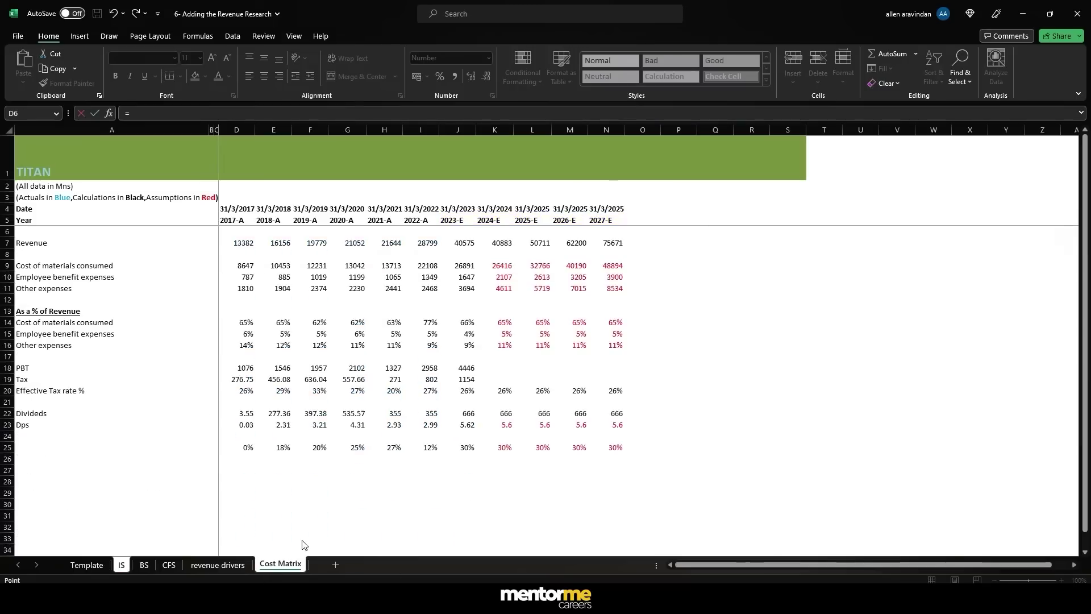
click(501, 267)
key(Return)
- Copy the cost of materials link from K13 across to 2027-E in L13:N13
key(Up)
key(ctrl+c)
key(shift+Right)
key(shift+Right)
key(shift+Right)
key(Return)
- Total the 2024-E COGS in K14 with a SUM of K12:K13
key(Down)
text(=sum()
key(Up)
key(Up)
key(shift+Down)
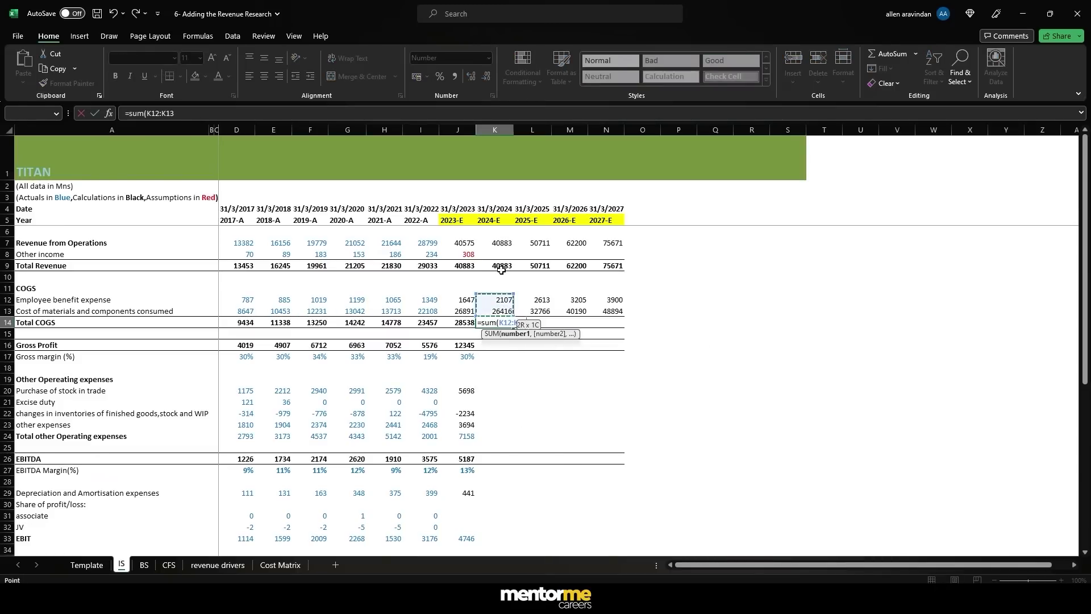
key(Return)
- Copy the total COGS formula from K14 across to 2027-E in L14:N14
key(Up)
key(ctrl+c)
key(shift+Right)
key(shift+Right)
key(shift+Right)
key(Return)
- Calculate the 2023-E gross profit in J16 as =J9-J14, total revenue less total COGS
key(Down)
key(Down)
key(Left)
text(=)
key(Up)
key(Up)
key(Up)
key(Up)
key(Up)
key(Up)
key(Up)
text(-)
key(Up)
key(Up)
key(Return)
- Copy the gross profit formula from J16 across to the forecast years in K16:N16
key(Up)
key(ctrl+c)
key(shift+Right)
key(shift+Right)
key(shift+Right)
key(shift+Right)
key(ctrl+v)
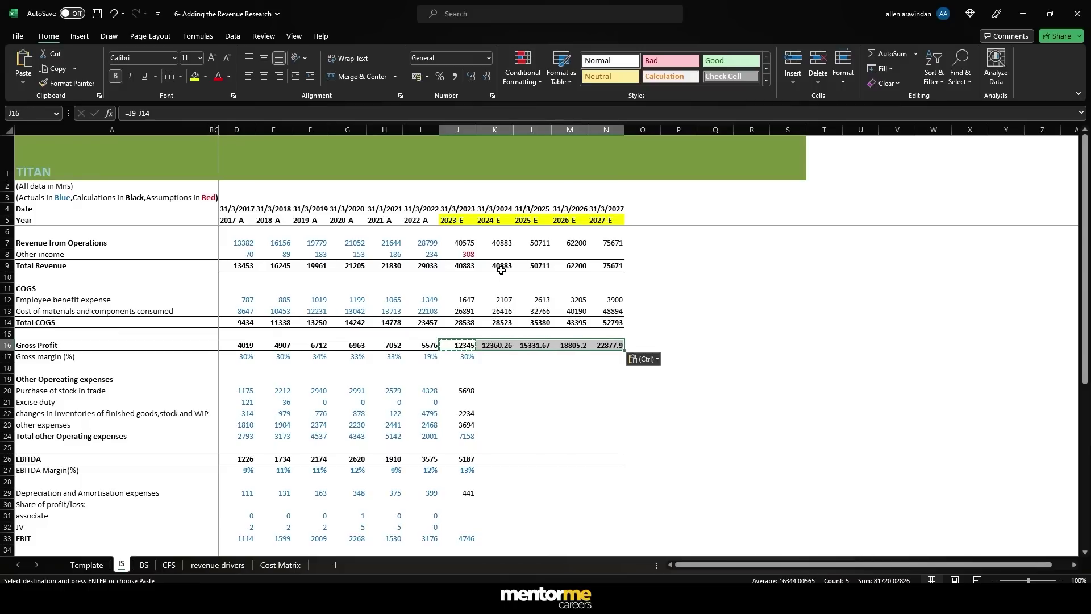
- Copy the gross margin formula from J17 across to 2027-E in K17:N17 and check the cells K17 refers to
key(Down)
key(ctrl+c)
key(shift+Right)
key(shift+Right)
key(shift+Right)
key(shift+Right)
key(ctrl+v)
key(Escape)
key(Right)
key(Right)
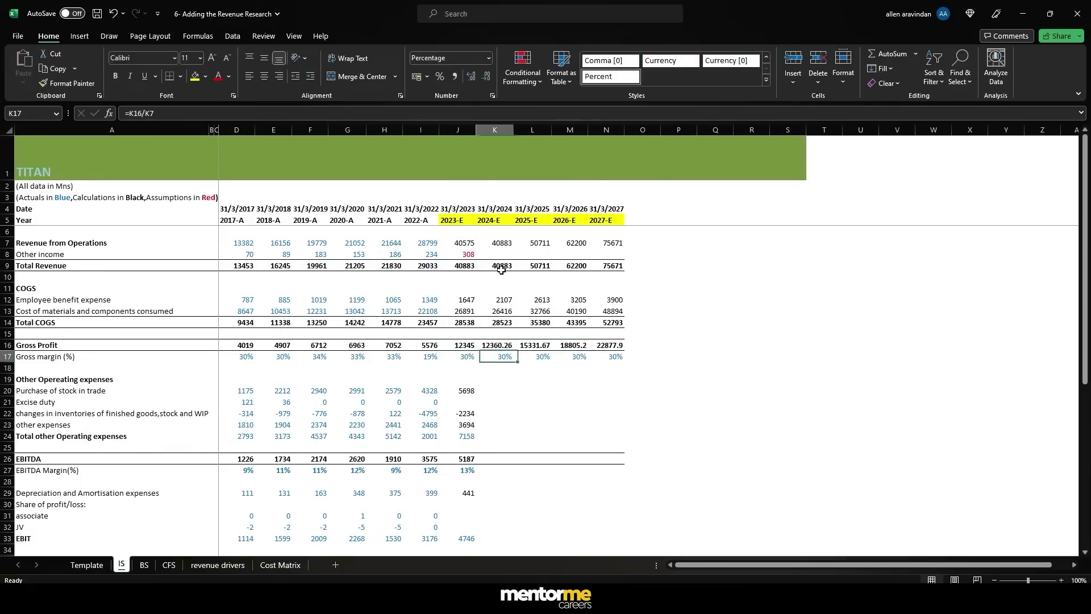
key(Left)
key(F2)
key(Return)
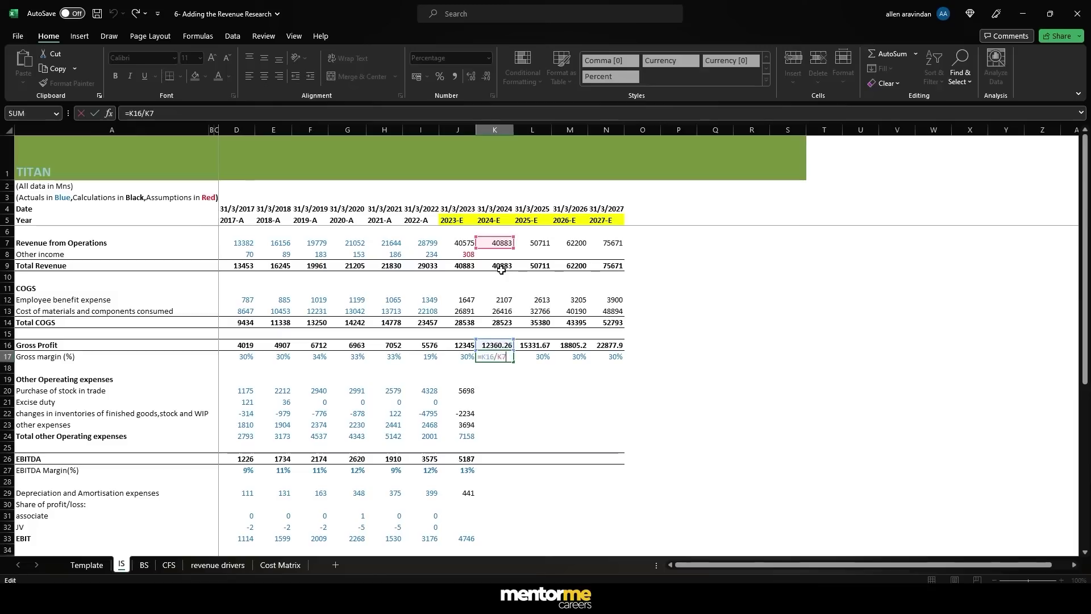
- Link the 2024-E other expenses in K23 to the Cost Matrix sheet with ='Cost Matrix'!K11
key(Down)
key(Down)
key(Down)
key(Down)
key(Down)
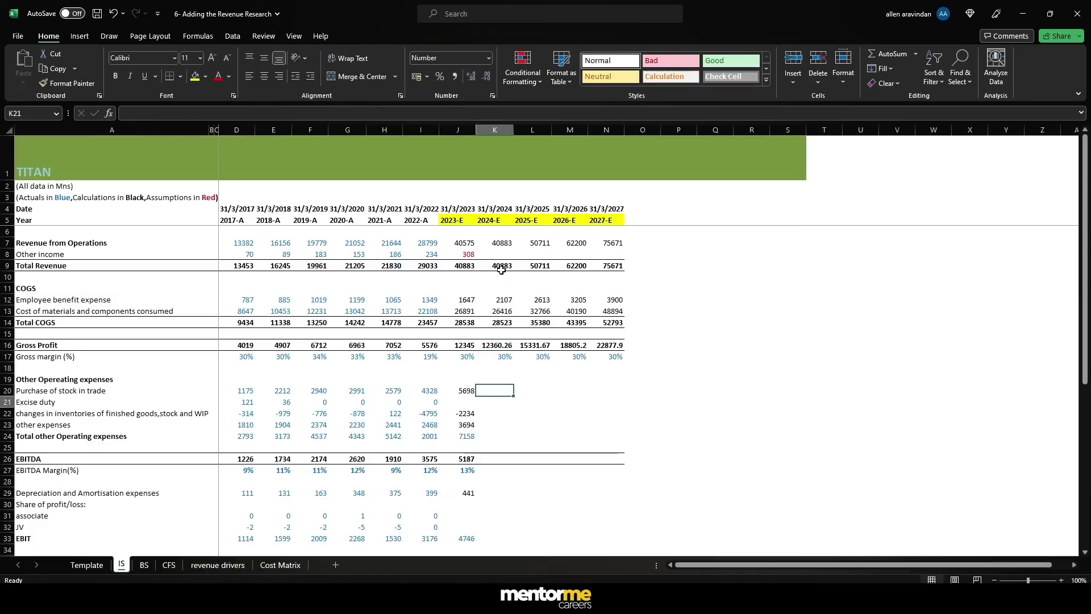
text(=)
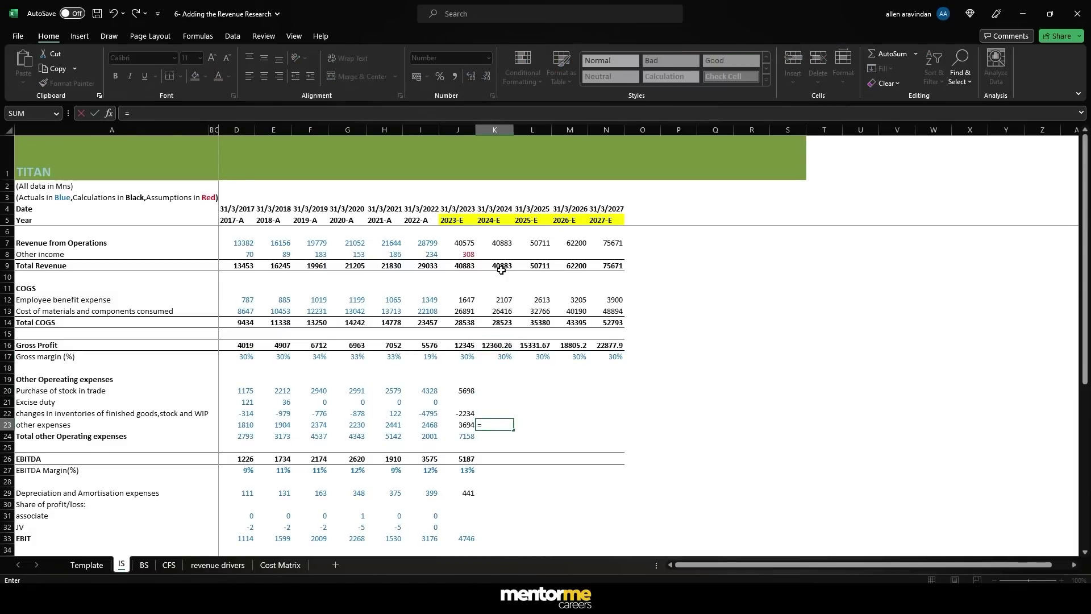
click(279, 565)
click(503, 292)
key(Return)
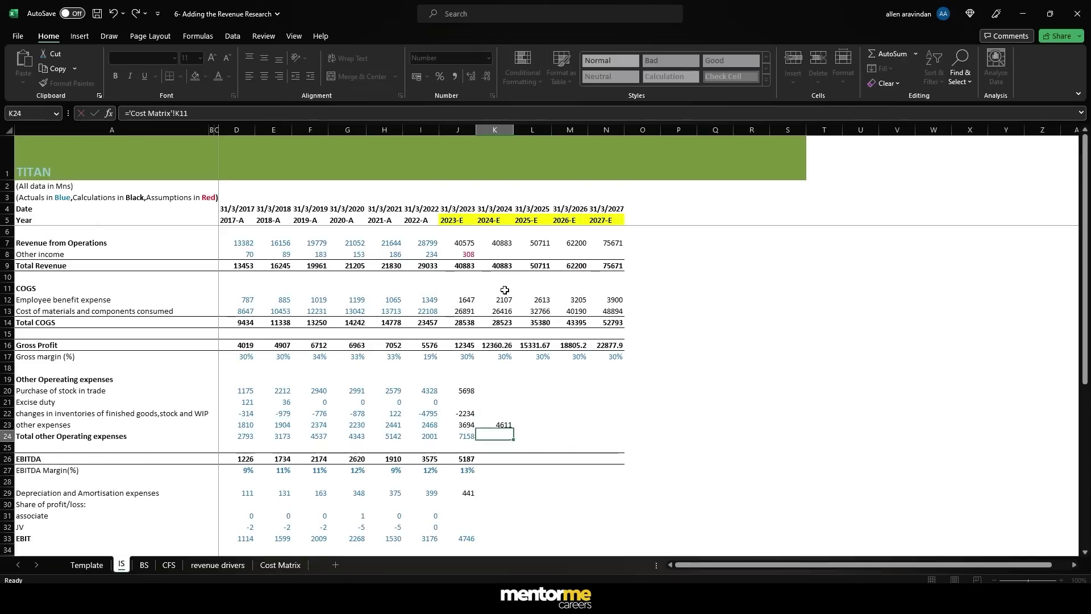
- Copy the other expenses link from K23 across to 2027-E in L23:N23
key(Up)
key(ctrl+c)
key(shift+Right)
key(shift+Right)
key(shift+Right)
key(Return)
- Copy the EBITDA formula from J26 across to the forecast years in K26:N26
key(Down)
key(Down)
key(Down)
key(Left)
key(ctrl+c)
key(shift+Right)
key(shift+Right)
key(shift+Right)
key(shift+Right)
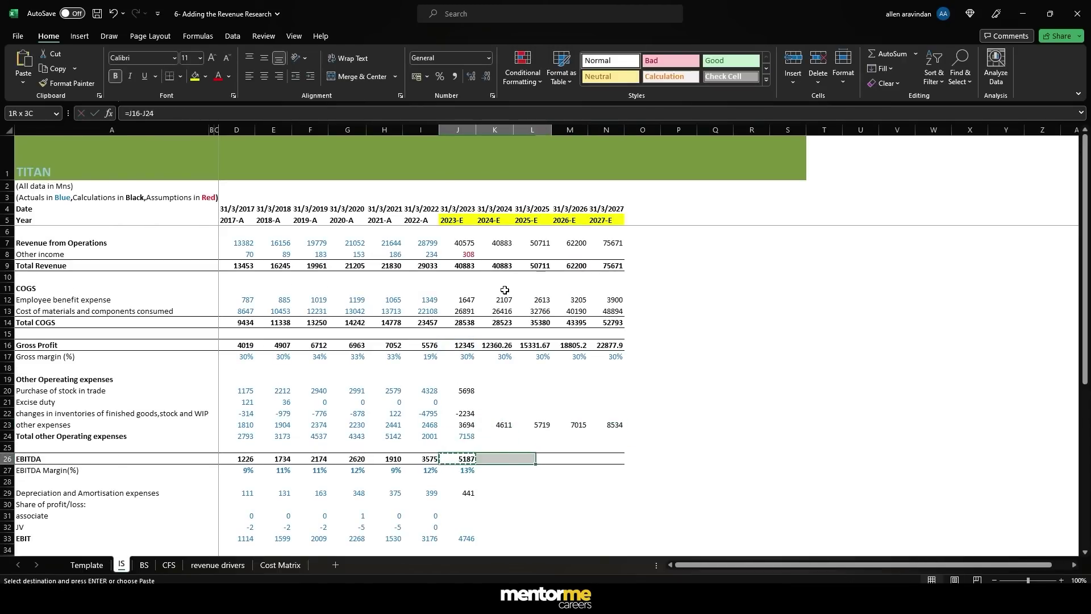
key(Return)
- Copy the EBITDA margin formula from J27 across to the forecast years in K27:N27
key(Down)
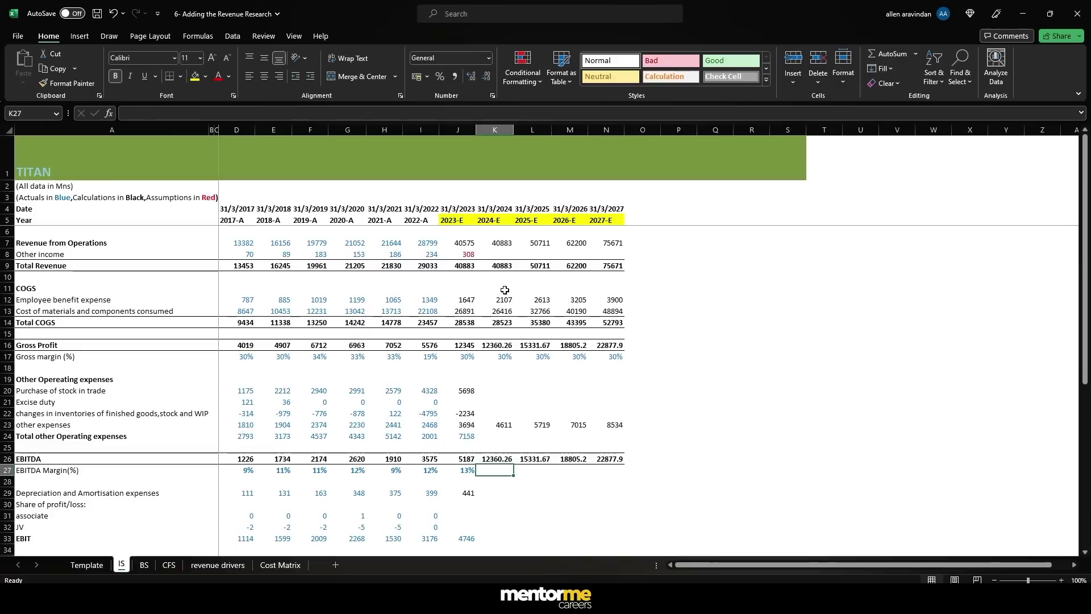
key(ctrl+c)
key(shift+Right)
key(shift+Right)
key(shift+Right)
key(shift+Right)
key(Return)
key(Right)
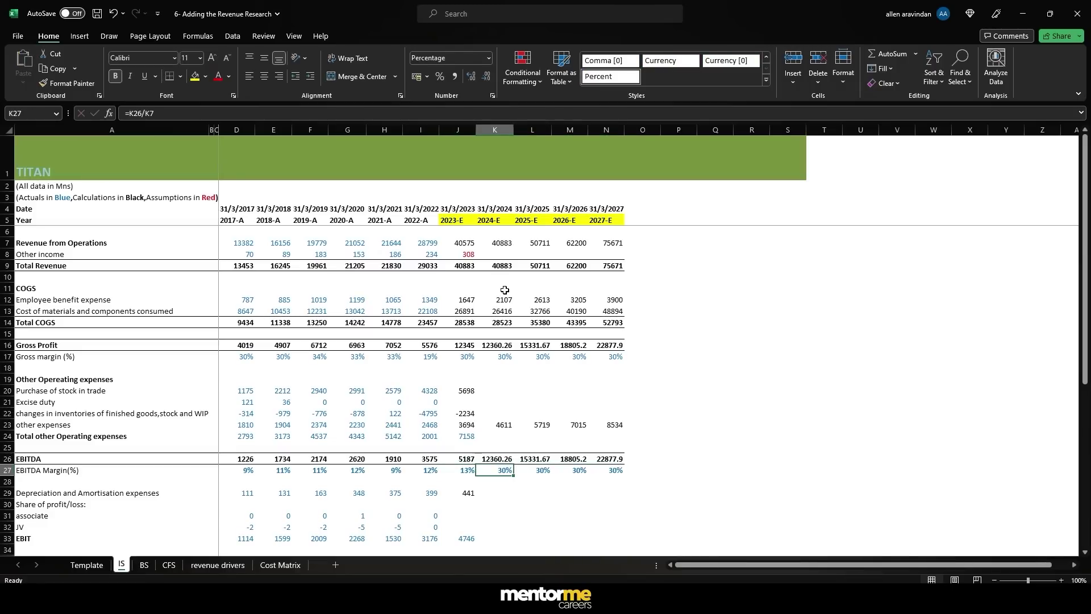
- Check the 2023-E depreciation and amortisation entry in J29
scroll(476, 262, down, 1)
scroll(476, 262, down, 2)
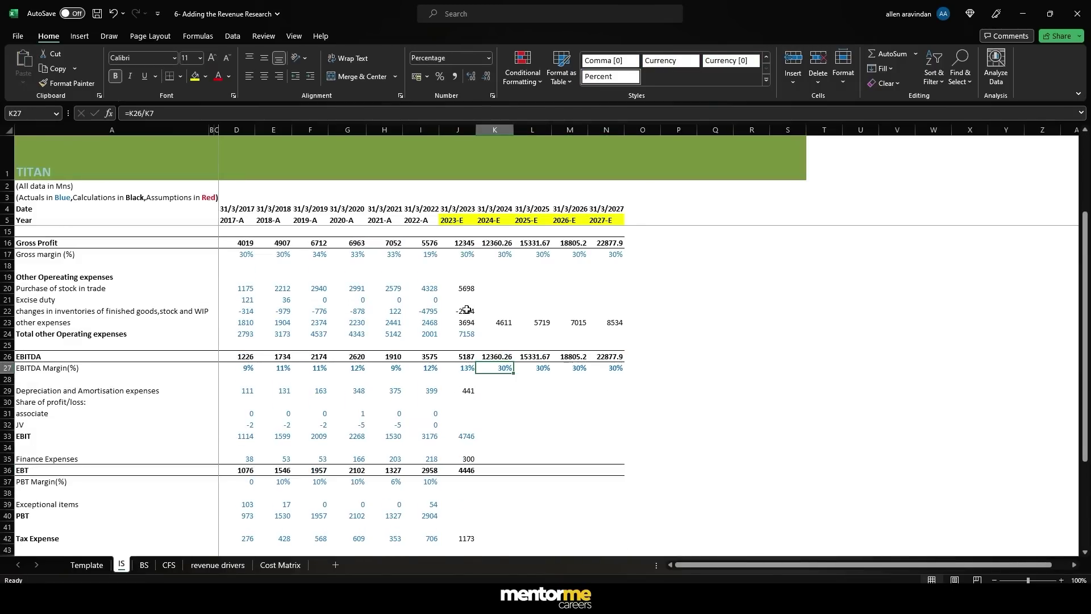
key(Down)
key(Down)
key(Left)
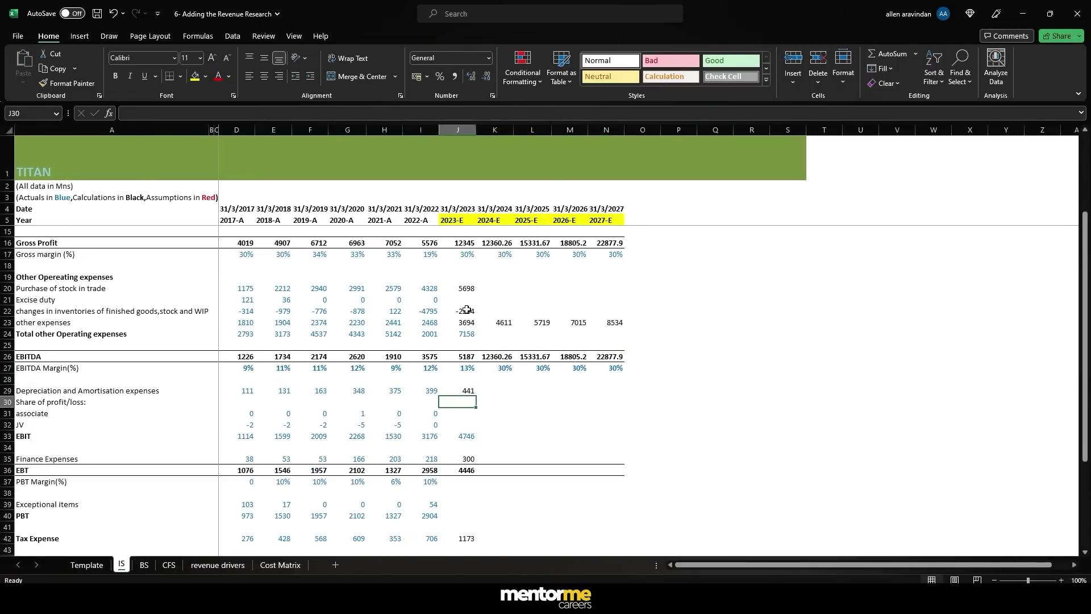
key(F2)
key(Tab)
key(Right)
- Calculate the 2024-E EBIT in K33 as =K26-K29, EBITDA less depreciation and amortisation
key(Down)
key(Down)
key(Down)
key(Down)
key(Down)
key(Down)
key(Up)
key(Up)
key(Left)
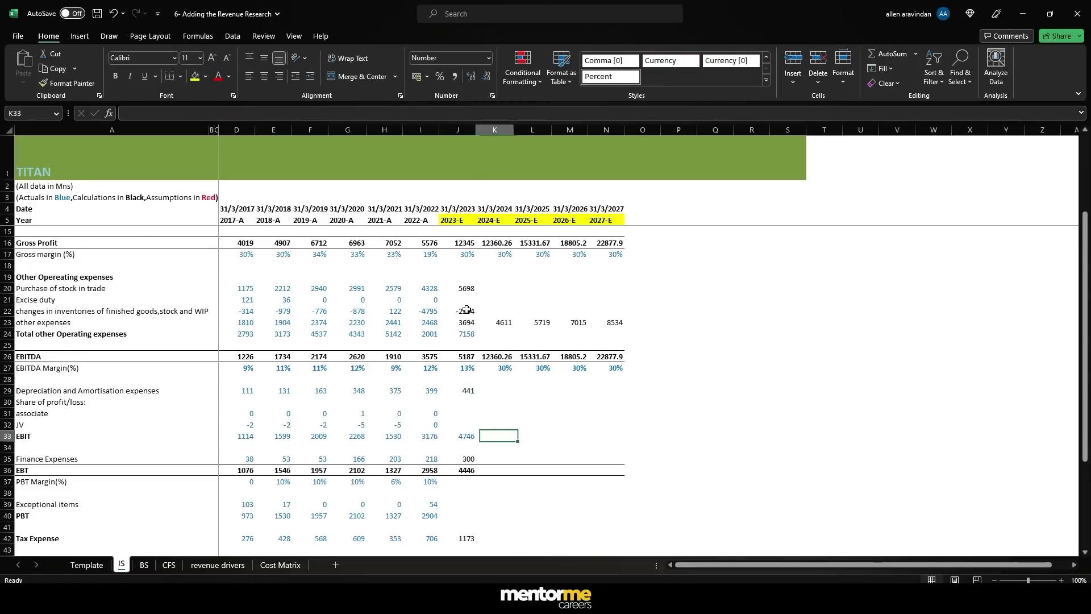
text(=)
key(Up)
key(Up)
key(Up)
key(Up)
key(Up)
key(Up)
key(Up)
text(=K26-)
key(Up)
key(Up)
key(Up)
key(Up)
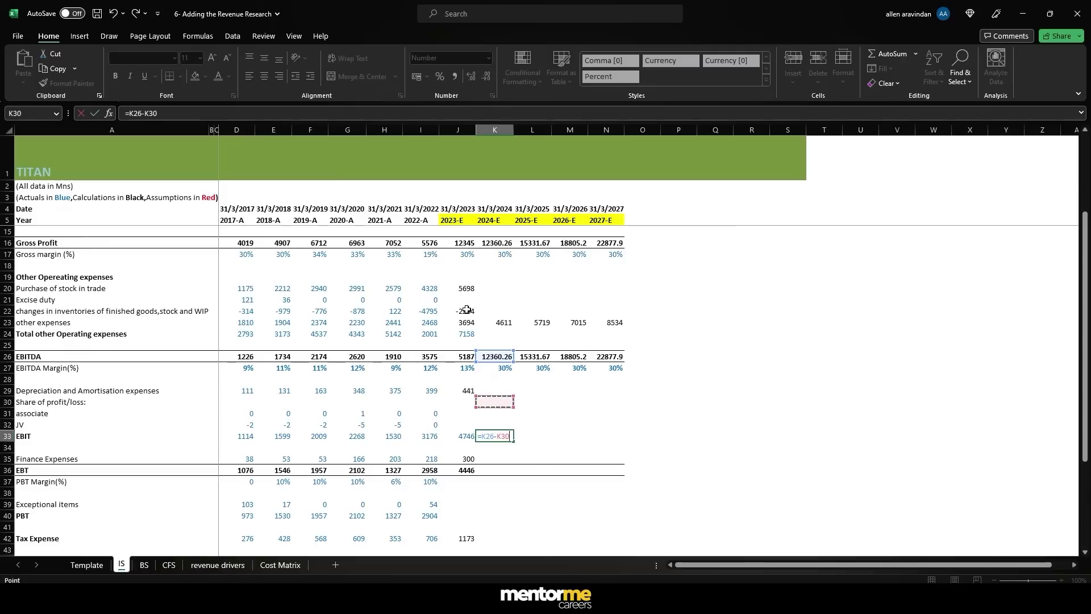
key(ctrl+Return)
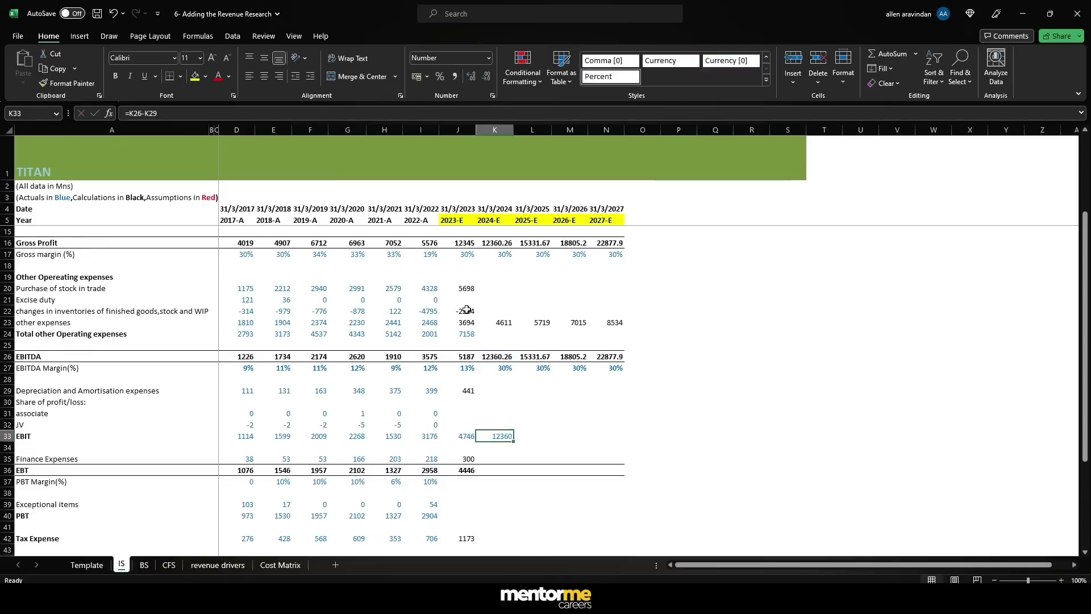
- Copy the EBIT formula from K33 across to 2027-E in L33:N33
key(ctrl+c)
key(shift+Right)
key(shift+Right)
key(shift+Right)
key(Return)
key(Up)
key(Up)
key(Up)
key(Up)
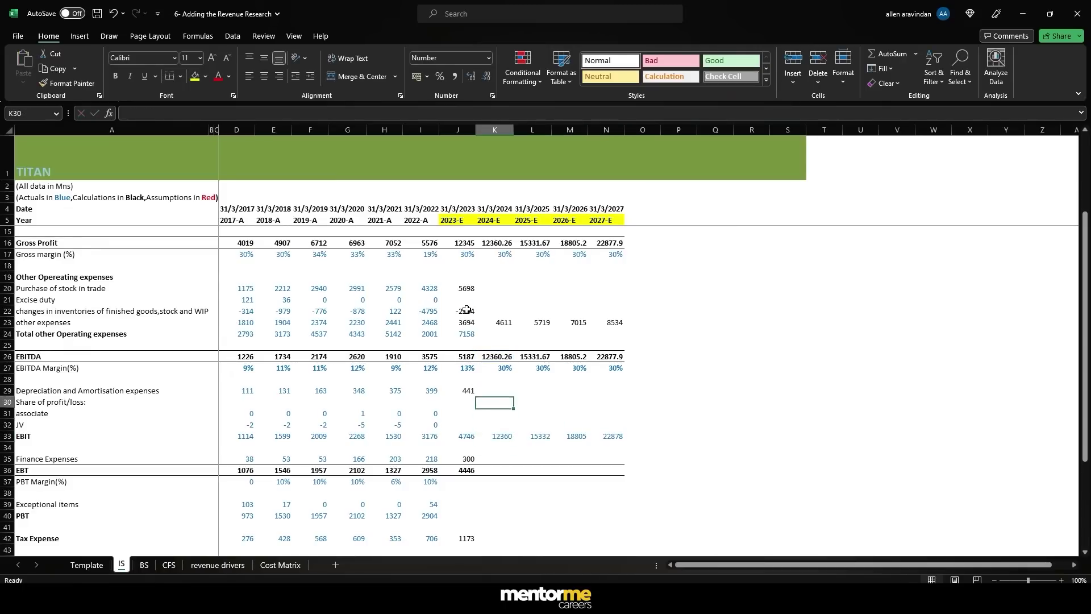
key(shift+Right)
key(shift+Right)
key(shift+Right)
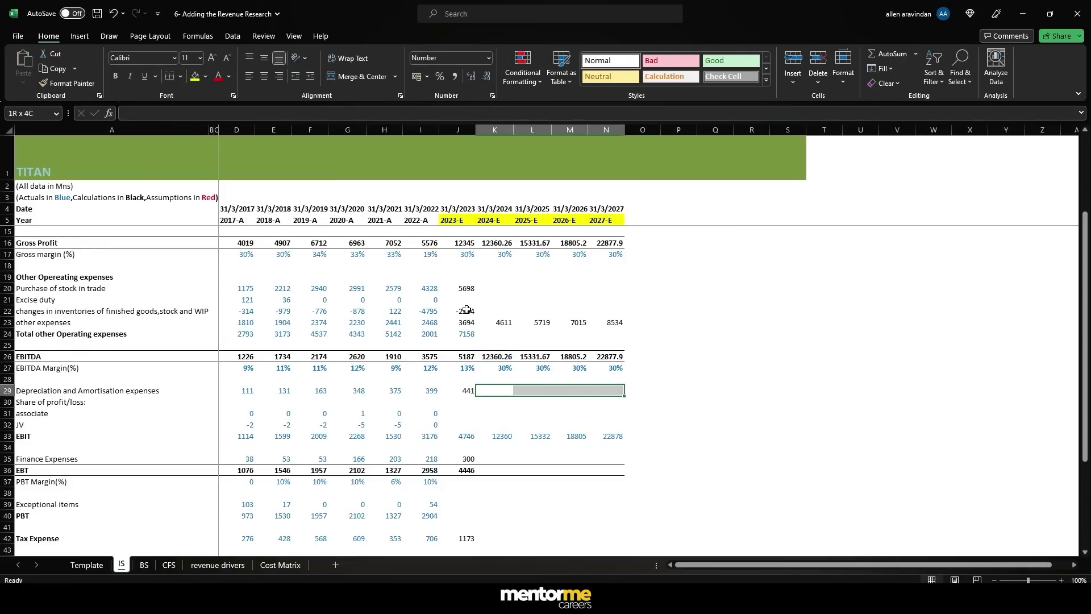
- Copy the EBT formula from J36 across to the forecast years in K36:N36
key(Down)
key(Down)
key(Down)
key(Down)
key(Down)
key(Down)
key(Down)
key(Left)
key(ctrl+c)
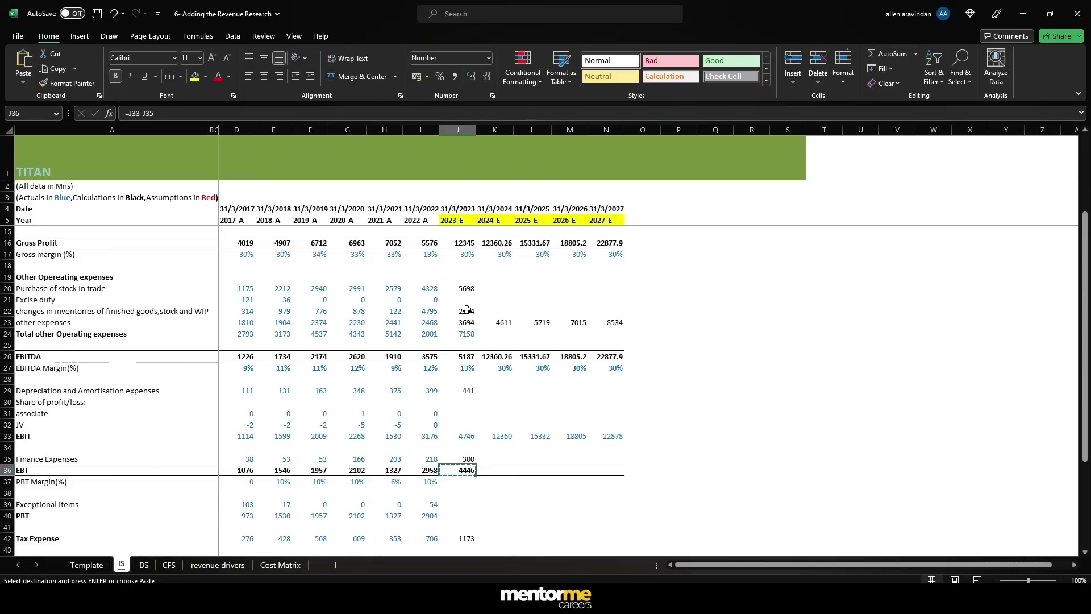
key(Right)
key(shift+Right)
key(shift+Right)
key(shift+Right)
key(Return)
- Calculate the 2024-E tax expense in K42 as EBT in K36 times the effective tax rate in Cost Matrix K20
key(Down)
key(Down)
key(Down)
key(Down)
key(Down)
key(Down)
key(Down)
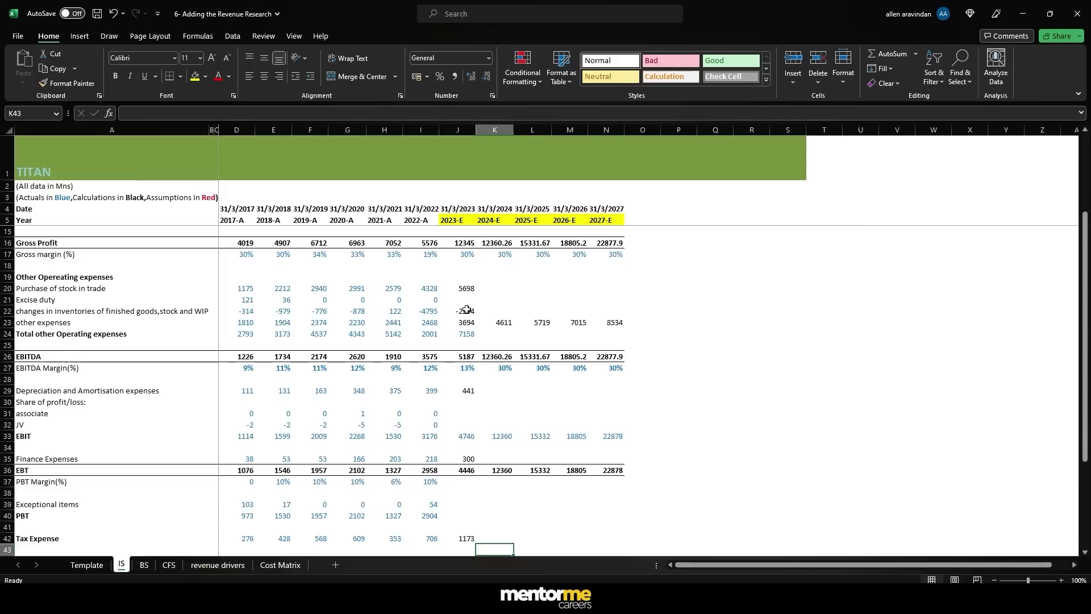
key(Up)
text(=)
key(Up)
key(Up)
key(Up)
key(Up)
key(Up)
key(Up)
text(*)
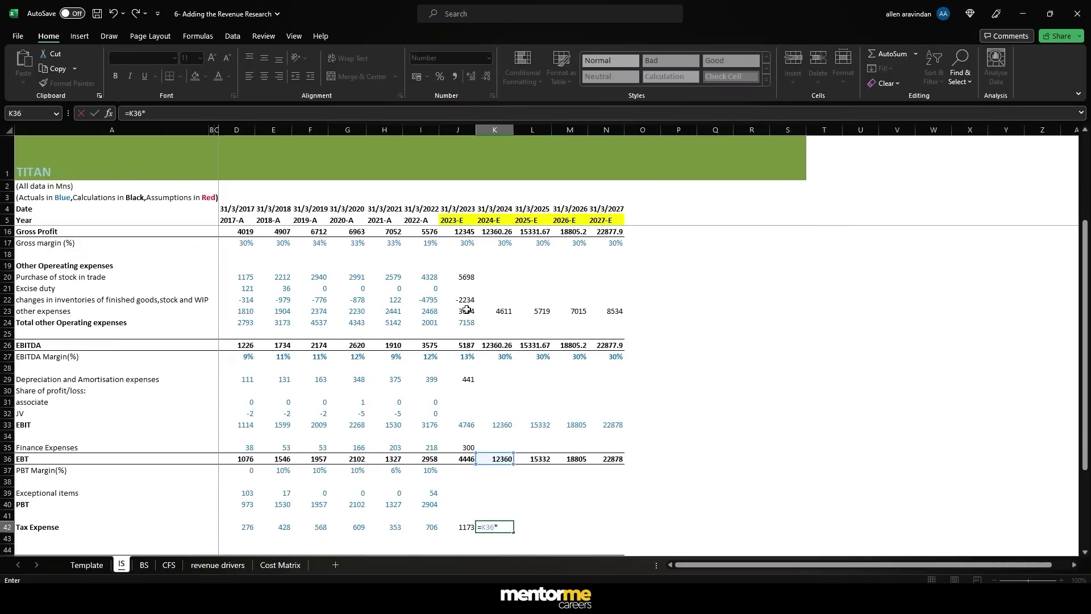
scroll(506, 273, down, 3)
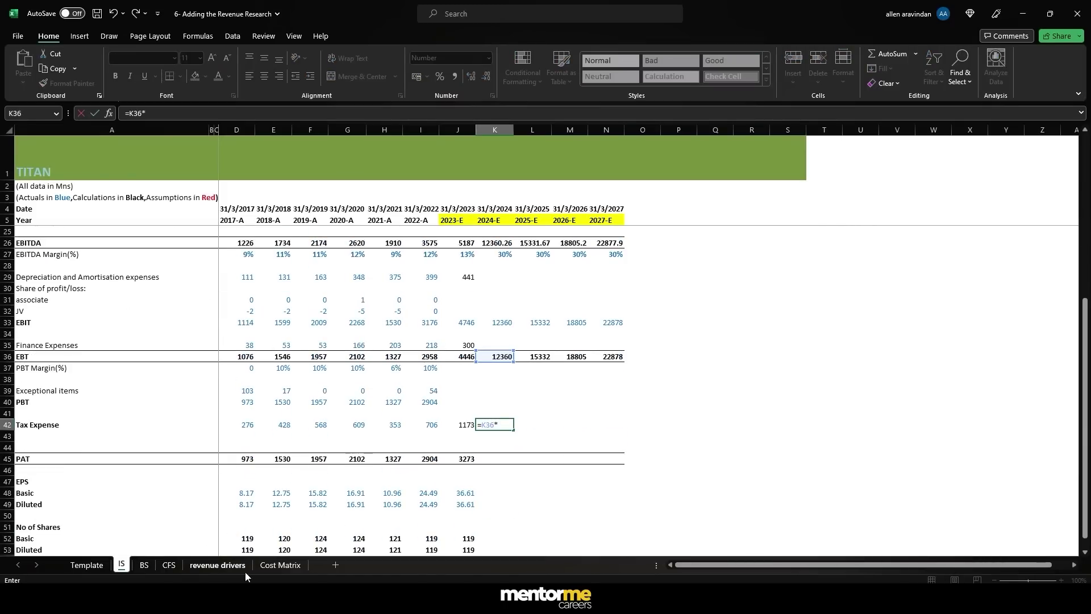
click(280, 565)
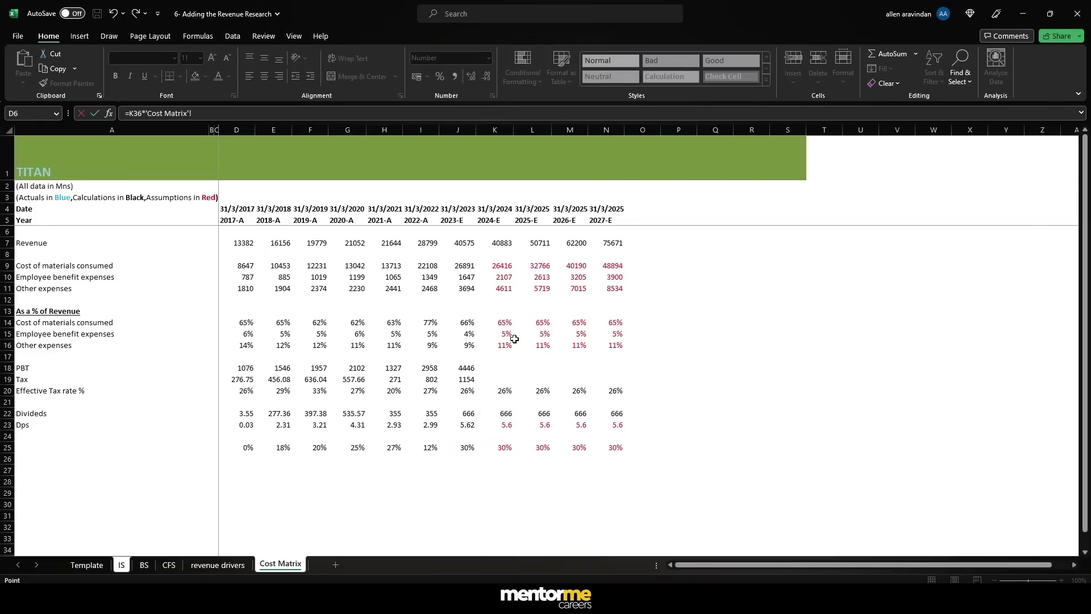
click(503, 393)
key(Return)
- Fill the tax expense formula from K42 across to 2027-E in L42:N42
key(shift+Right)
key(shift+Right)
key(shift+Right)
key(ctrl+r)
- Calculate the 2024-E PAT in K45 as =K36-K42, EBT less tax expense
key(Down)
key(Down)
key(Down)
key(Down)
key(Up)
text(=)
key(Up)
key(Up)
key(Up)
key(Up)
key(Up)
key(Up)
key(Up)
key(Up)
key(Up)
text(-)
key(Up)
key(Up)
key(Up)
key(Return)
key(Up)
key(ctrl+c)
key(shift+Right)
key(shift+Right)
key(shift+Right)
key(Escape)
key(shift+Left)
key(shift+Left)
key(shift+Left)
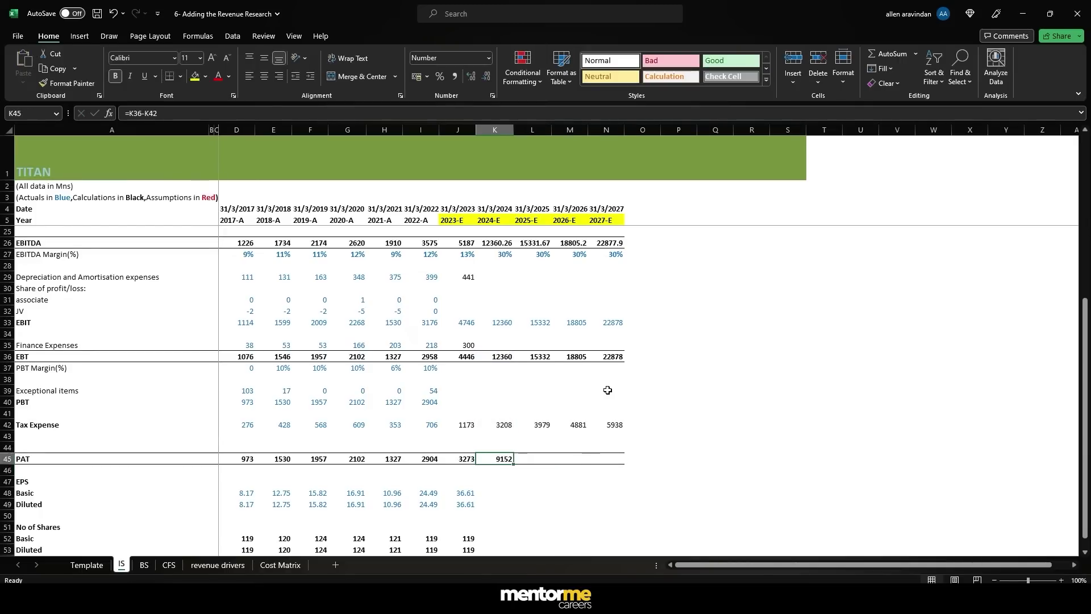
- Fill the PAT formula from K45 across to 2027-E in L45:N45
key(shift+Right)
key(shift+Right)
key(shift+Right)
key(ctrl+r)
key(shift+Left)
key(shift+Left)
key(shift+Left)
- Link the 2024-E basic share count in K52 to the prior year with =J52 and fill it down to diluted in K53
scroll(478, 372, down, 3)
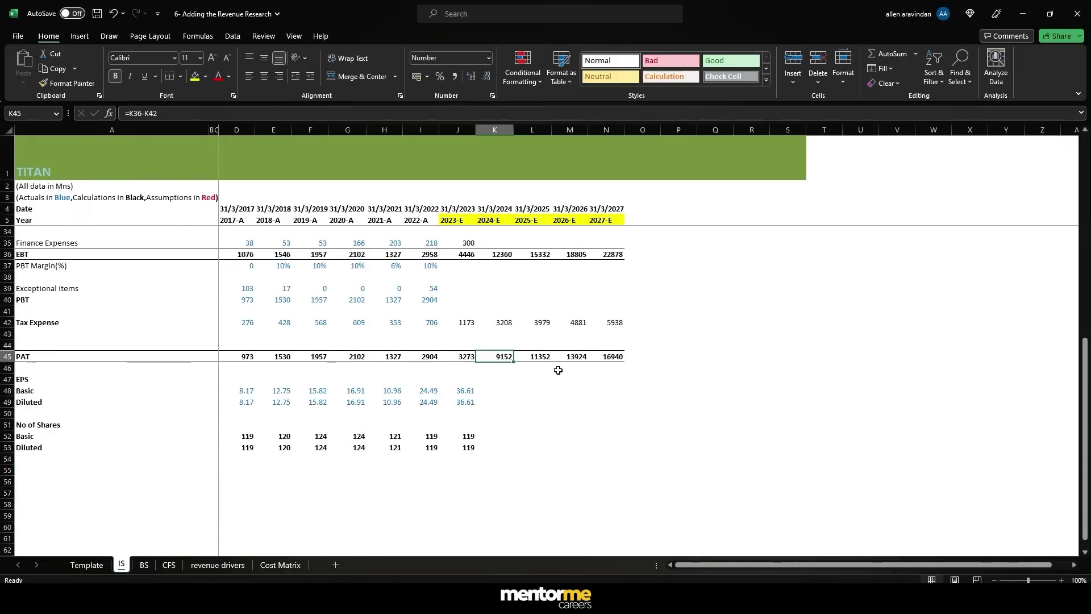
click(490, 391)
text(=)
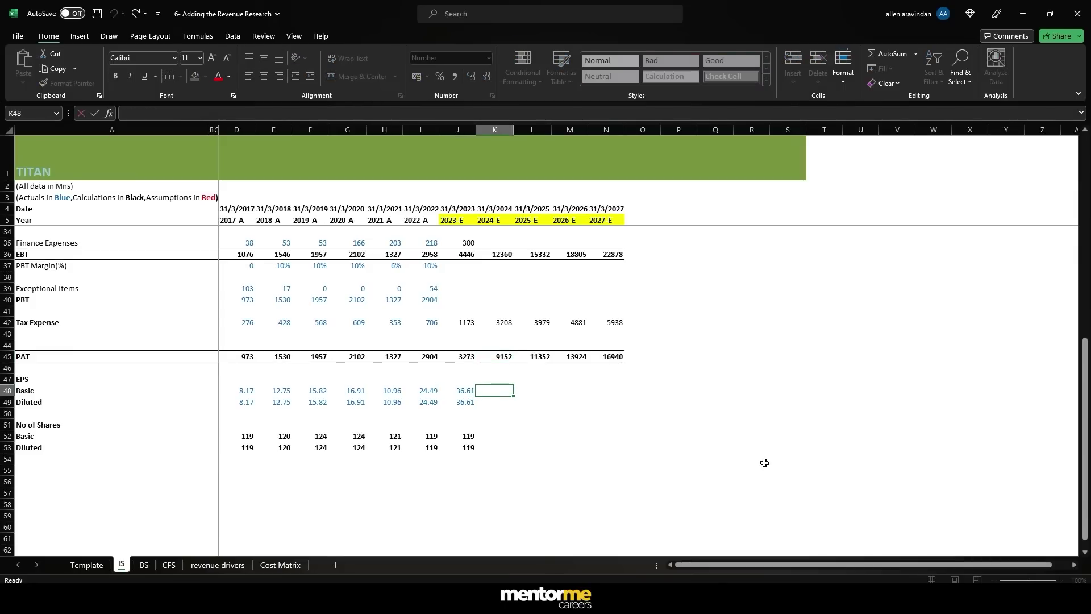
key(Escape)
key(Down)
key(Down)
key(Down)
key(Down)
text(=J52)
key(ctrl+Return)
key(shift+Down)
key(ctrl+d)
- Copy the basic and diluted share count formulas from K52:K53 across to 2027-E in column N
key(ctrl+c)
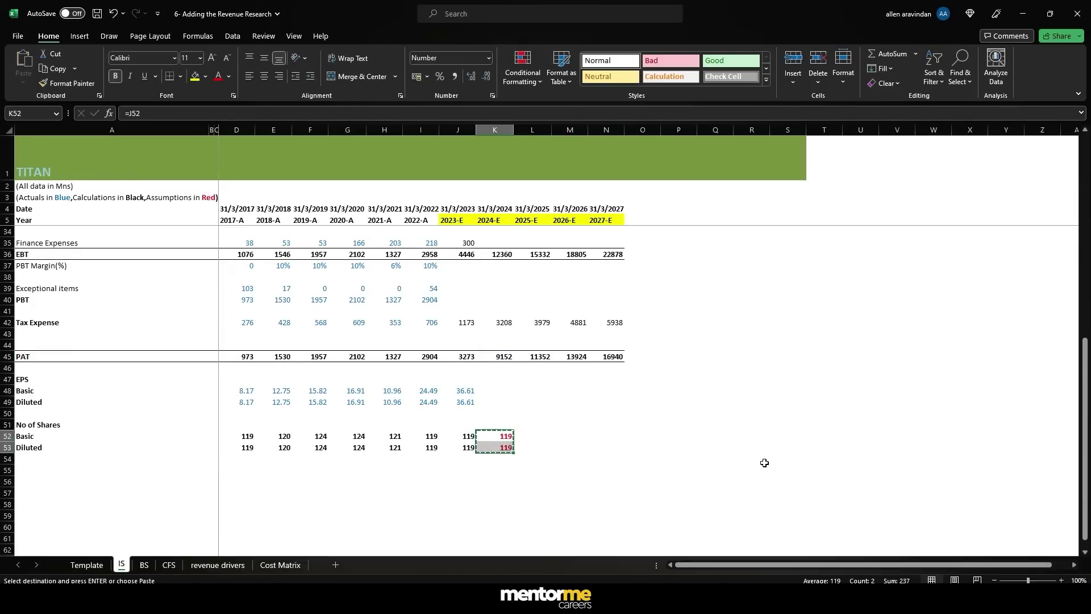
key(shift+Right)
key(shift+Right)
key(shift+Right)
key(Return)
- Calculate the 2024-E basic EPS in K48 as =K45/K52, PAT divided by the basic number of shares
key(Up)
key(Up)
key(Up)
key(Up)
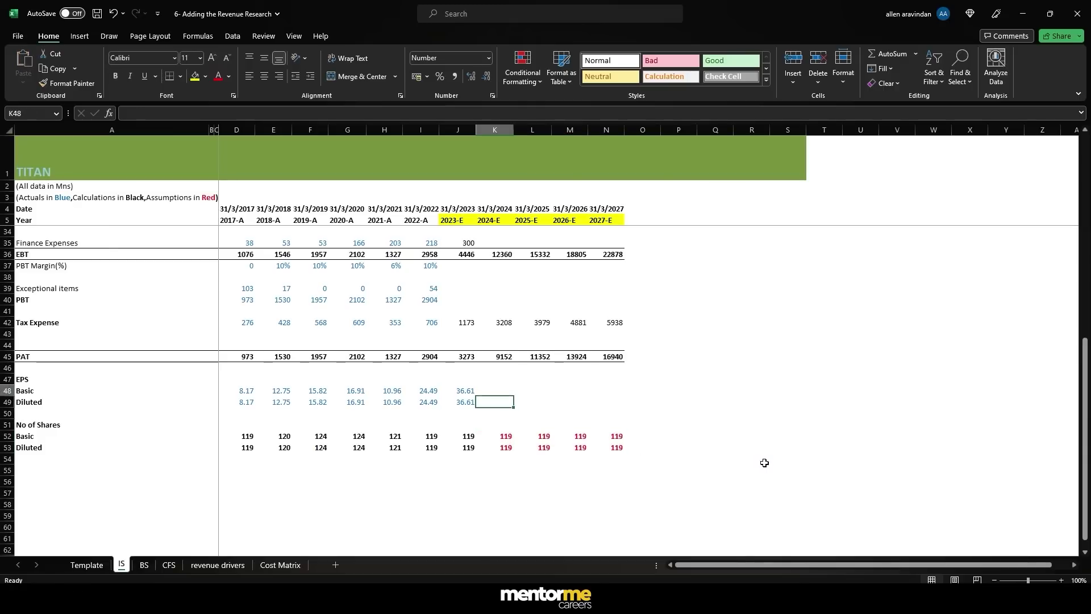
text(=)
key(Up)
key(Up)
key(Up)
text(/)
key(Down)
key(Down)
key(Down)
key(Down)
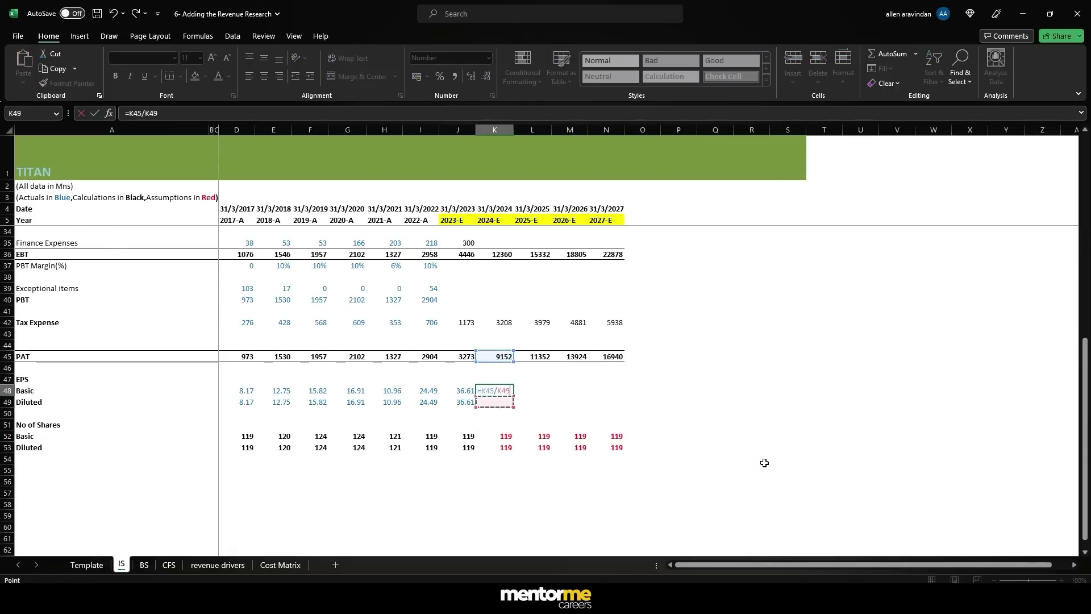
key(ctrl+Return)
- Try to copy the basic EPS formula from K48 into the diluted EPS cell K49
key(ctrl+c)
key(shift+Down)
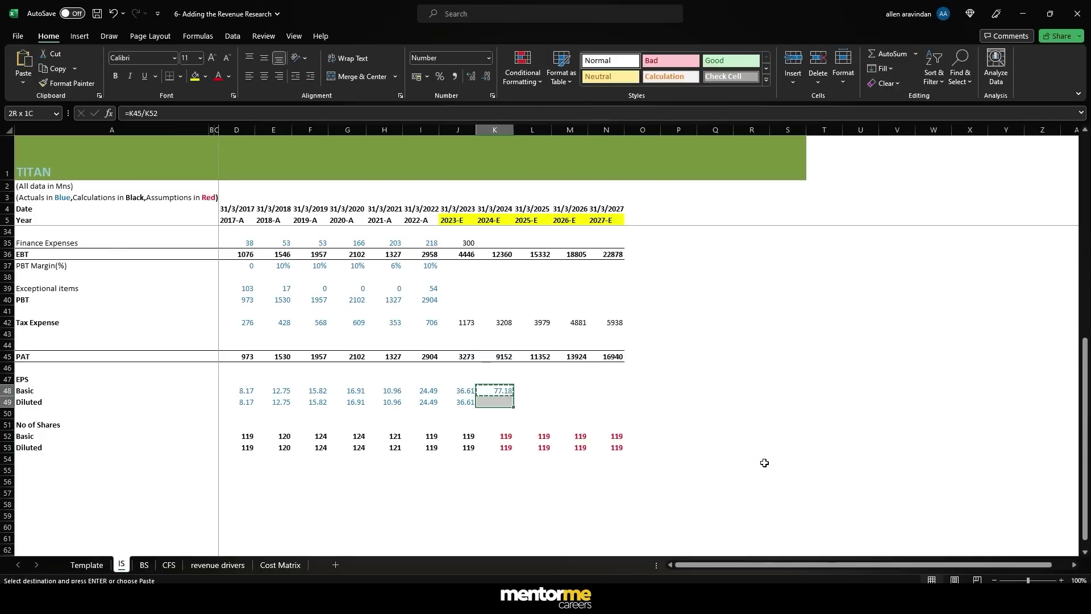
key(Return)
key(Down)
- Lock the PAT row in the K48 basic EPS formula so it reads =K$45/K52
key(Up)
key(F2)
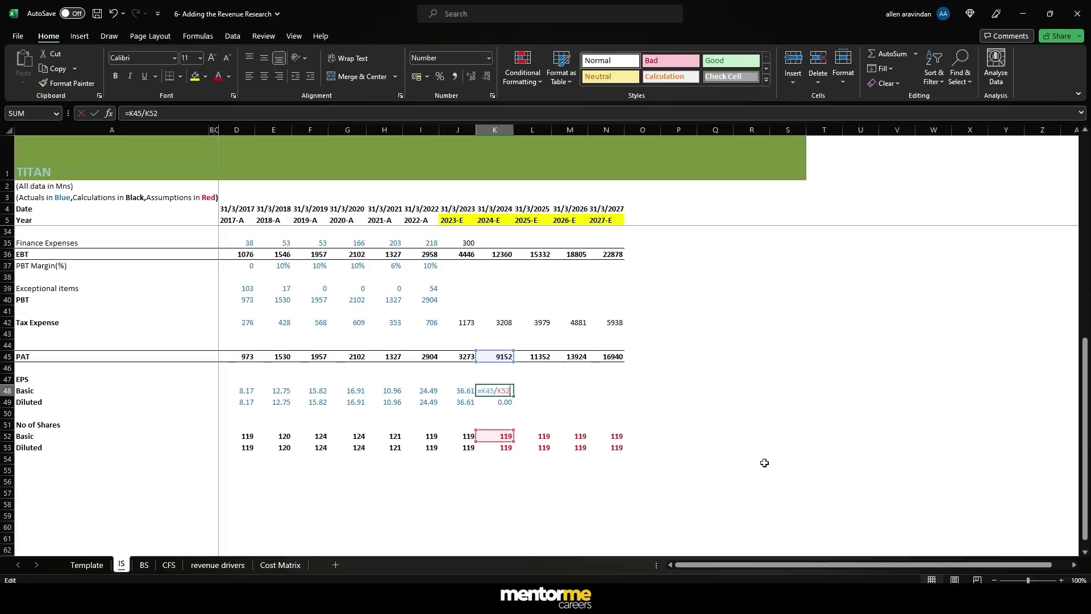
key(Left)
key(Left)
key(Left)
key(Left)
key(F4)
key(F4)
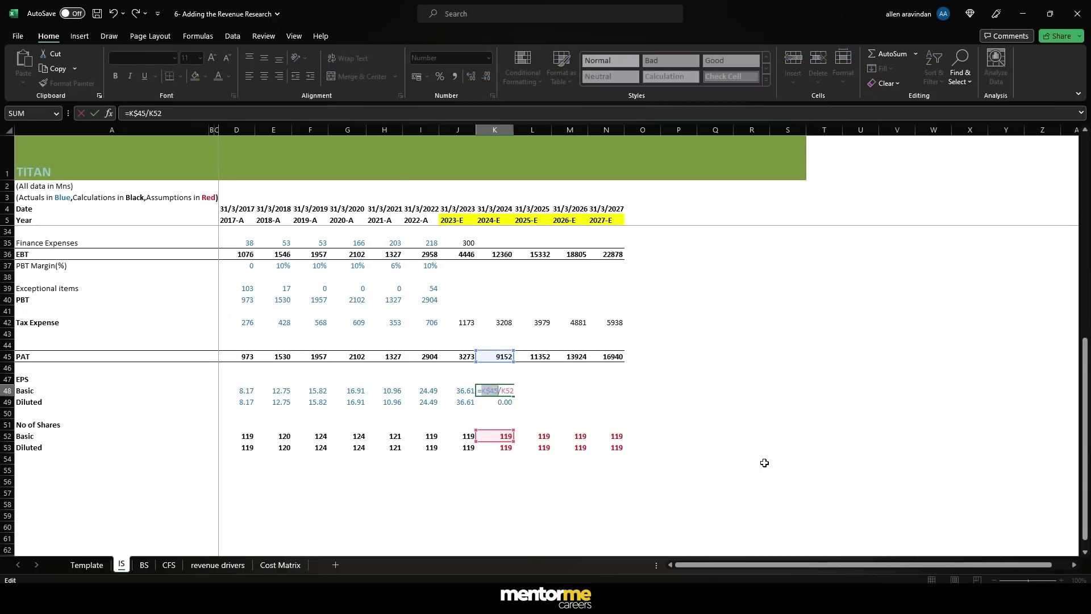
key(ctrl+Return)
- Copy the EPS formula from K48 down to diluted EPS in K49 and fill both rows across to 2027-E in L48:N49
key(ctrl+c)
key(shift+Down)
key(ctrl+v)
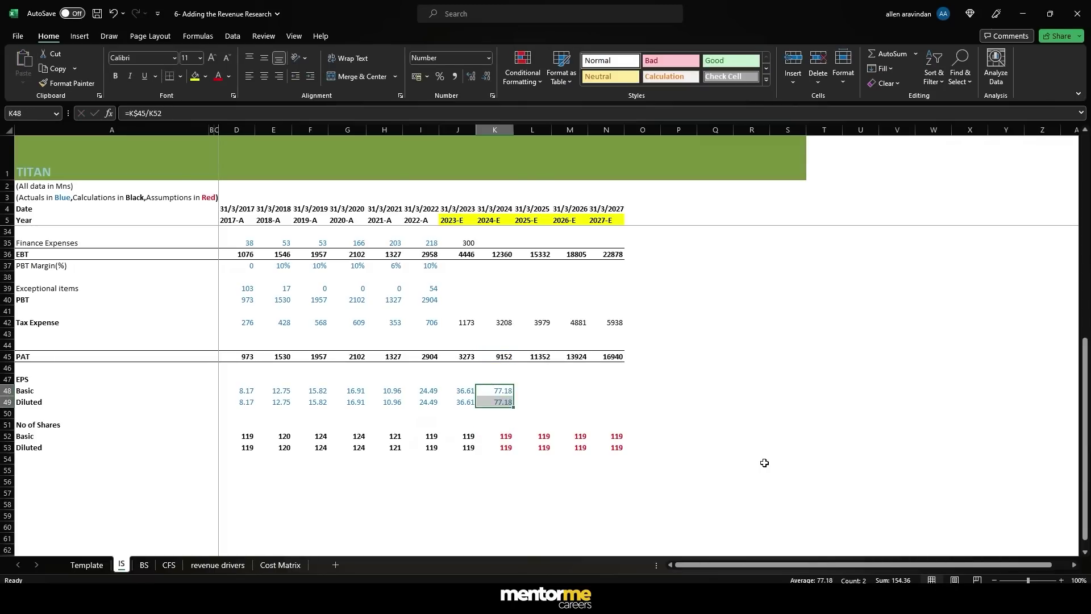
key(ctrl+c)
key(shift+Right)
key(shift+Right)
key(shift+Right)
key(ctrl+v)
click(764, 463)
click(502, 413)
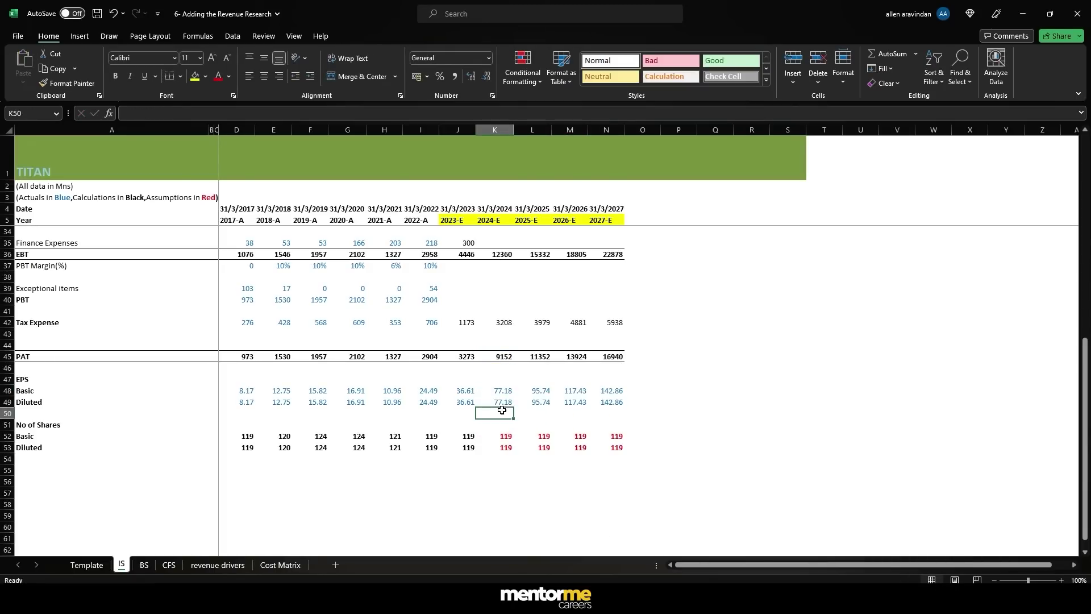
- Review the projected income statement from EPS up to total revenue, including the other income row from 2023-E to 2027-E
click(500, 390)
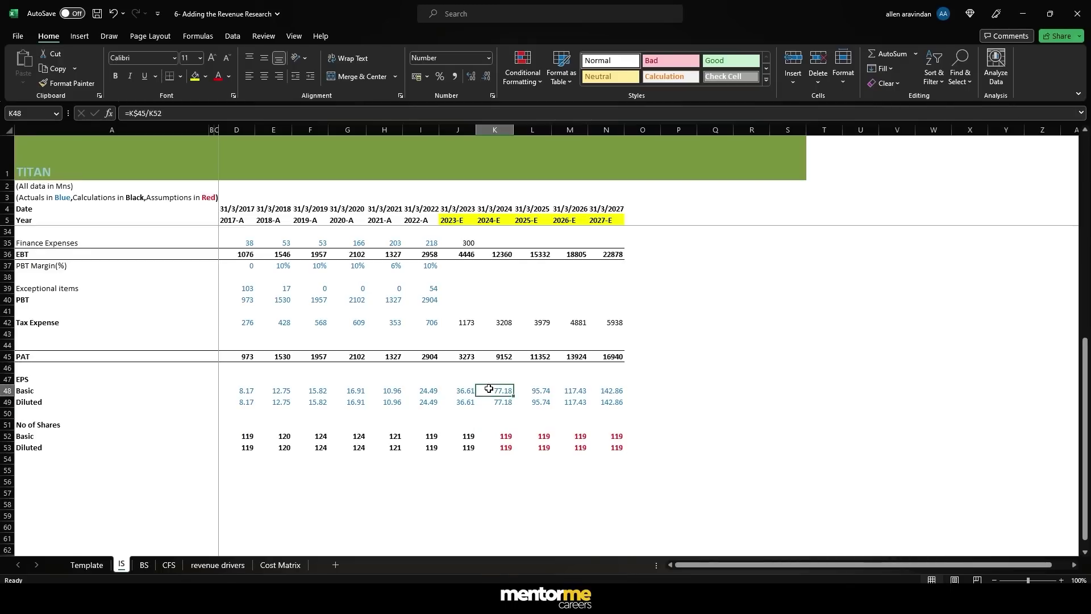
scroll(482, 316, up, 5)
click(491, 363)
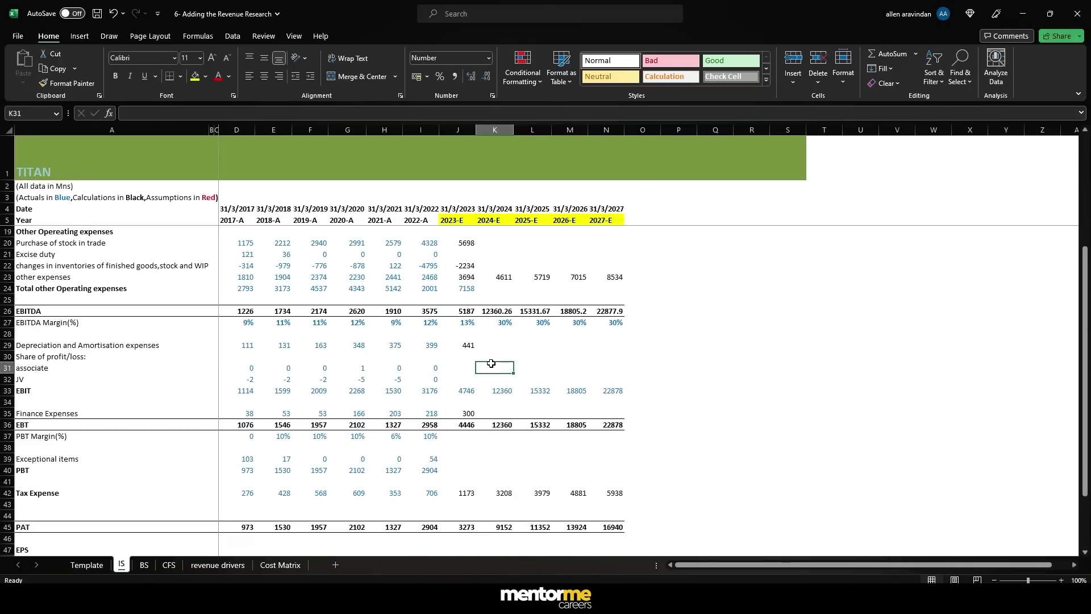
scroll(495, 424, down, 3)
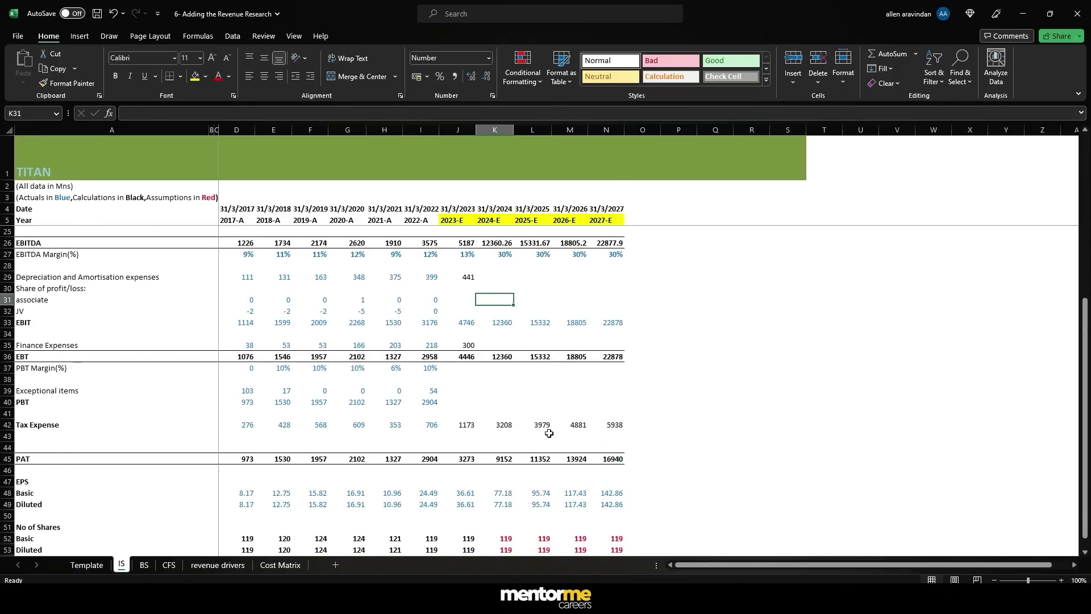
scroll(547, 431, up, 4)
scroll(546, 429, up, 2)
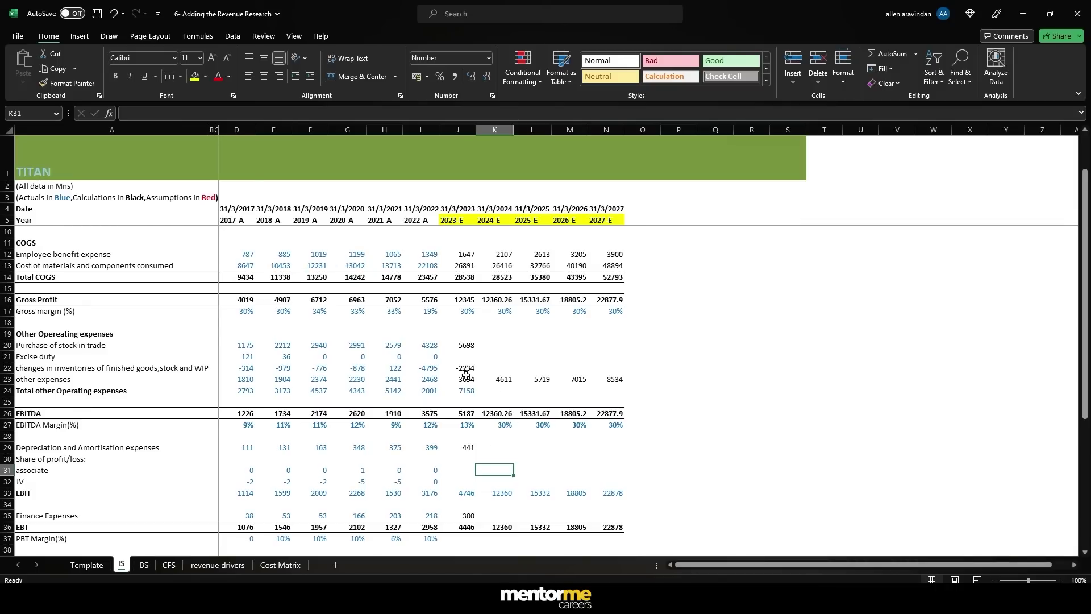
scroll(522, 396, down, 4)
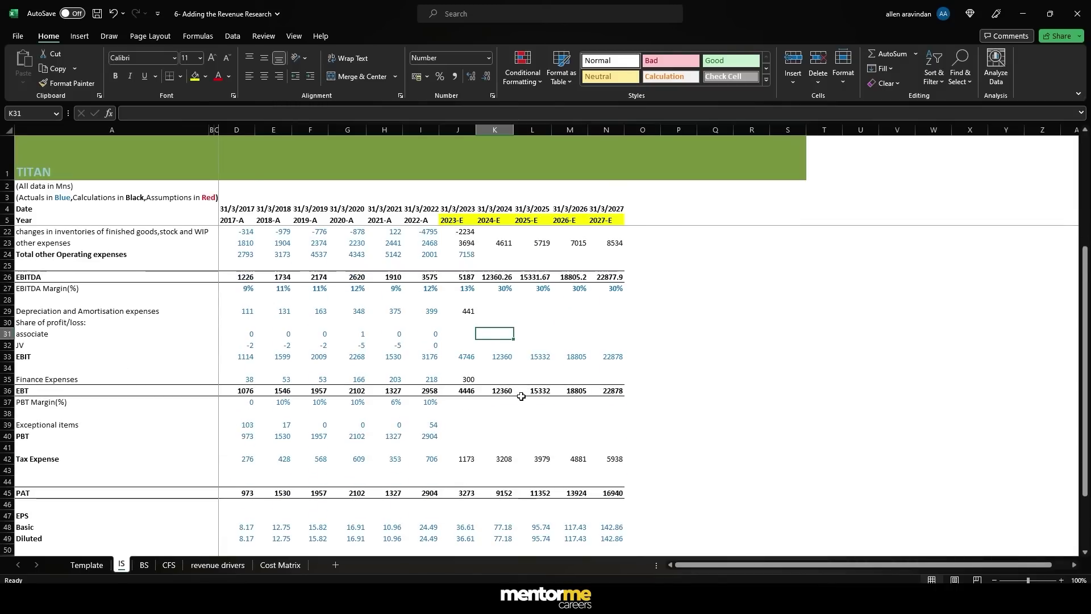
scroll(521, 396, down, 4)
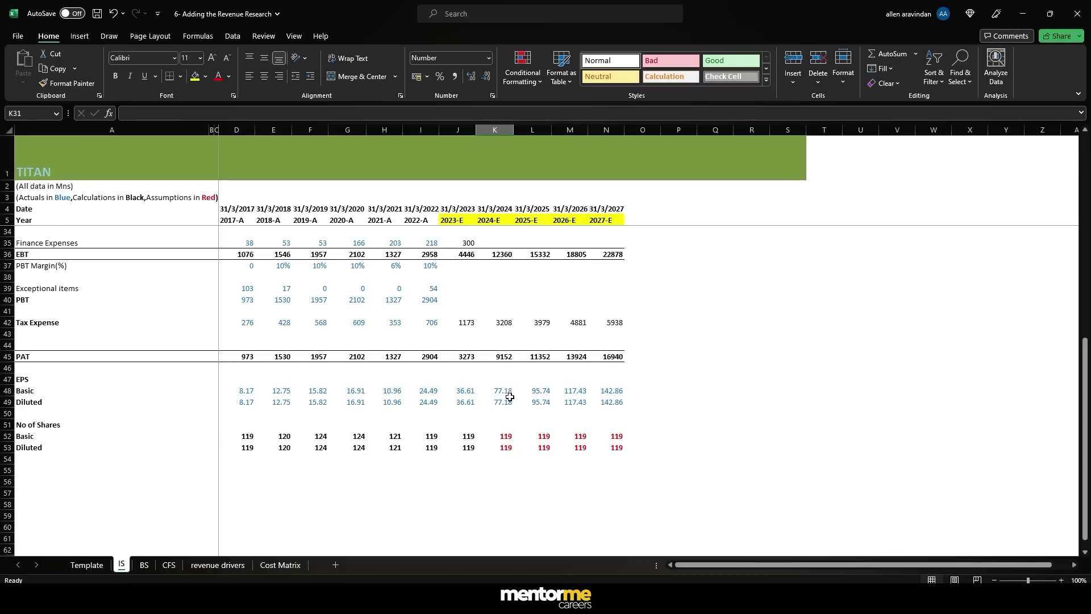
scroll(514, 415, up, 1)
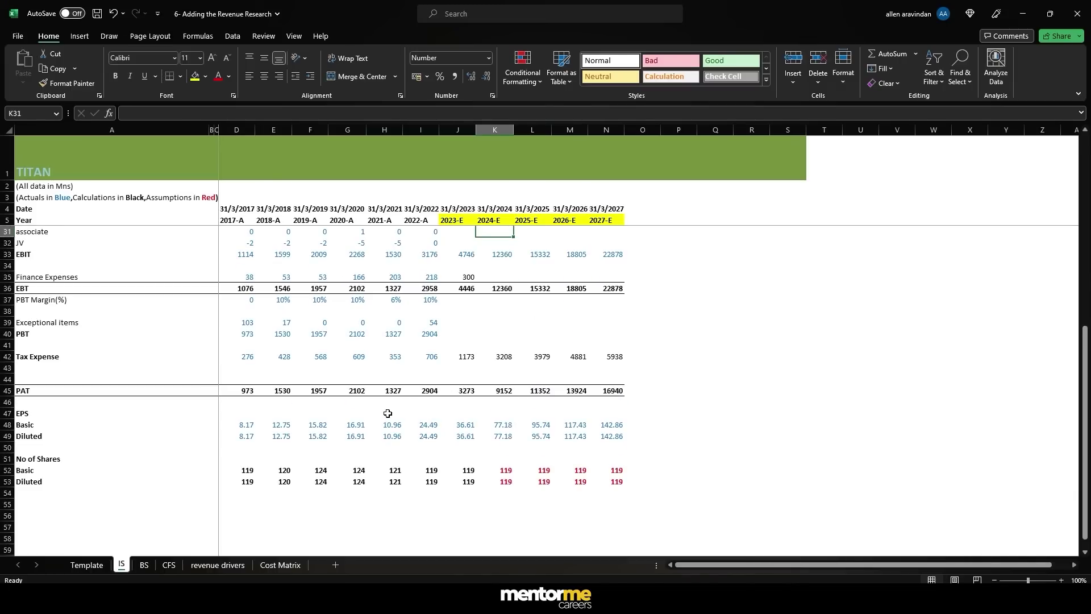
scroll(397, 415, up, 8)
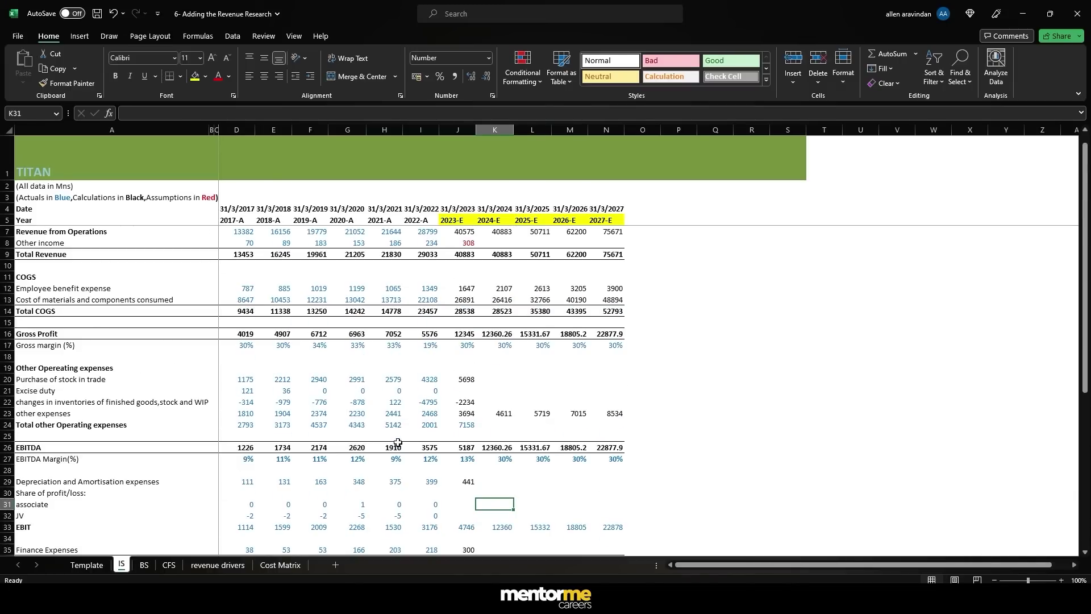
scroll(408, 454, up, 1)
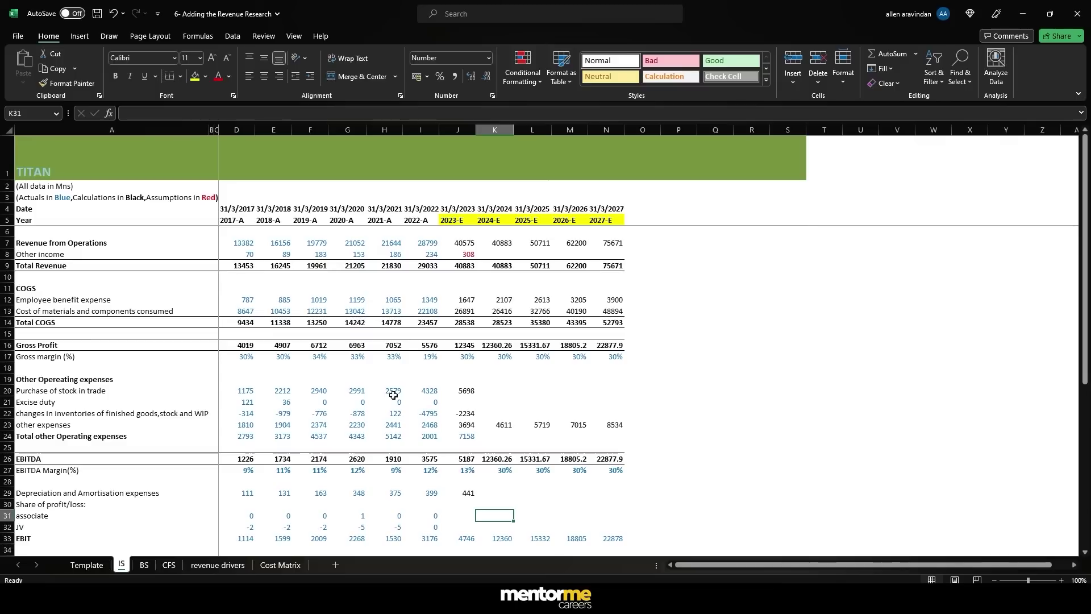
drag(465, 254, 616, 254)
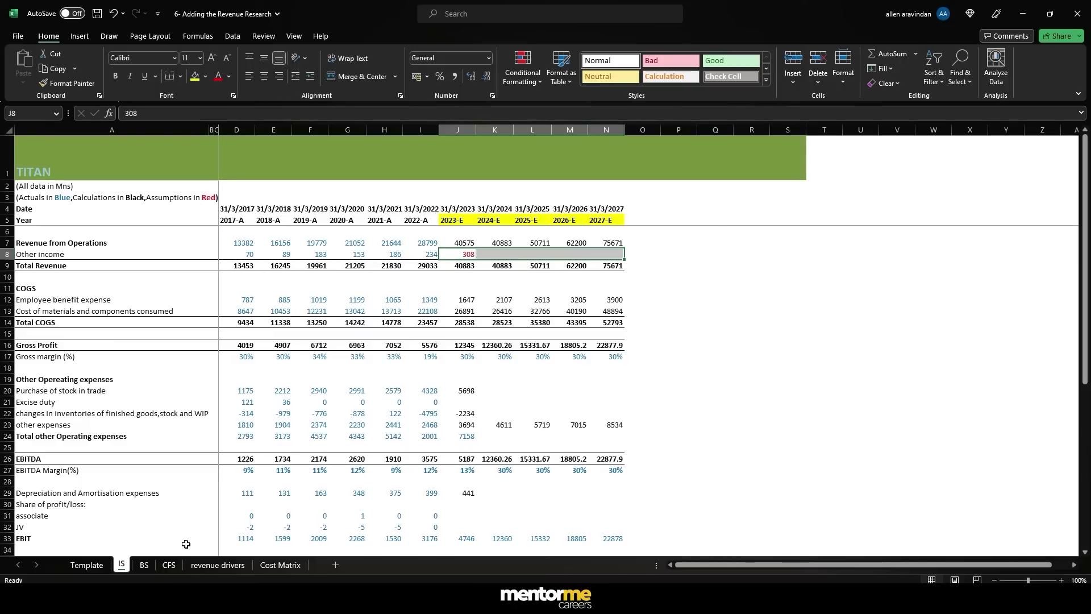
- Examine the BS sheet's trade receivables, inventories, equity, liabilities and the balance sheet ratios section
click(149, 568)
scroll(378, 441, down, 6)
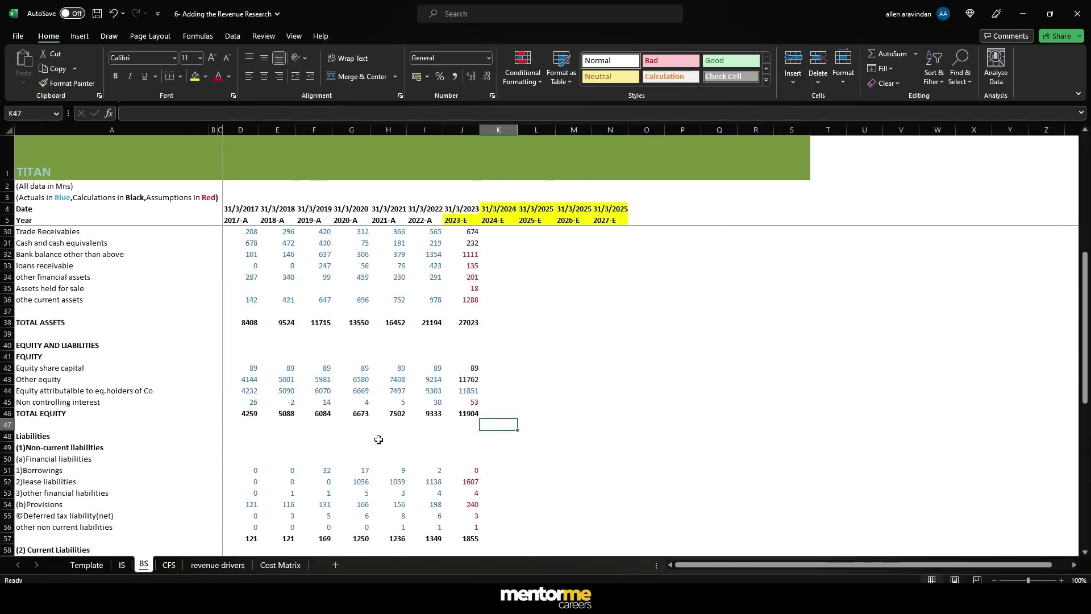
scroll(378, 441, down, 8)
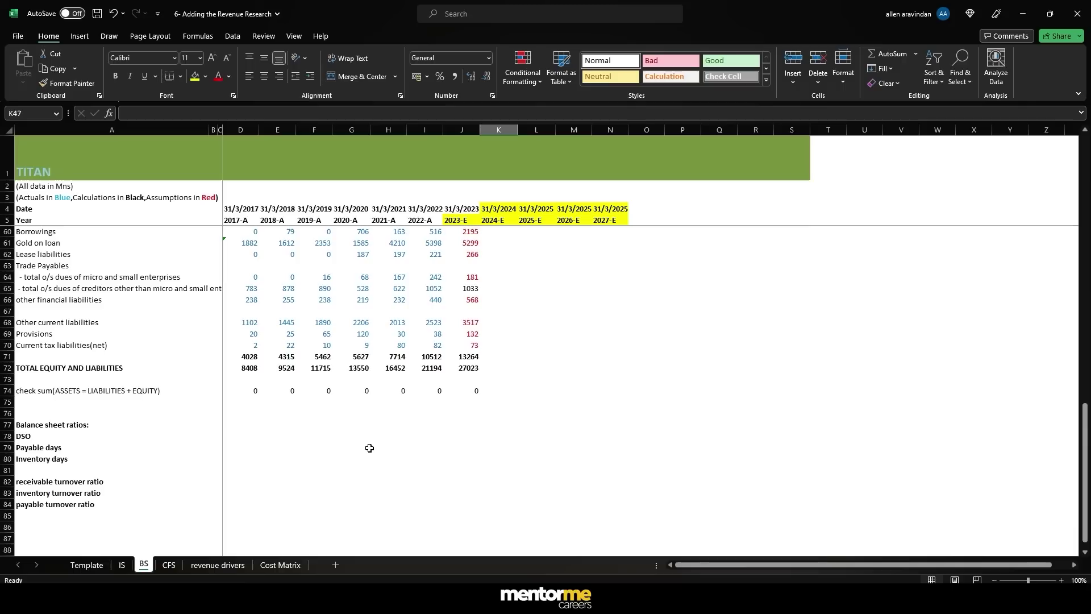
scroll(316, 398, up, 4)
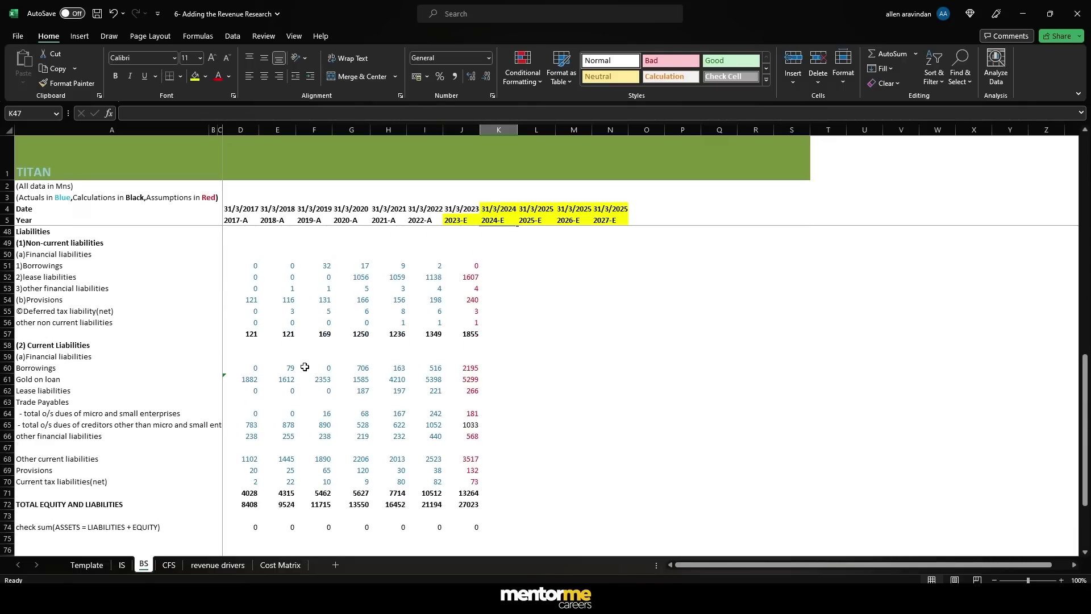
scroll(296, 370, up, 6)
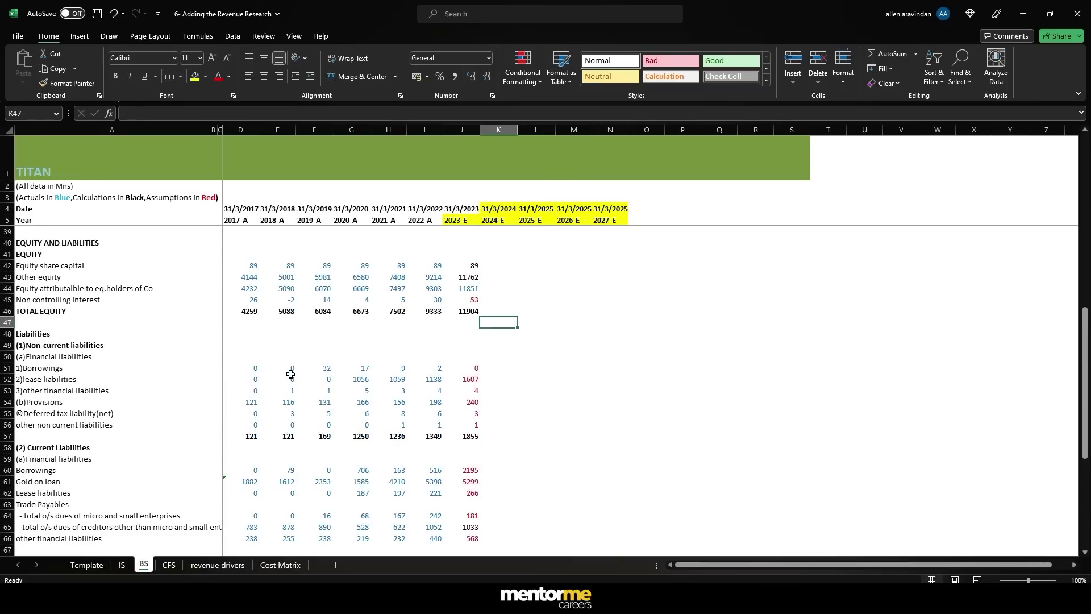
scroll(291, 374, up, 2)
drag(40, 301, 473, 295)
scroll(222, 325, up, 1)
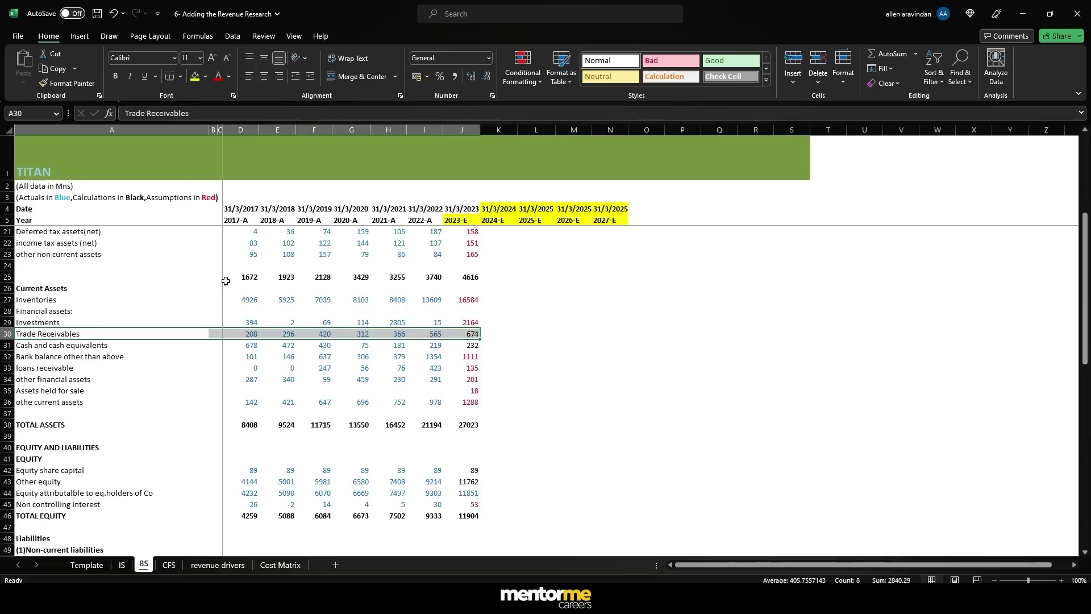
drag(242, 292, 467, 300)
scroll(389, 345, up, 5)
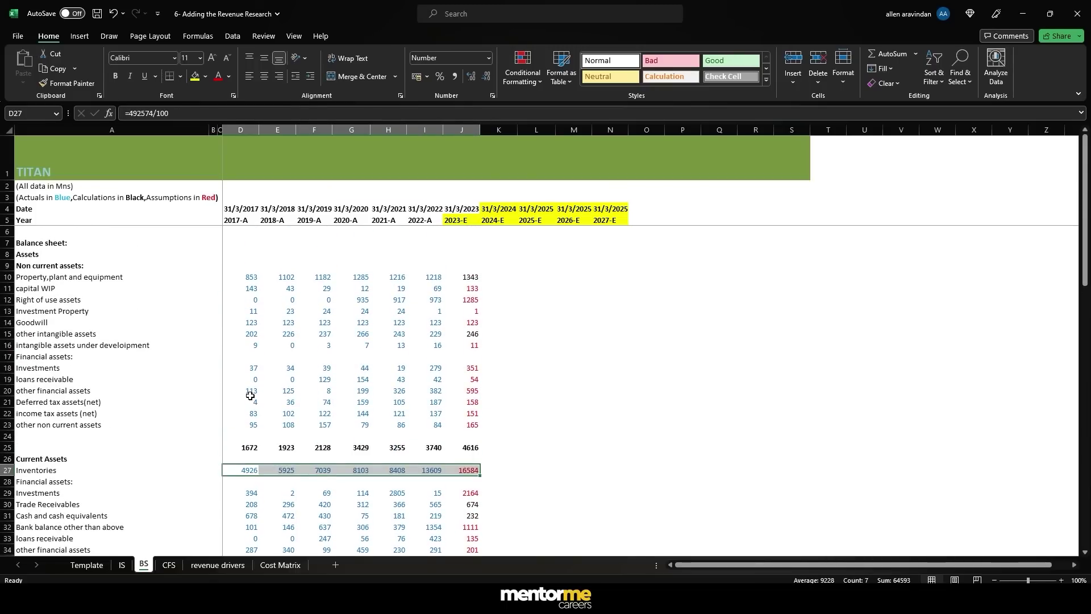
scroll(251, 396, down, 5)
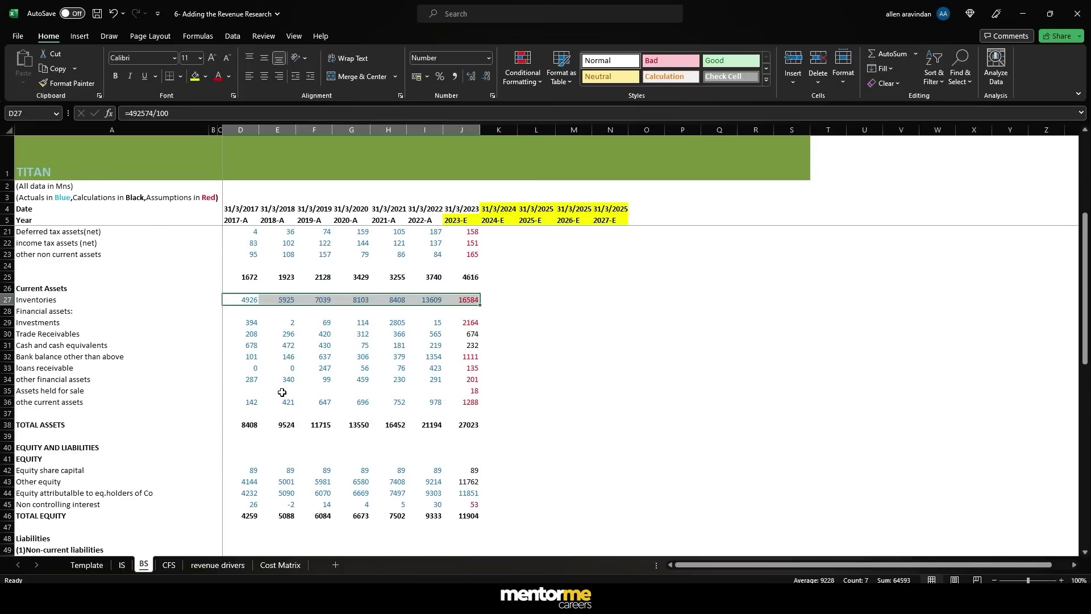
scroll(282, 392, down, 5)
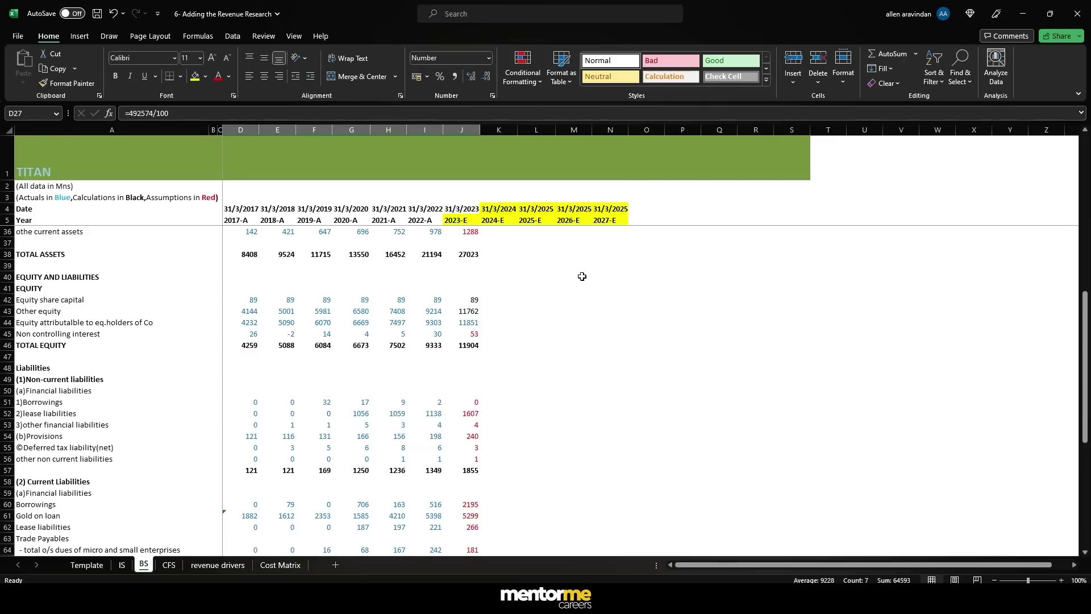
scroll(478, 296, down, 8)
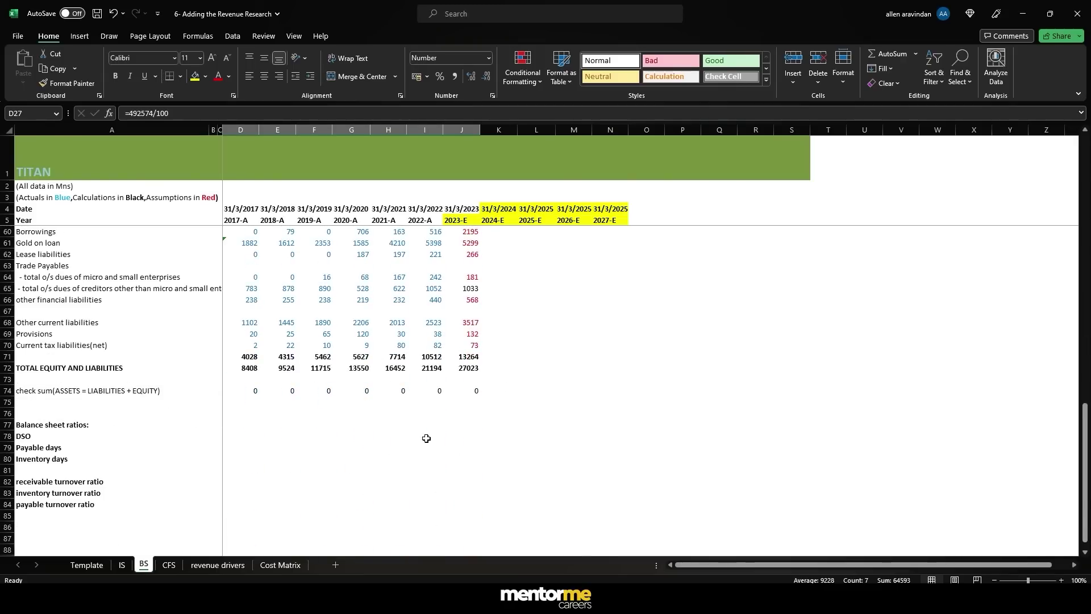
- On the IS sheet, calculate the 2024-E total revenue in K9 as =K7+K8, revenue from operations plus other income
key(ctrl+Page_Down)
key(ctrl+Page_Down)
key(ctrl+Page_Down)
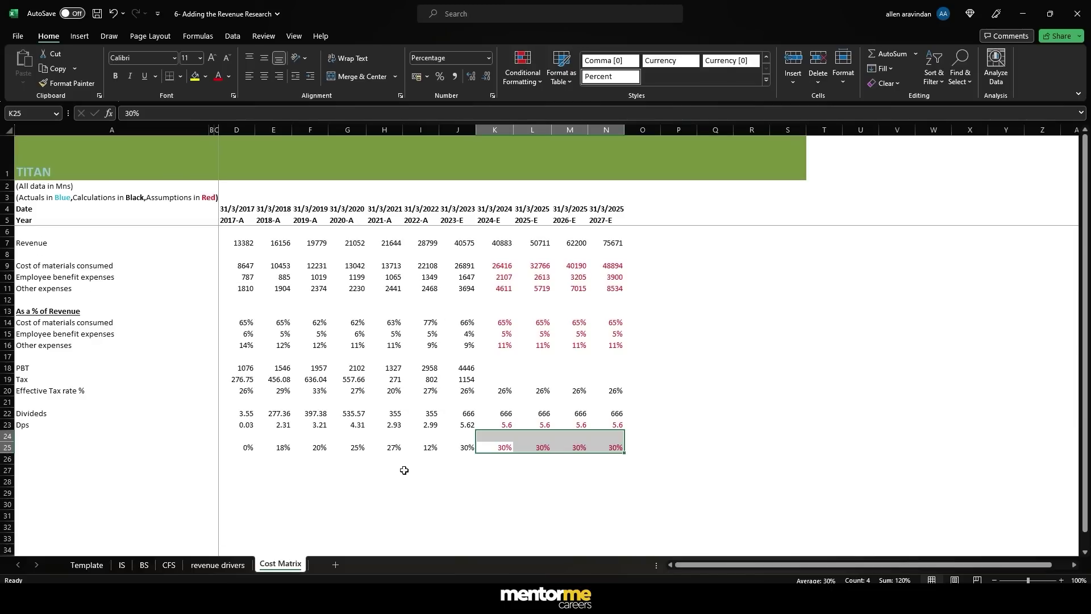
click(121, 564)
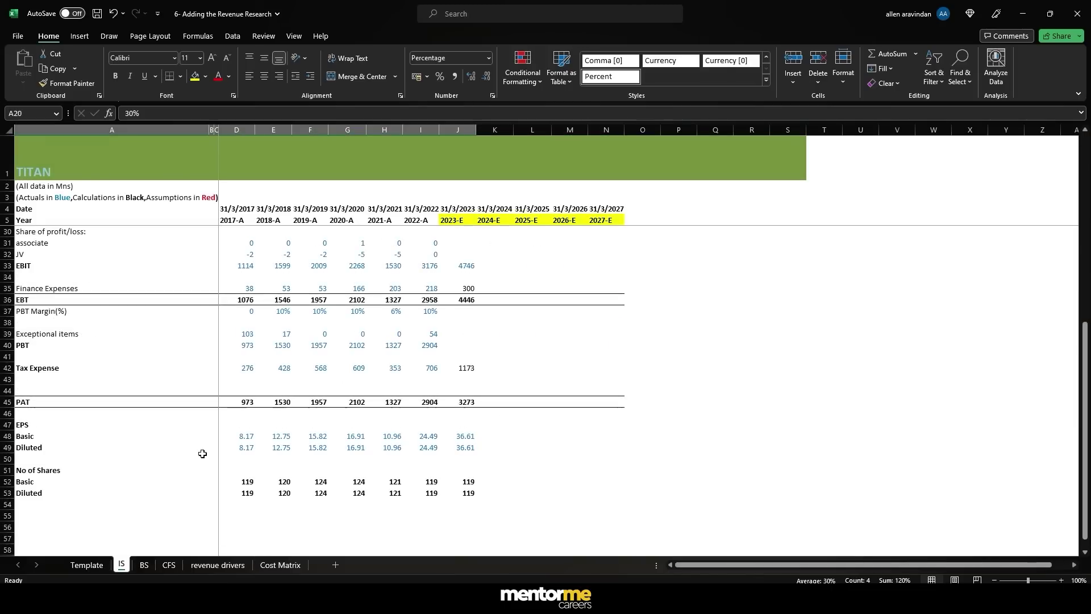
scroll(495, 282, up, 8)
click(500, 266)
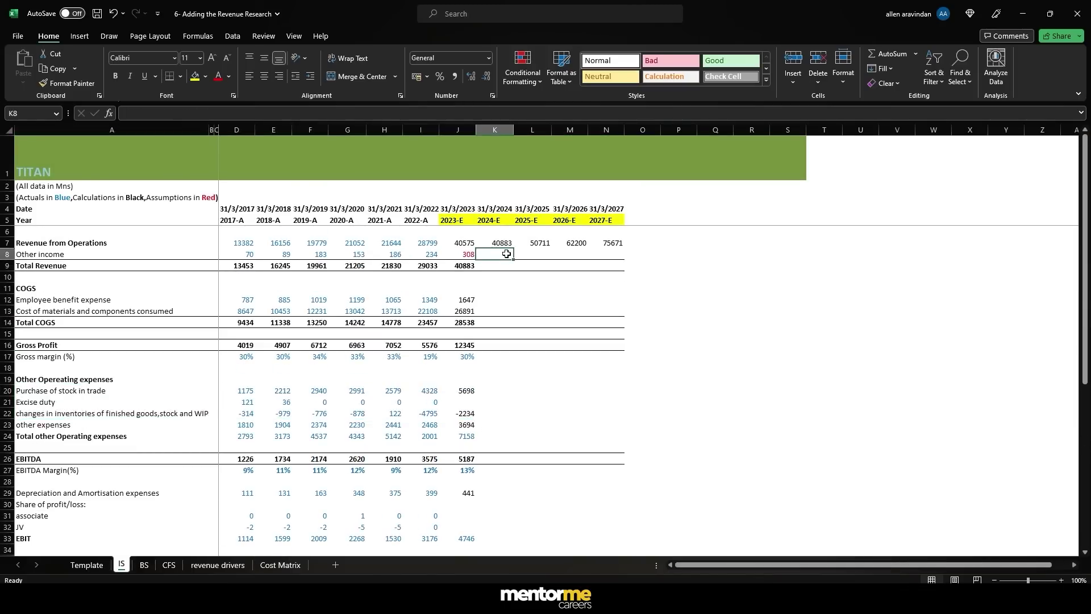
text(=)
key(Up)
key(Up)
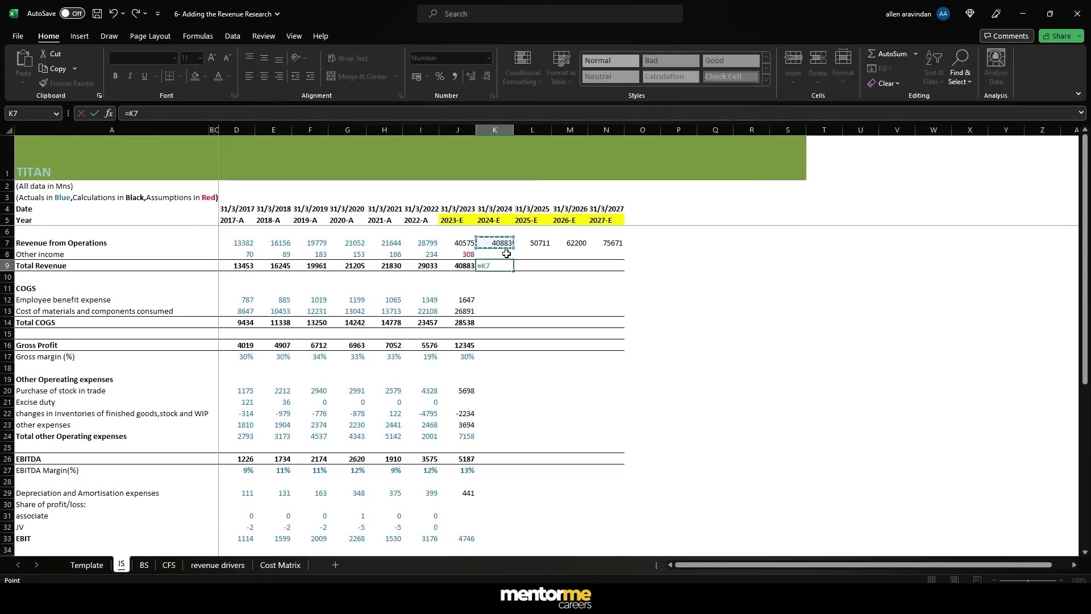
text(+)
click(507, 254)
key(Return)
key(Up)
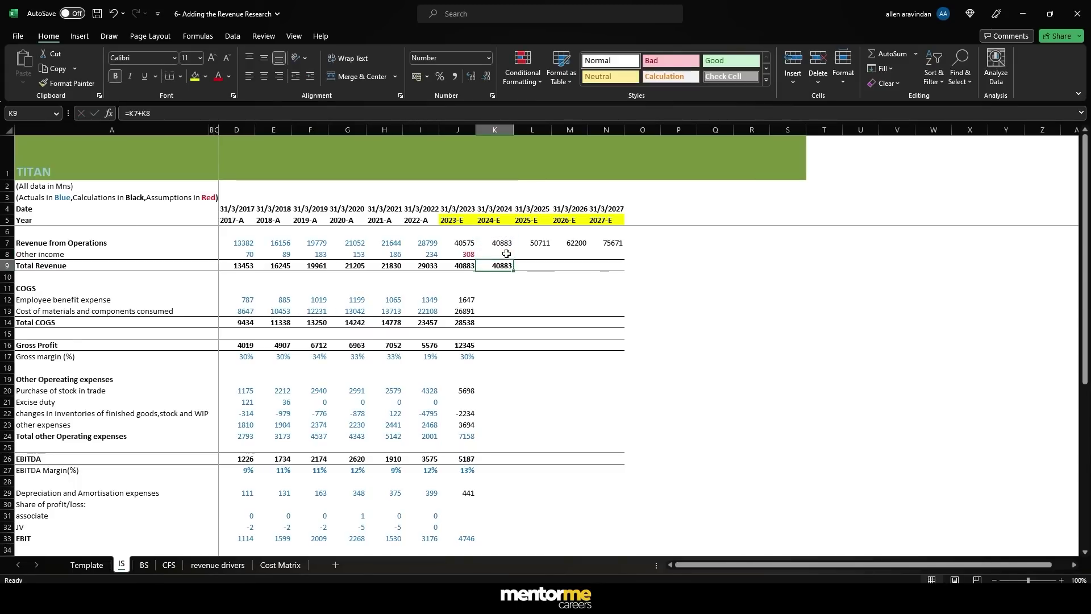
- Fill the total revenue formula from K9 across to 2027-E in L9:N9
key(ctrl+c)
key(shift+Right)
key(shift+Right)
key(shift+Right)
key(ctrl+v)
key(Escape)
key(Down)
key(Down)
key(Down)
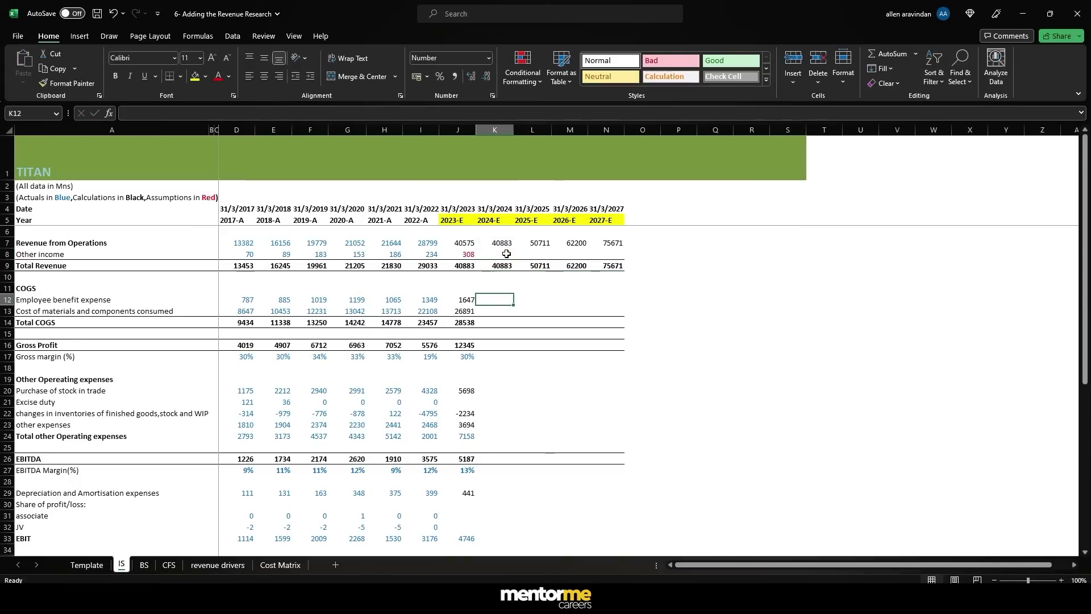
- Link the 2024-E employee benefit expense in K12 to 'Cost Matrix'!K10 and fill it across to 2027-E in N12
text(=)
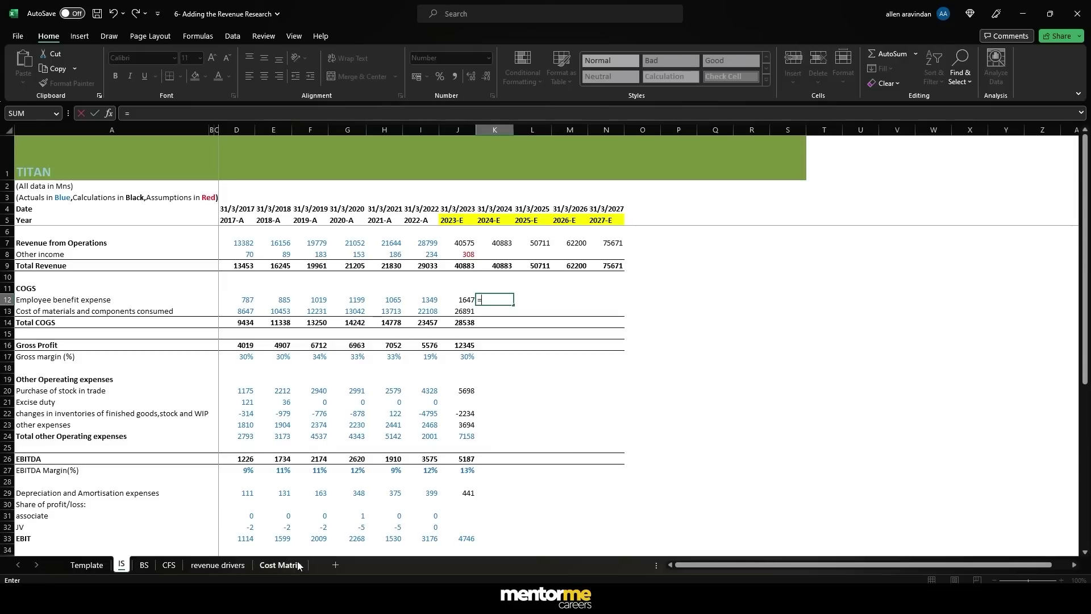
click(280, 565)
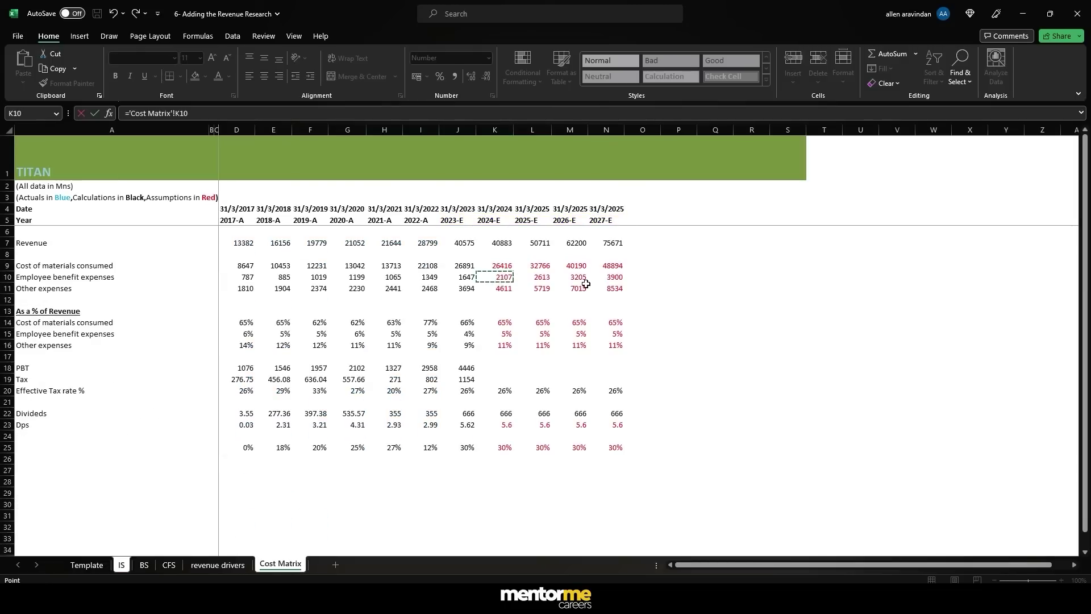
key(Return)
key(ctrl+c)
key(shift+Right)
key(shift+Right)
key(shift+Right)
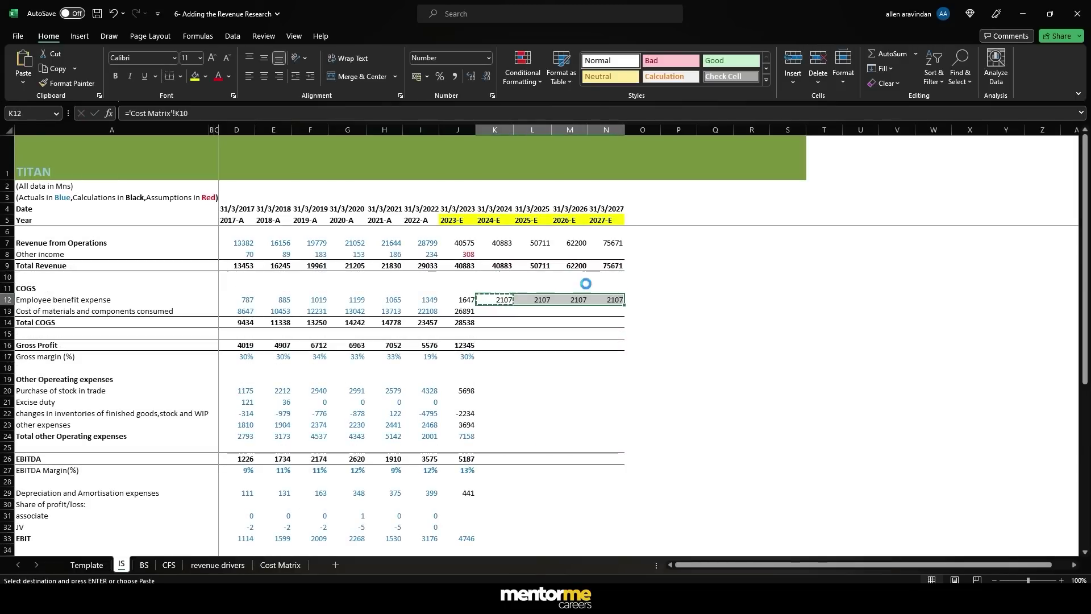
key(Return)
- Link the 2024-E cost of materials in K13 to 'Cost Matrix'!K9 and fill it across to 2027-E in N13
text(=)
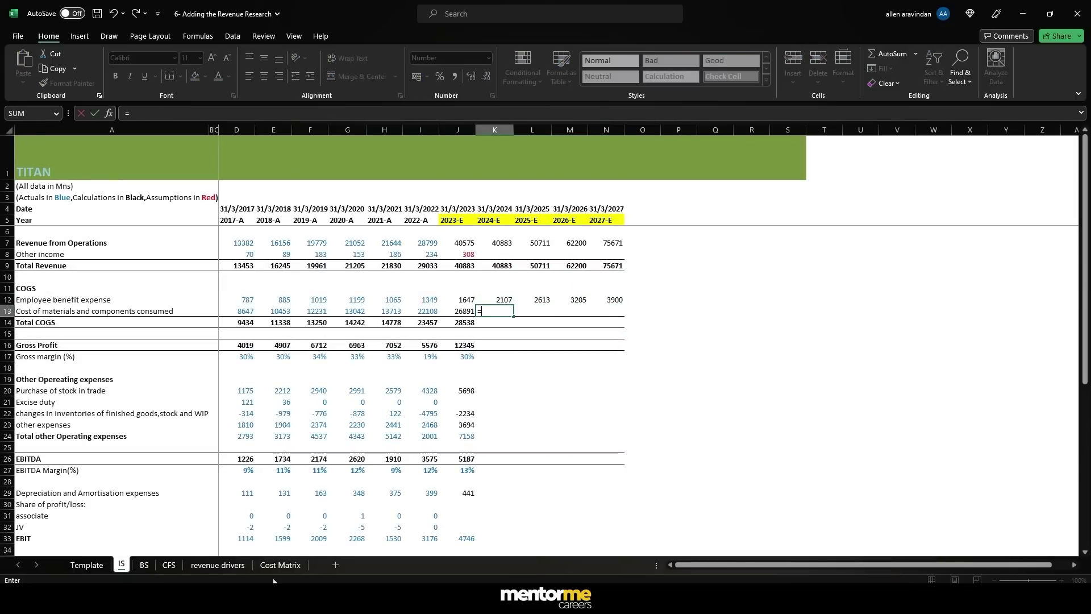
click(274, 565)
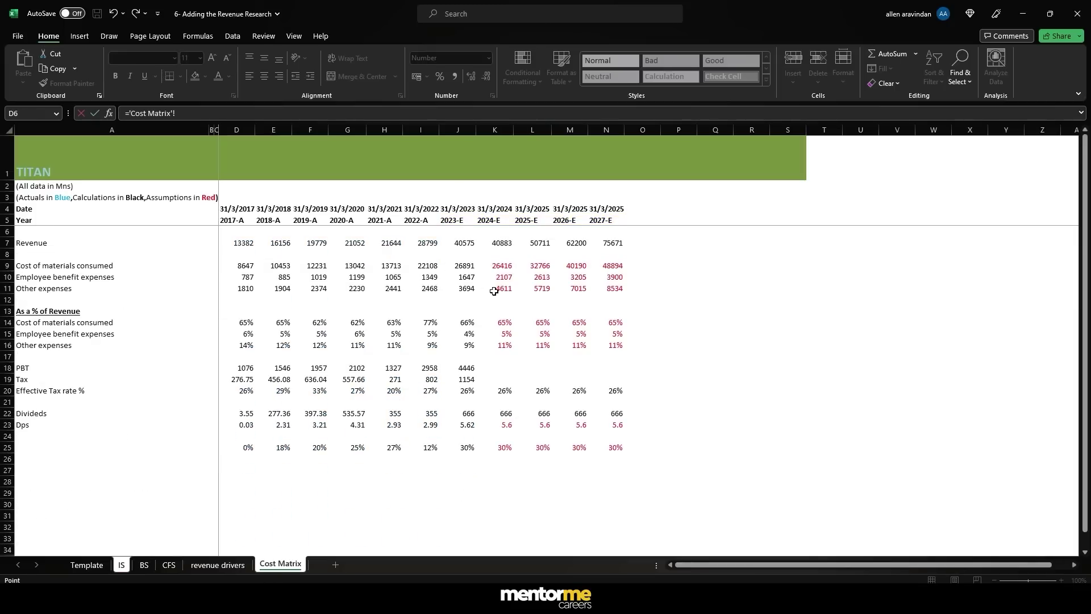
click(502, 266)
key(Return)
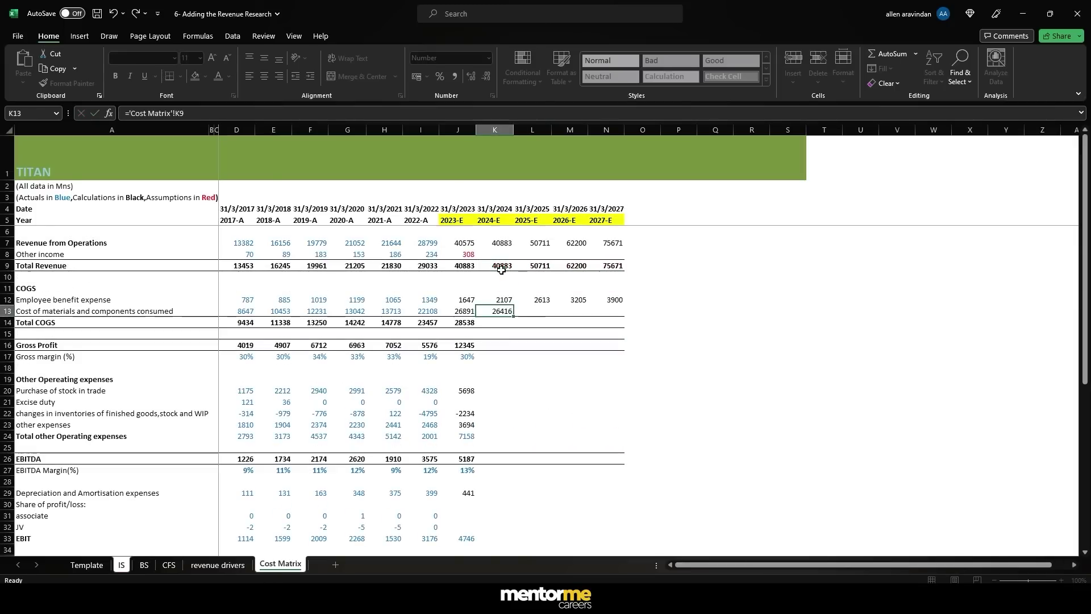
key(ctrl+c)
key(shift+Right)
key(shift+Right)
key(shift+Right)
key(Return)
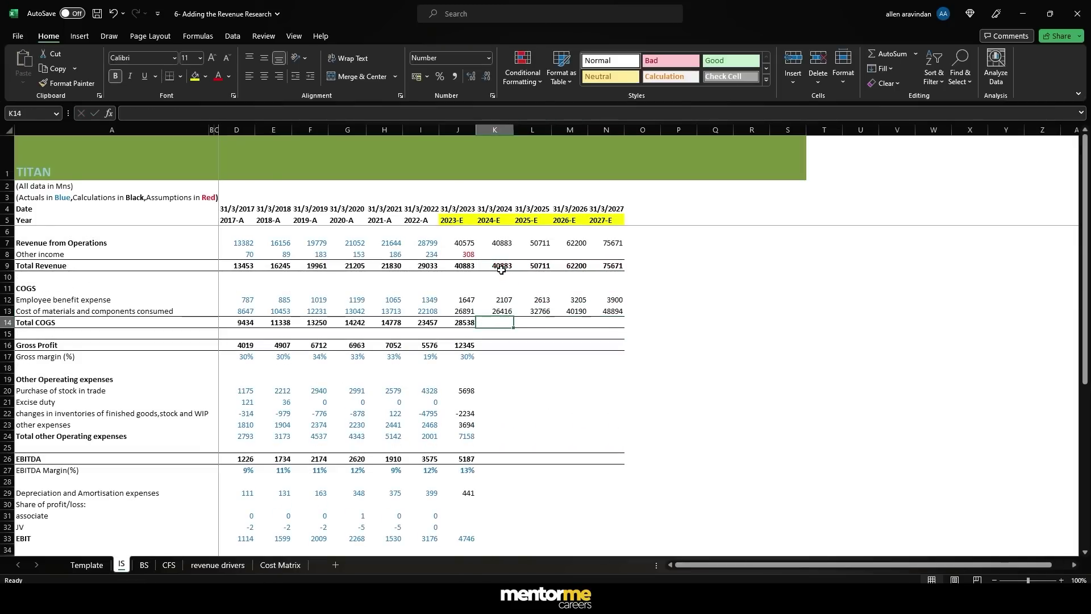
- Calculate the 2024-E total COGS in K14 as the sum of K12:K13 and fill the formula across to N14
text(=sum()
key(Up)
key(Up)
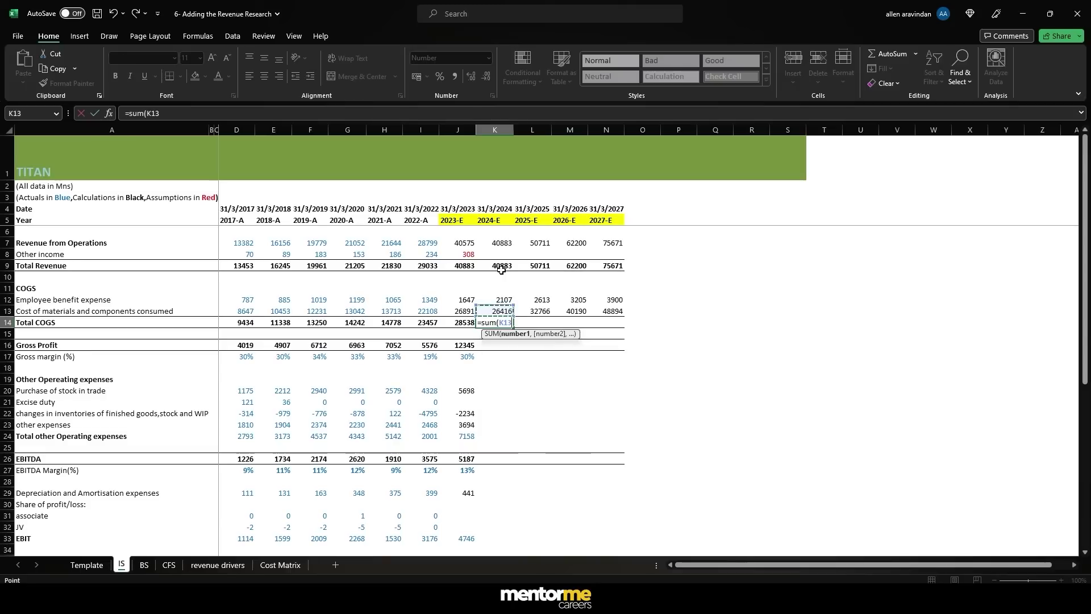
key(shift+Down)
key(Return)
key(Up)
key(ctrl+c)
key(shift+Right)
key(shift+Right)
key(shift+Right)
key(ctrl+v)
key(Escape)
- Copy the 2023-E gross profit formula from J16 across to 2027-E in K16:N16
key(Down)
key(Down)
key(Left)
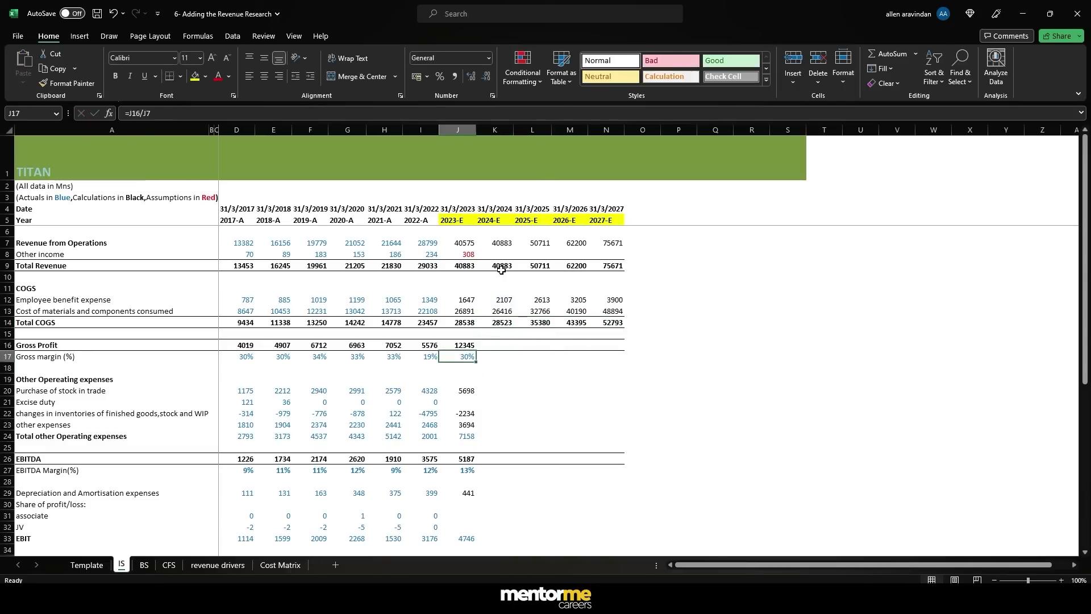
key(ctrl+c)
key(shift+Right)
key(shift+Right)
key(shift+Right)
key(shift+Right)
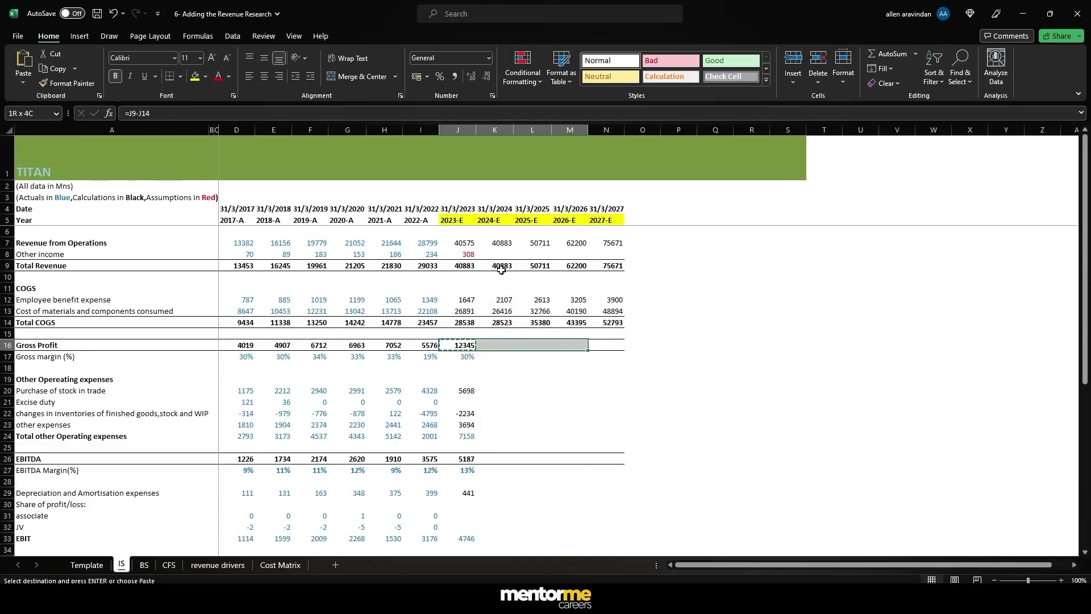
key(ctrl+v)
key(Escape)
- Copy the gross margin formula from J17 across to 2027-E in K17:N17 and check the references in K17
key(Down)
key(ctrl+c)
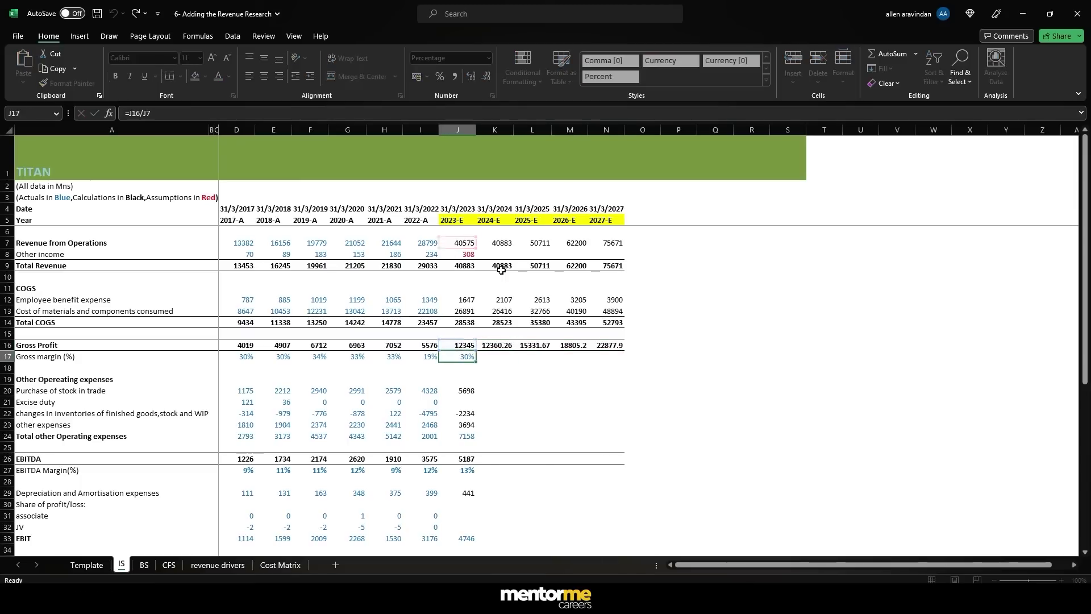
key(shift+Right)
key(shift+Right)
key(shift+Right)
key(shift+Right)
key(Return)
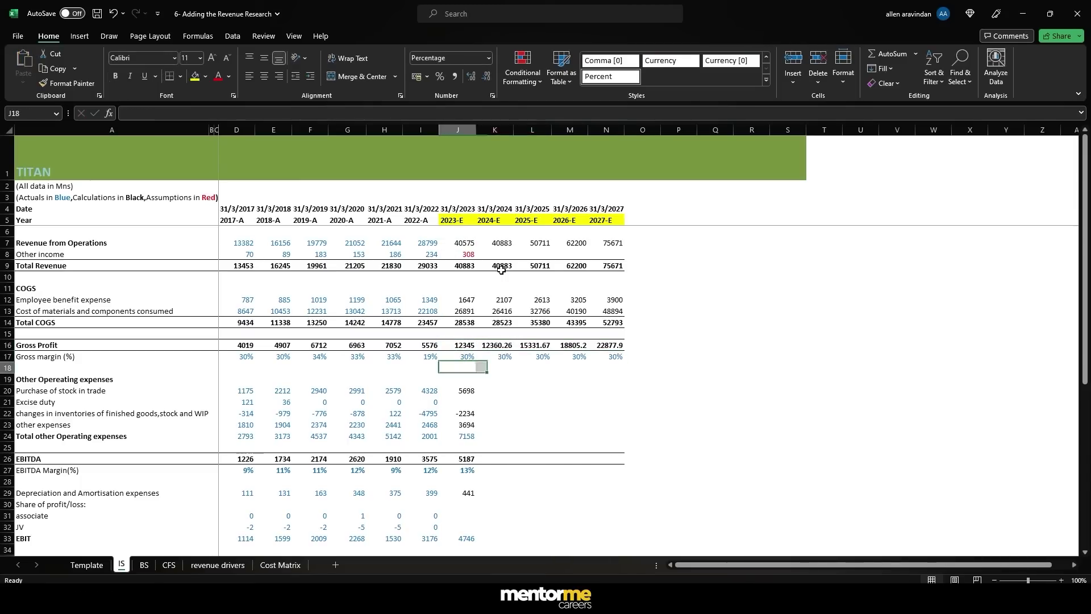
key(Down)
key(Right)
key(Up)
key(Left)
key(F2)
key(Escape)
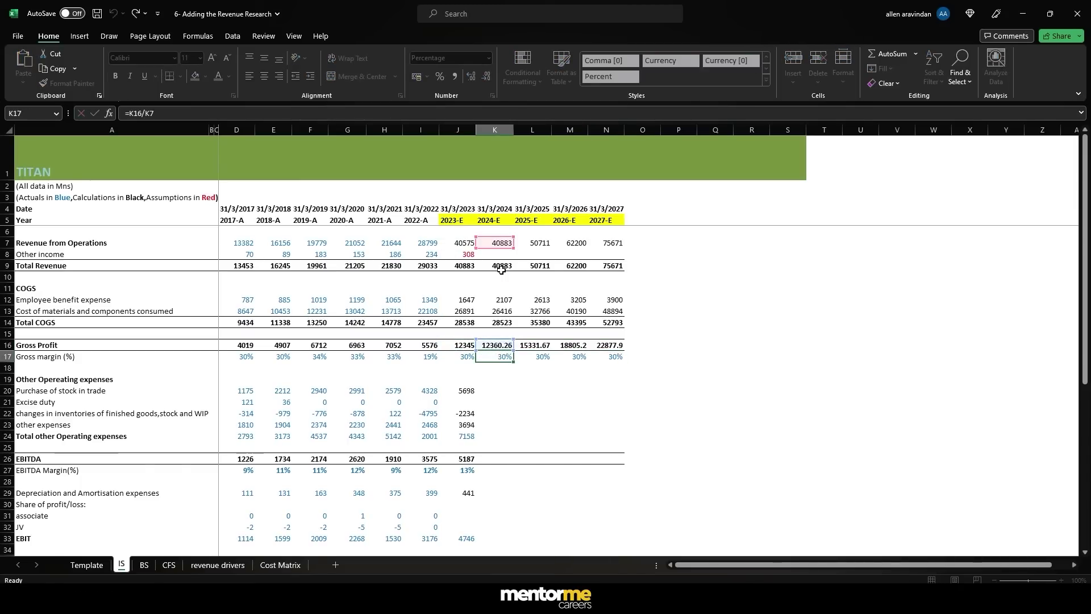
- Link the 2024-E other expenses in K23 to 'Cost Matrix'!K11
key(Down)
key(Down)
key(Down)
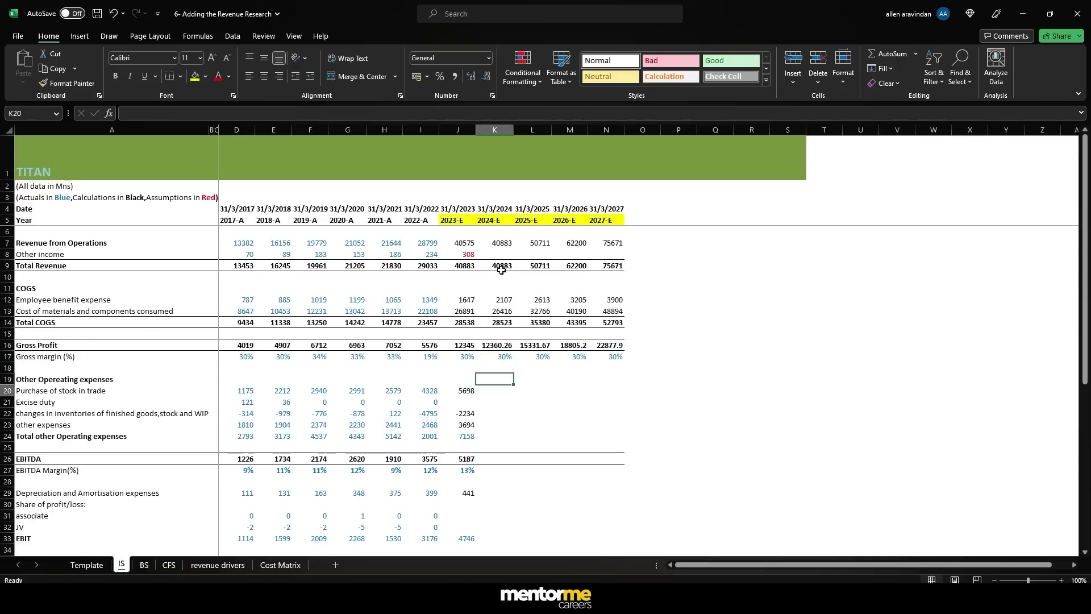
key(Down)
key(Down)
key(Down)
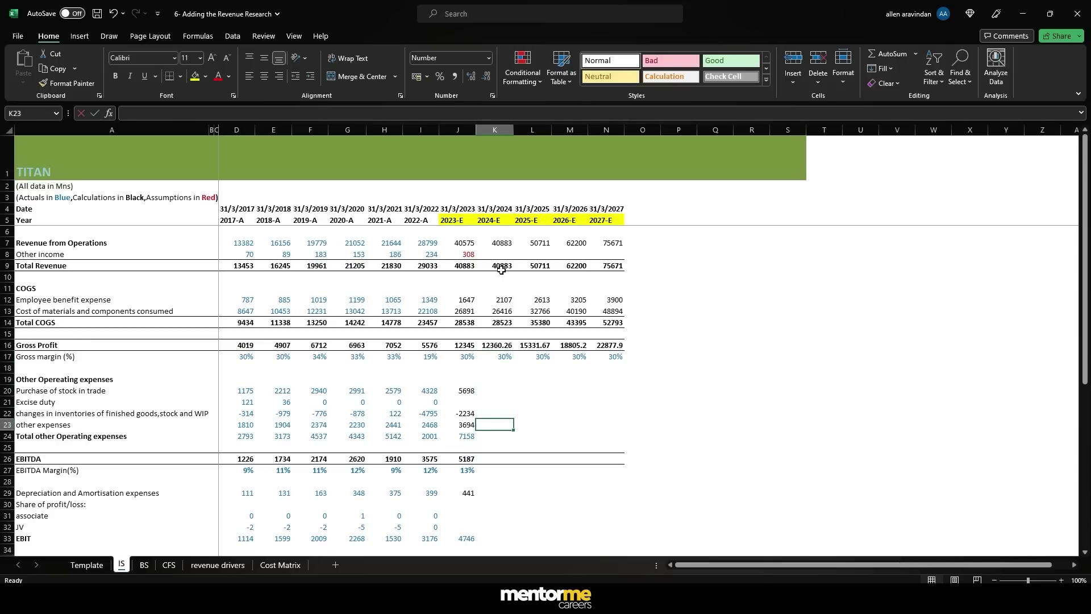
text(=)
click(280, 565)
click(503, 289)
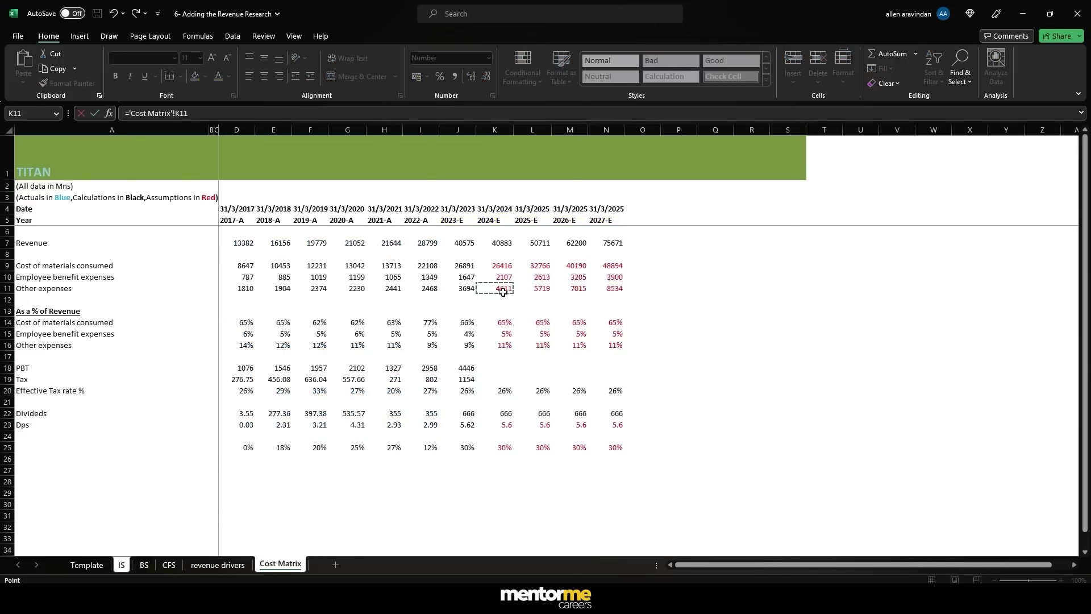
key(Return)
- Fill the other expenses link from K23 across to 2027-E in L23:N23
key(Up)
key(ctrl+c)
key(shift+Right)
key(shift+Right)
key(shift+Right)
key(ctrl+v)
- Copy the 2023-E EBITDA formula from J26 across to 2027-E in K26:N26
key(Down)
key(Down)
key(Down)
key(Left)
key(ctrl+c)
key(Right)
key(shift+Right)
key(shift+Right)
key(shift+Right)
key(ctrl+v)
key(Escape)
- Copy the EBITDA margin formula from J27 across to 2027-E in K27:N27 and check the references in K27
key(Left)
key(Right)
key(Down)
key(Left)
key(shift+Right)
key(shift+Right)
key(shift+Right)
key(shift+Right)
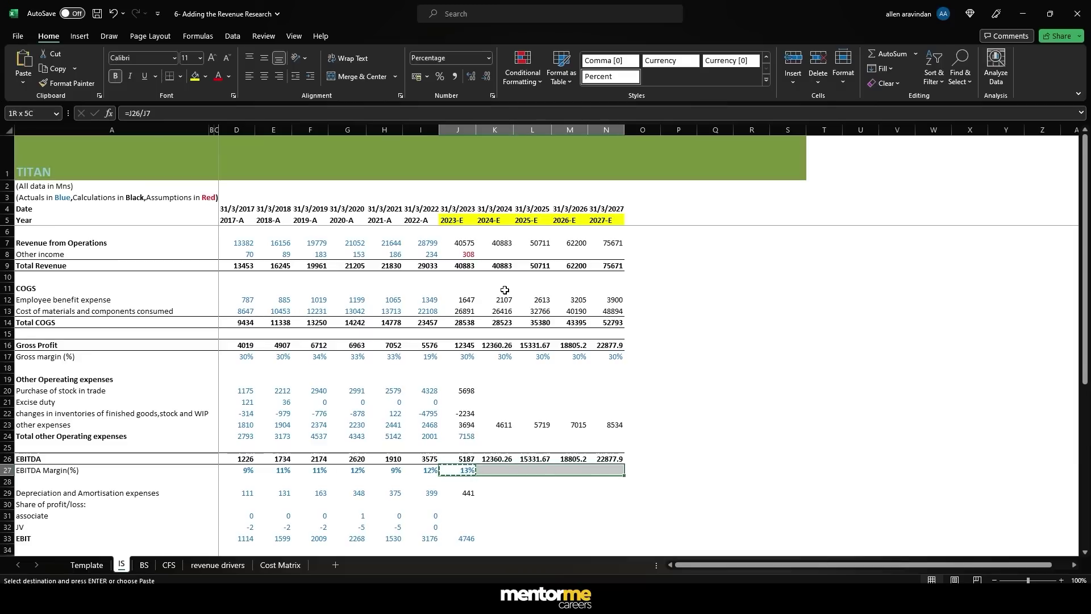
key(ctrl+r)
key(Right)
key(F2)
key(Escape)
- Examine the projected-year cells from depreciation and amortisation down to finance expenses
scroll(483, 301, down, 3)
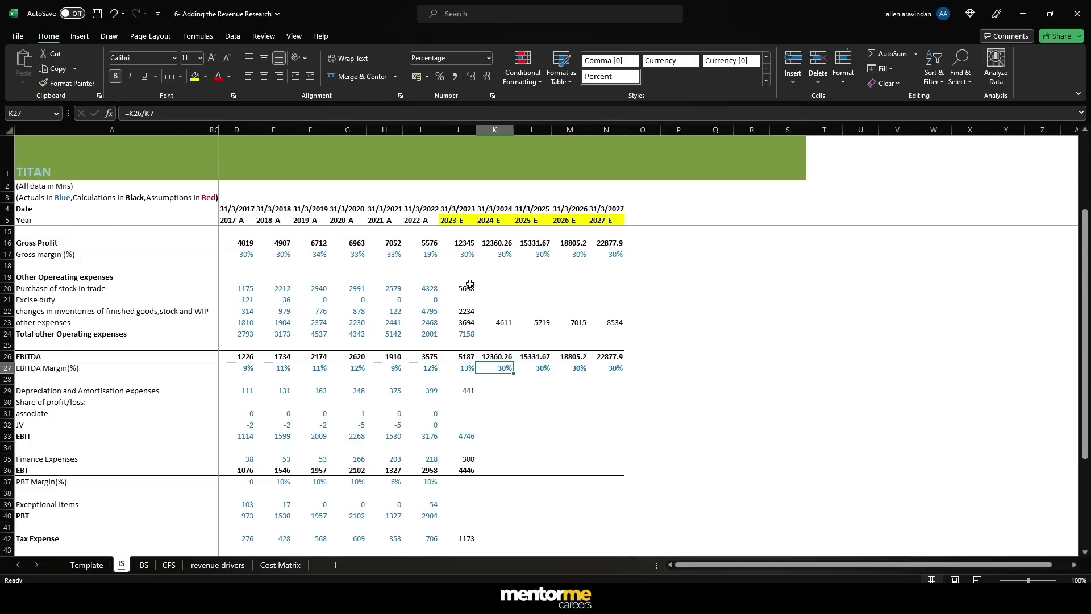
key(Down)
key(Down)
key(Left)
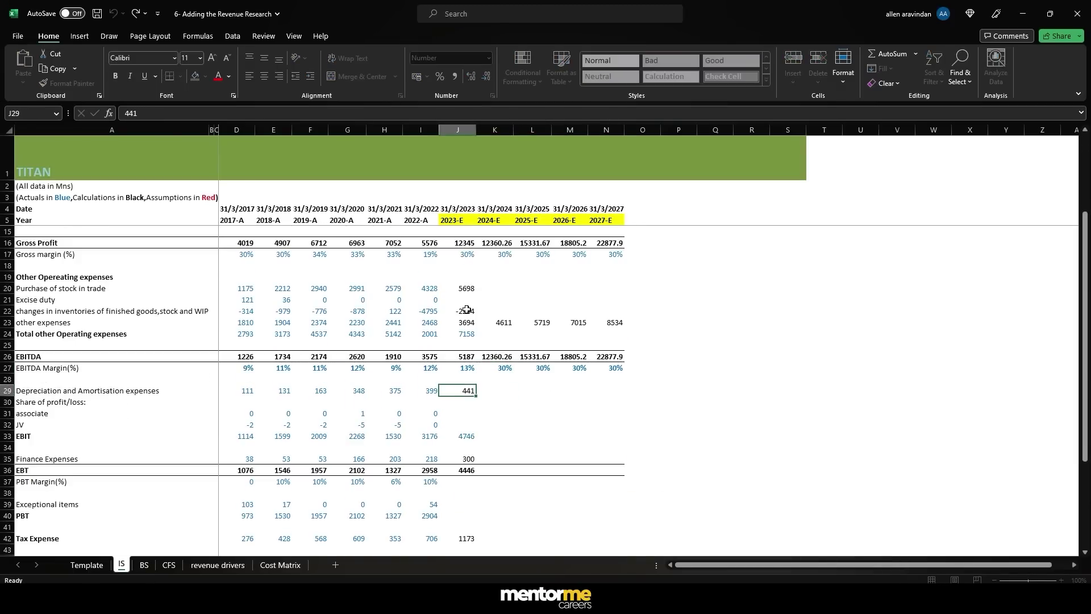
key(Right)
key(Right)
key(Down)
key(Down)
key(Down)
key(Down)
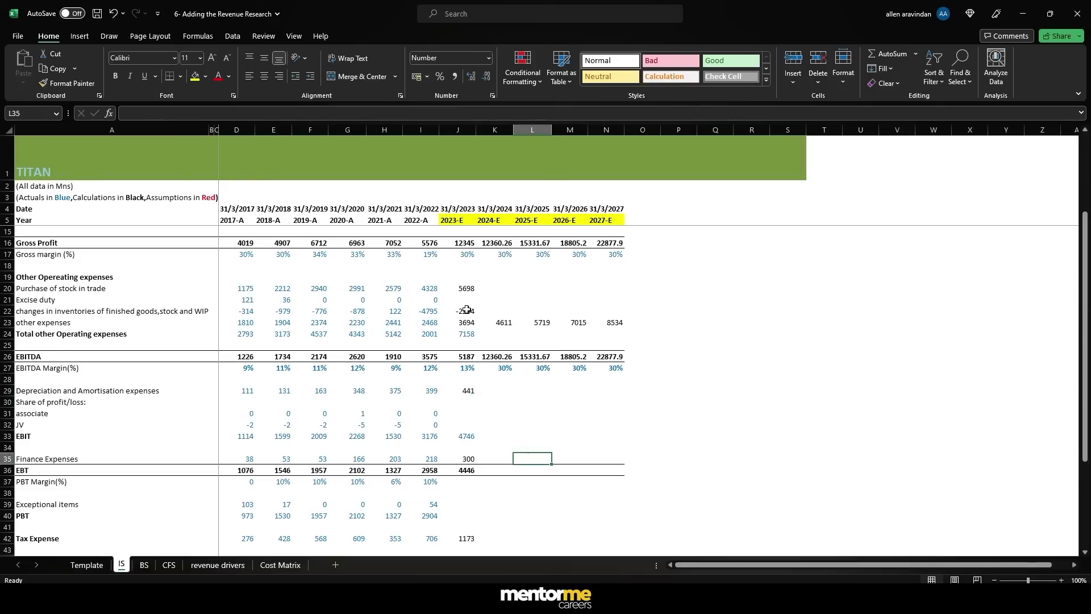
- Calculate the 2024-E EBIT in K33 as =K26-K29, EBITDA minus depreciation and amortisation
key(Left)
text(=)
key(Up)
key(Up)
key(Up)
key(Up)
key(Up)
key(Up)
key(Up)
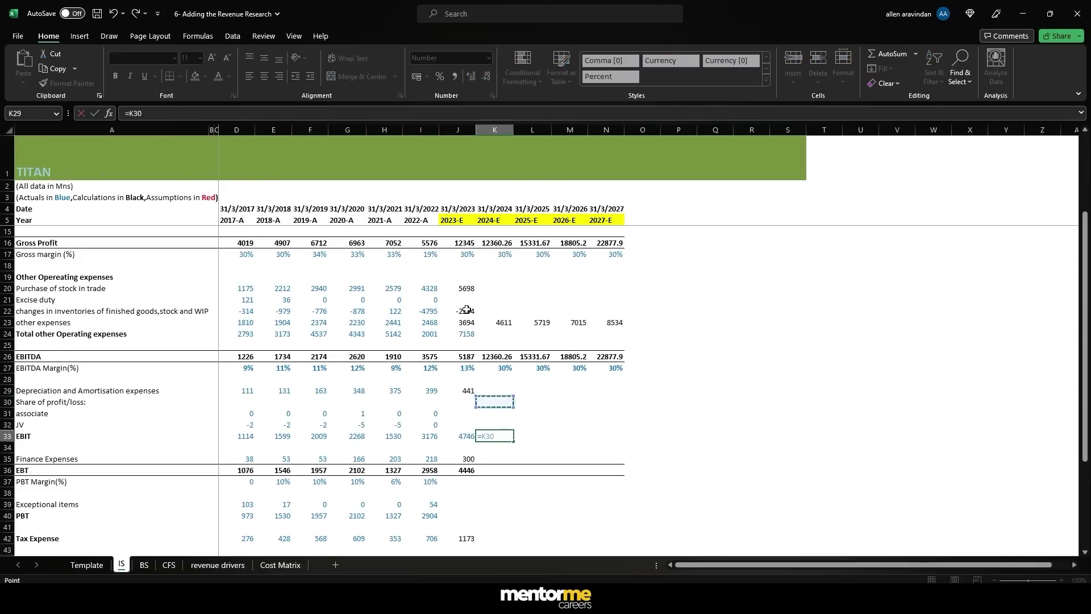
text(-)
key(Up)
key(Up)
key(Up)
key(Up)
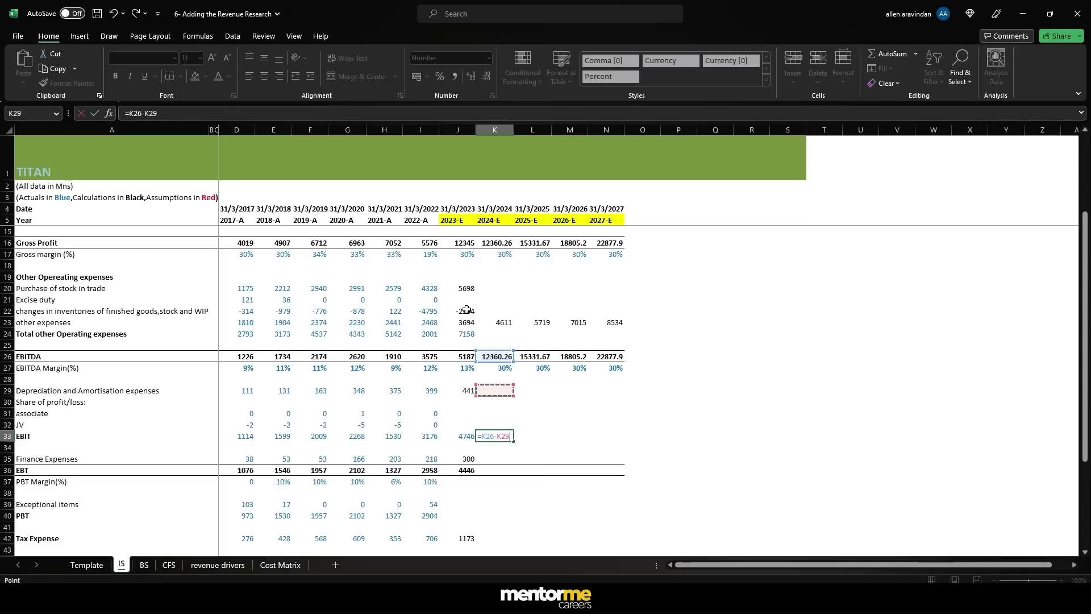
key(Return)
- Fill the EBIT formula from K33 across to 2027-E in L33:N33
key(Up)
key(ctrl+c)
key(shift+Right)
key(shift+Right)
key(shift+Right)
key(ctrl+v)
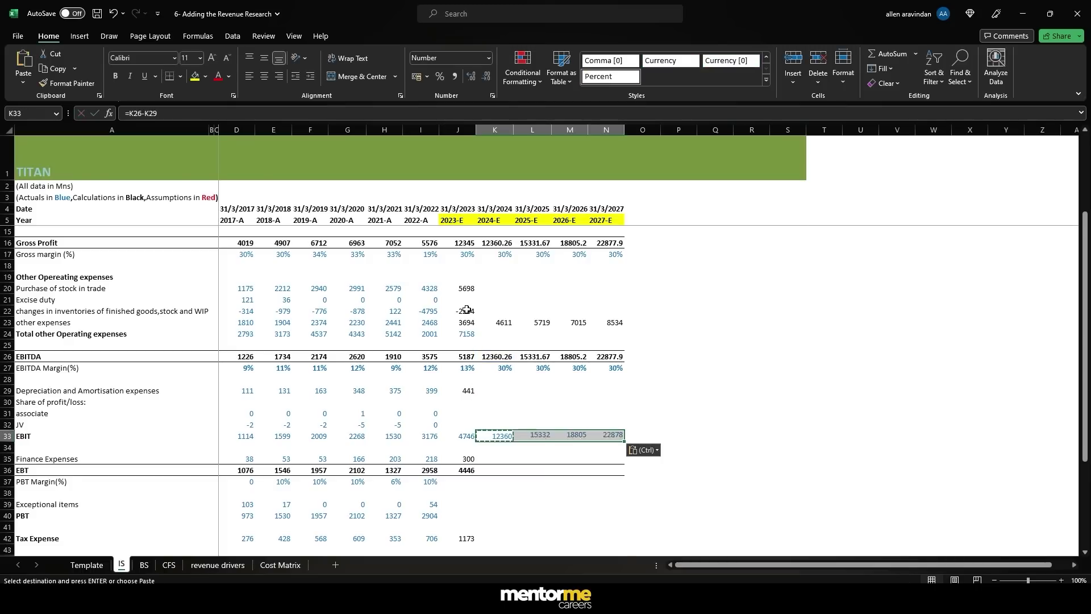
key(Escape)
- Examine the 2024-E to 2027-E depreciation and amortisation cells, K29:N29
key(Up)
key(Up)
key(Up)
key(Up)
key(shift+Right)
key(shift+Right)
key(shift+Right)
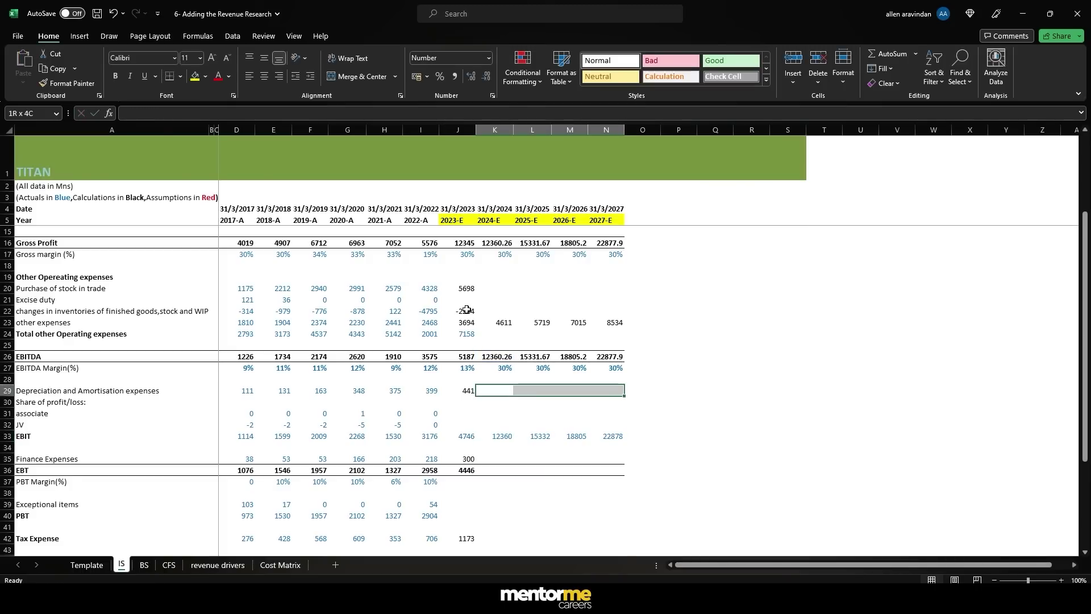
- Copy the 2023-E EBT formula from J36 across to 2027-E in K36:N36
key(Down)
key(Down)
key(Down)
key(Down)
key(Down)
key(Down)
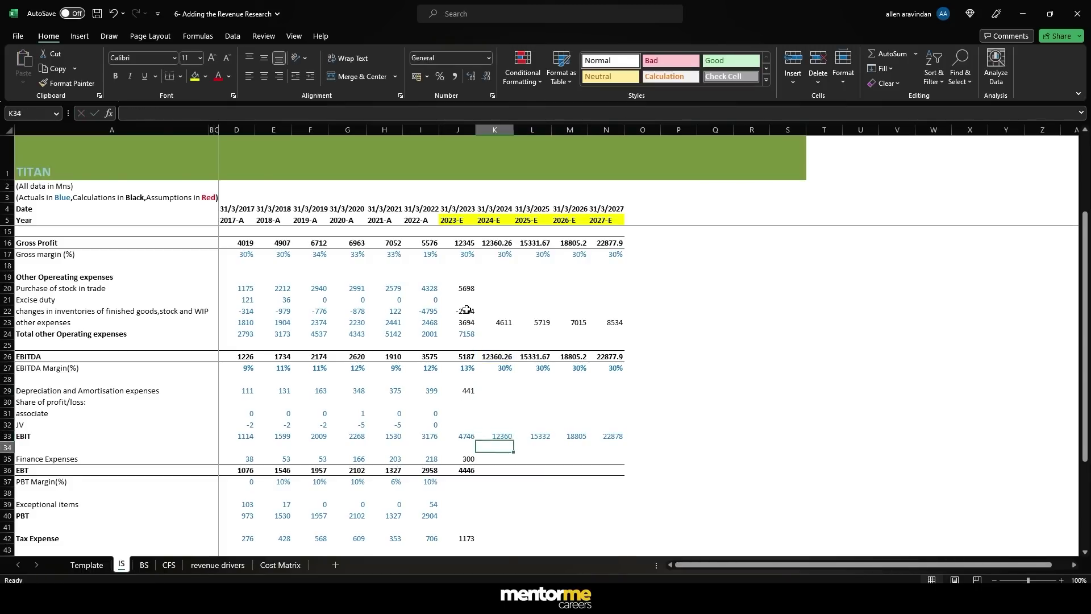
key(Down)
key(Left)
key(F2)
key(Escape)
key(ctrl+c)
key(shift+Right)
key(shift+Right)
key(shift+Right)
key(shift+Right)
key(Return)
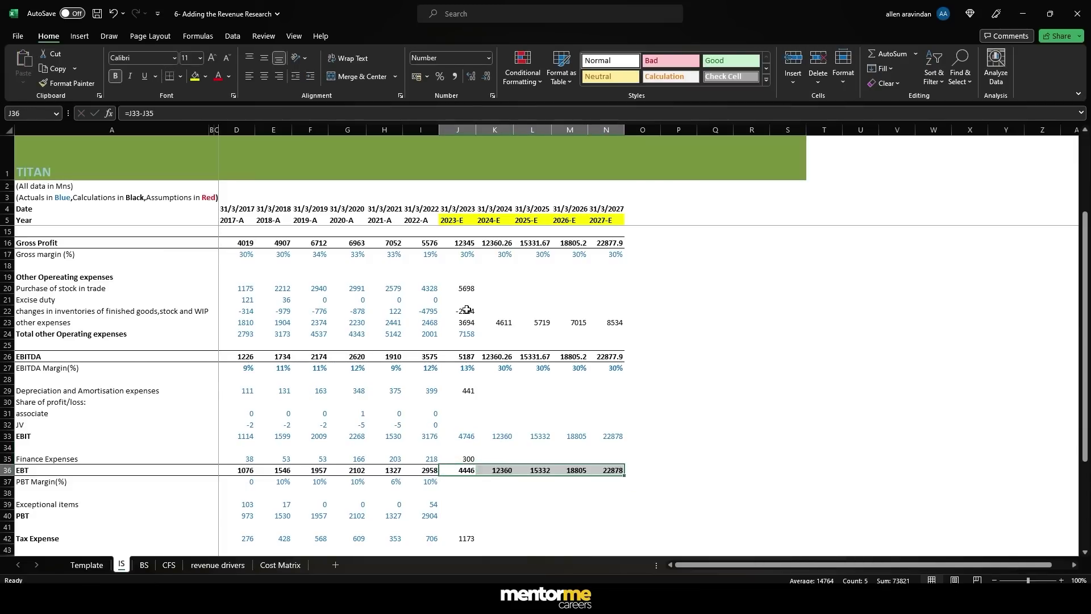
- Calculate the 2024-E tax expense in K42 as EBT in K36 times the 2024-E effective tax rate in Cost Matrix K20
key(Right)
key(Down)
key(Left)
key(Down)
key(Down)
key(Down)
key(Down)
key(Down)
key(Down)
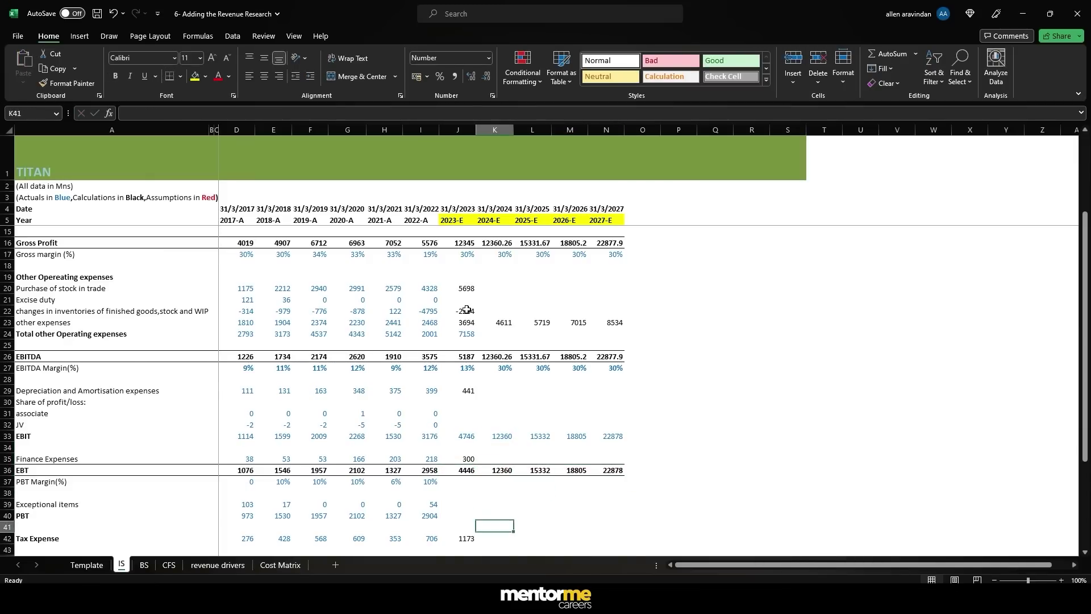
key(Up)
text(=)
key(Up)
key(Up)
key(Up)
key(Up)
key(Up)
key(Up)
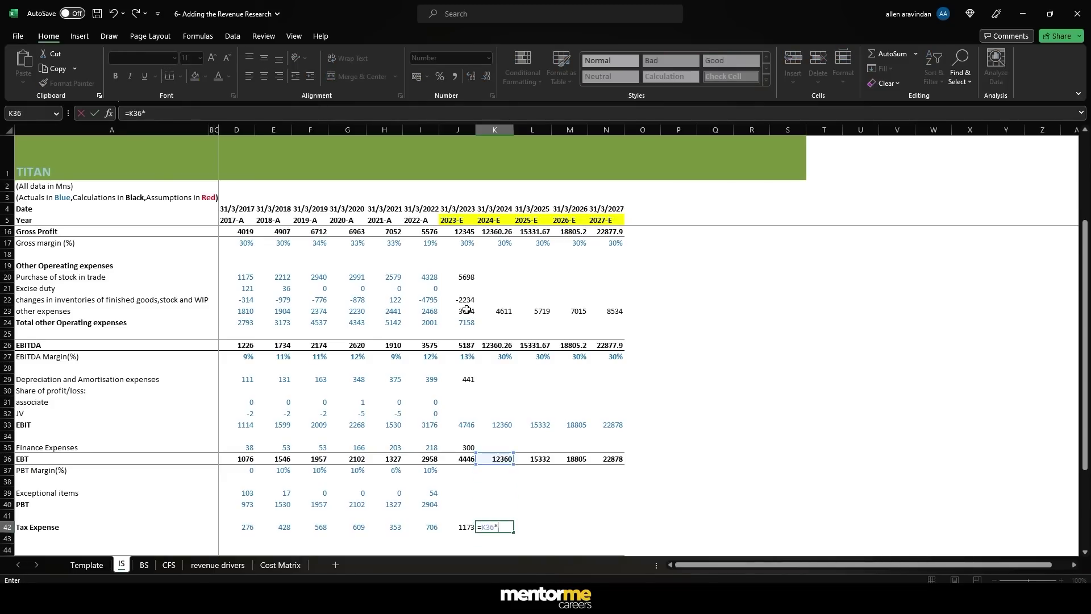
text(*)
scroll(507, 273, down, 3)
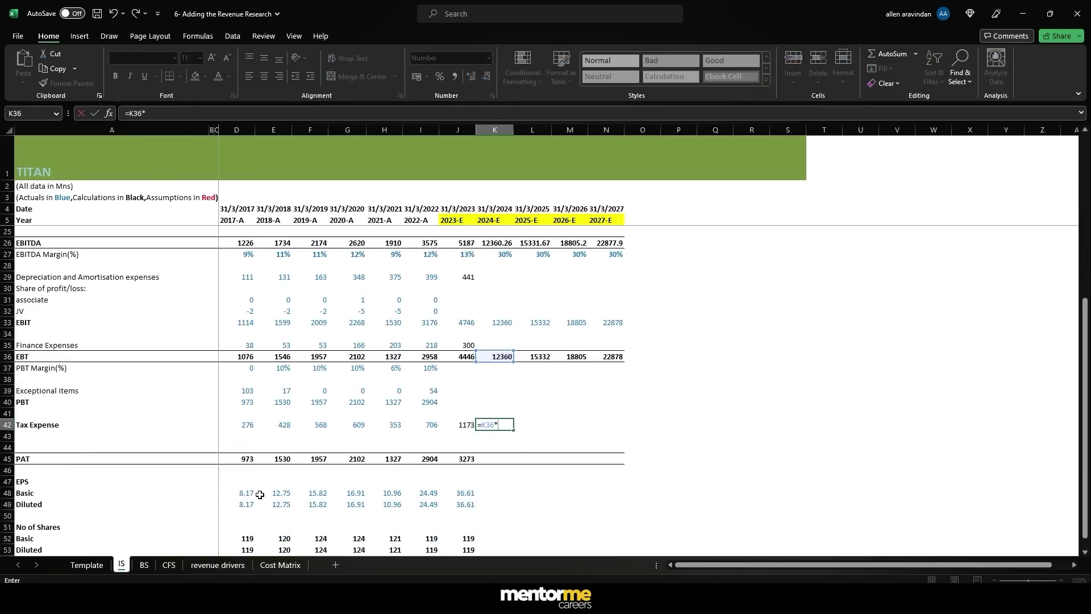
click(279, 565)
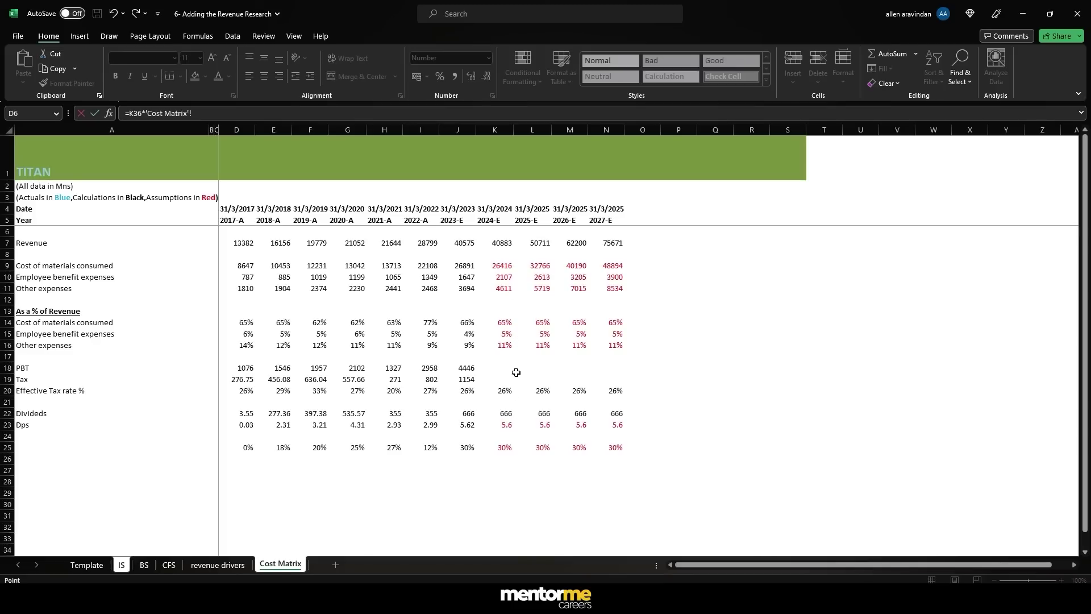
click(502, 392)
key(Return)
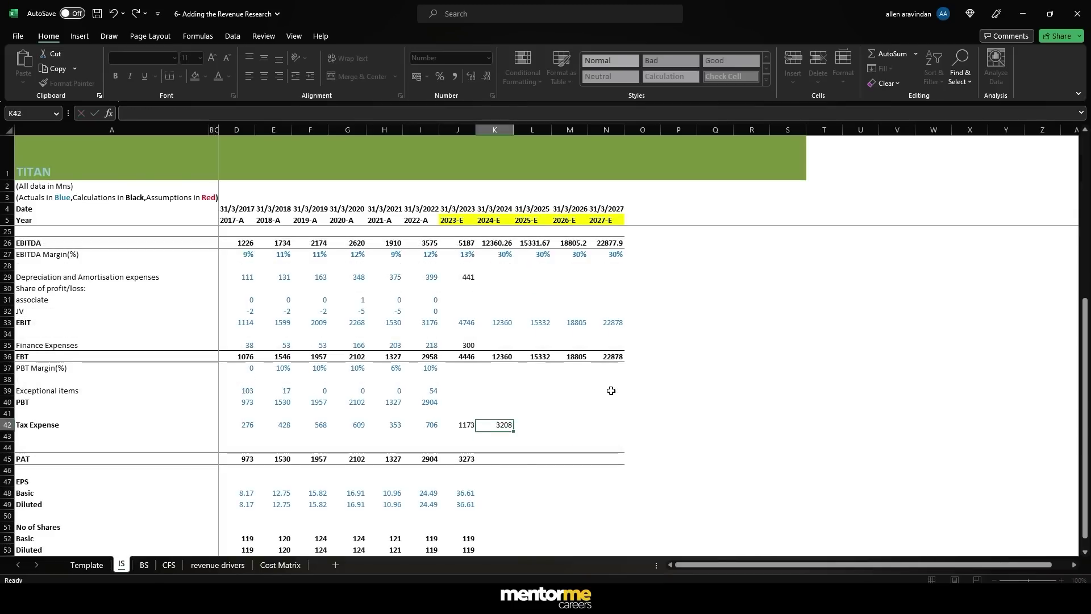
- Fill the tax expense formula from K42 across to 2027-E in L42:N42
key(shift+Right)
key(shift+Right)
key(shift+Right)
key(ctrl+r)
- Calculate the 2024-E PAT in K45 as =K36-K42, EBT minus tax expense
key(Down)
key(Down)
key(Down)
key(Down)
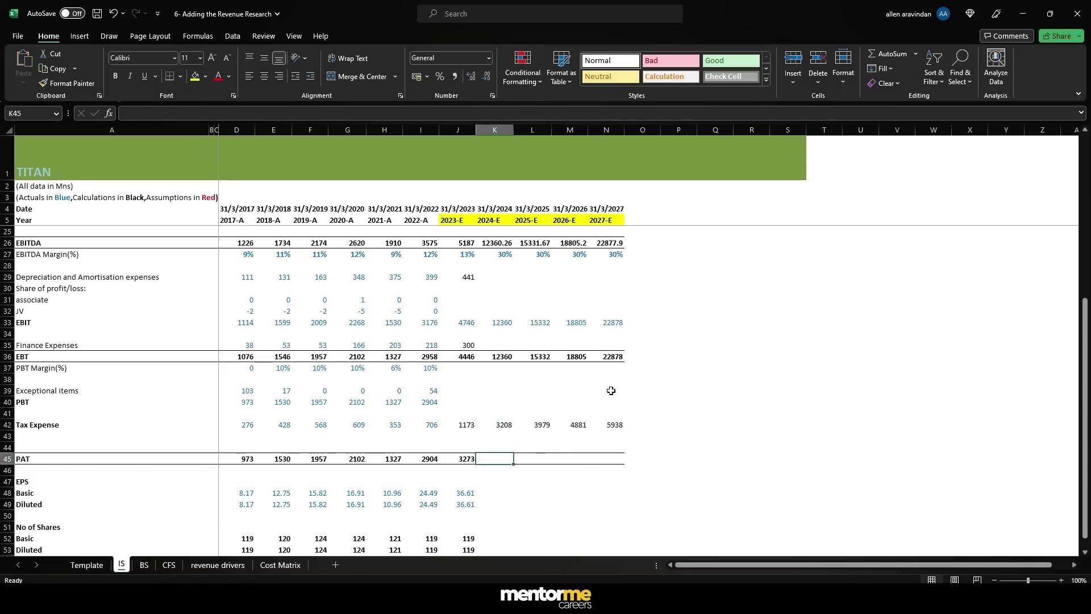
key(Escape)
key(Up)
text(=)
key(Up)
key(Up)
key(Up)
key(Up)
key(Up)
key(Up)
key(Up)
key(Up)
key(Up)
text(-)
key(Up)
key(Up)
key(Up)
key(Return)
- Copy the PAT formula from K45 across to 2027-E in L45:N45
key(Up)
key(shift+Right)
key(shift+Right)
key(shift+Right)
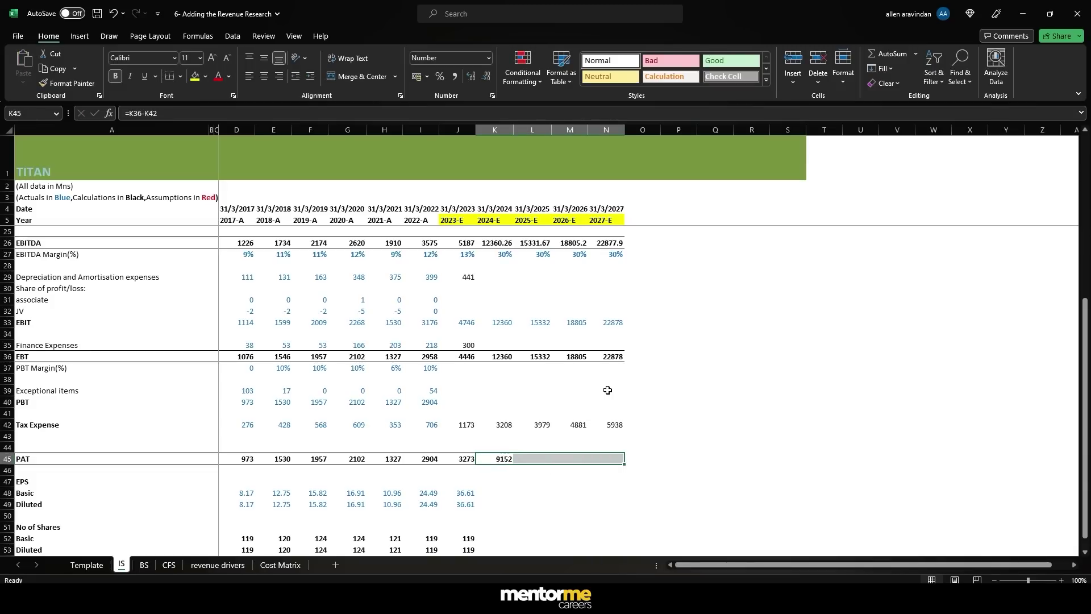
key(shift+Left)
key(shift+Left)
key(shift+Left)
key(ctrl+c)
key(shift+Right)
key(shift+Right)
key(shift+Right)
key(ctrl+v)
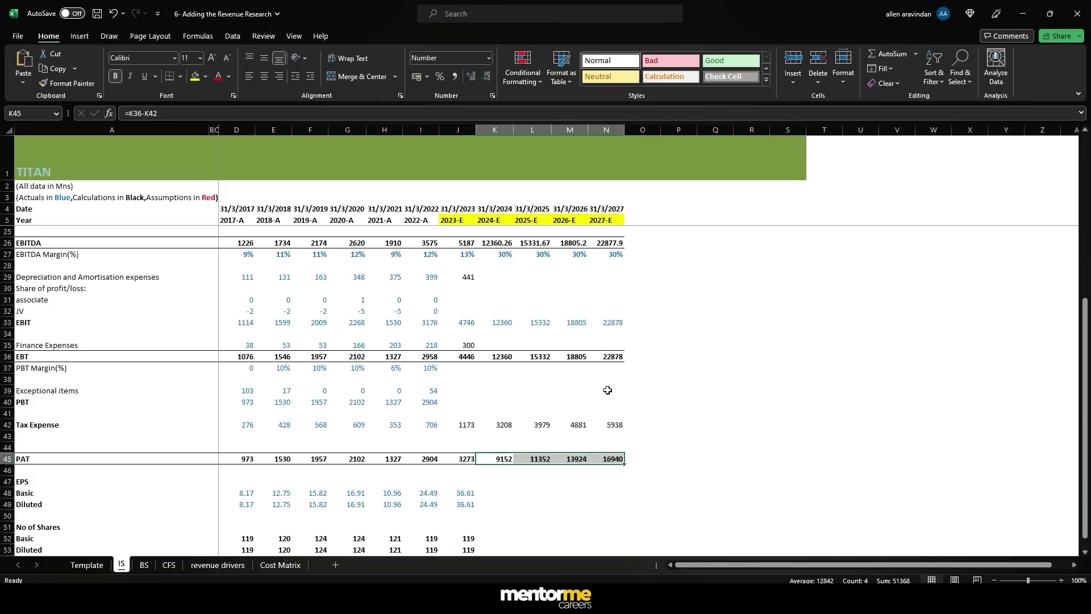
key(Return)
scroll(551, 344, down, 3)
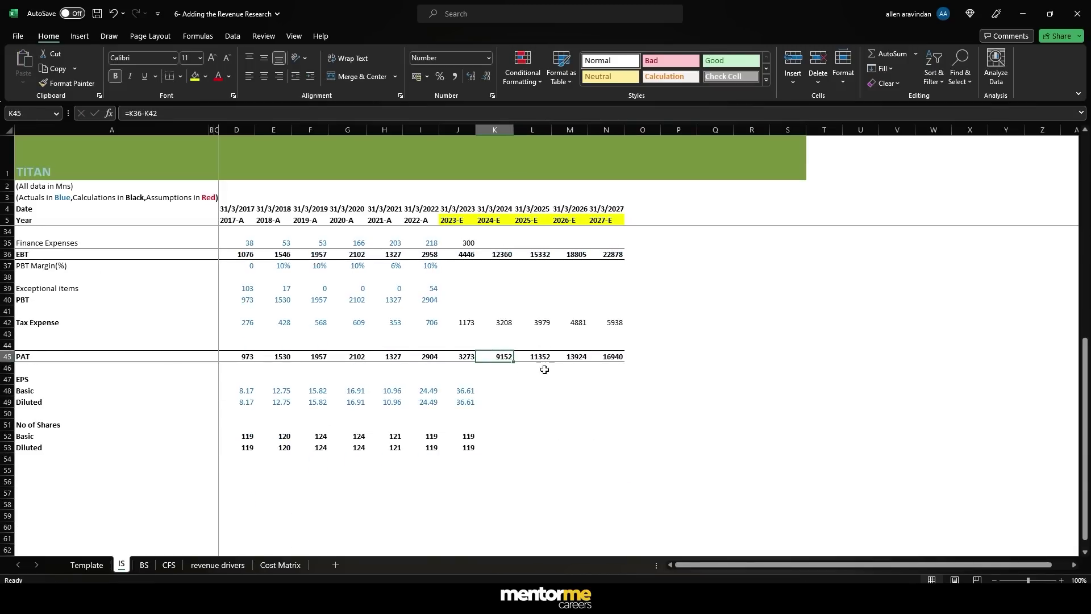
click(488, 391)
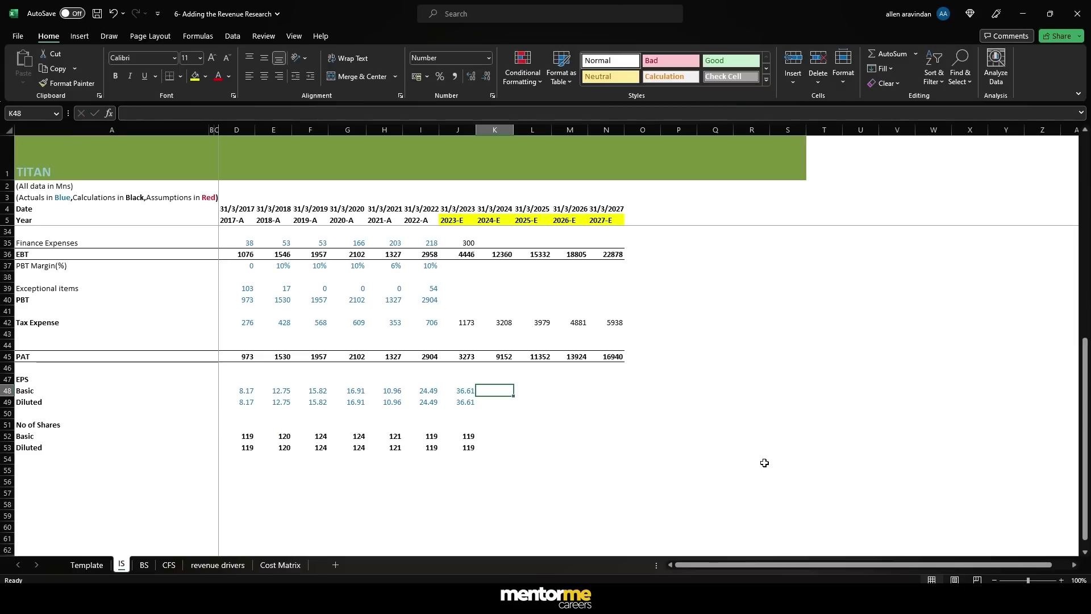
text(=)
key(Up)
key(Up)
key(Up)
key(Escape)
- Carry the 2023-E basic and diluted share counts into 2024-E by entering =J52 in K52 and copying it to K53
key(Down)
key(Down)
key(Down)
key(Down)
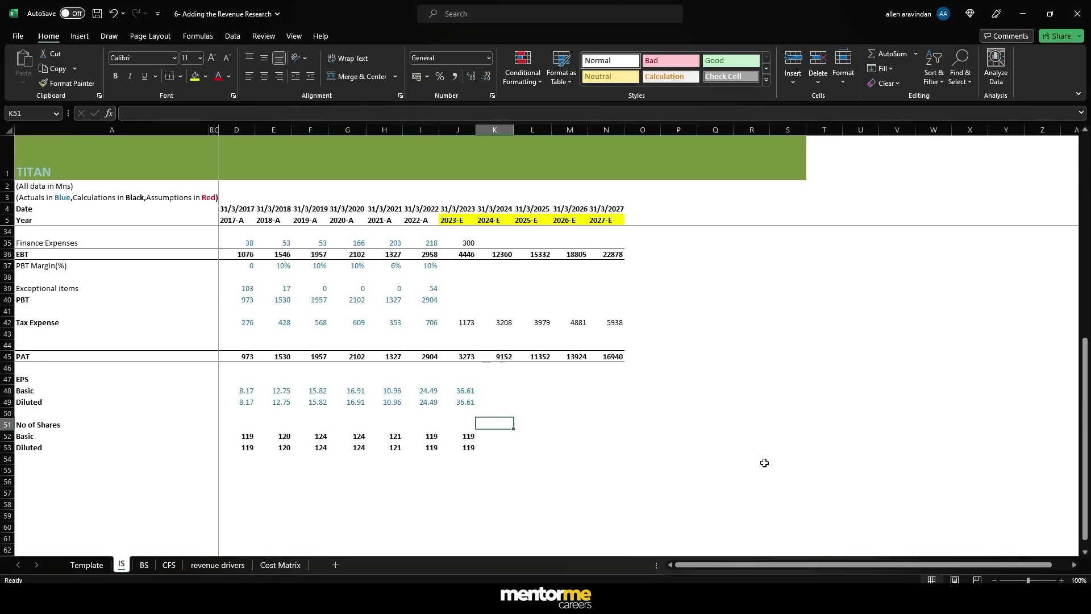
text(=)
key(Left)
key(ctrl+Return)
key(ctrl+c)
key(shift+Down)
key(ctrl+v)
key(Escape)
- Fill the basic and diluted share count formulas from K52:K53 across to 2027-E in L52:N53
key(shift+Right)
key(shift+Right)
key(shift+Right)
key(ctrl+r)
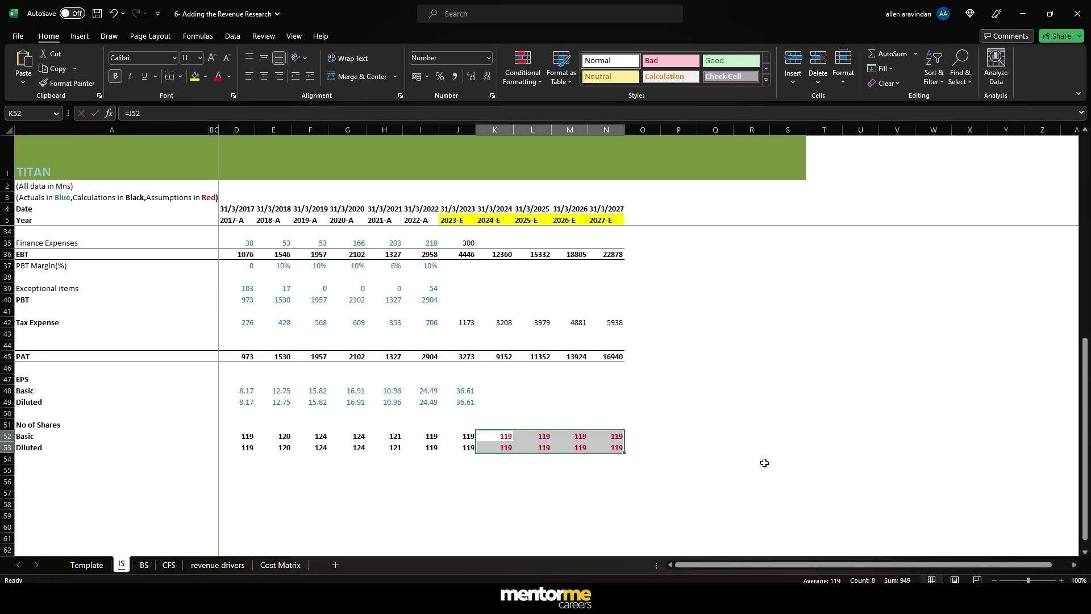
- Calculate the 2024-E basic EPS in K48 as =K45/K52, PAT divided by the basic number of shares
key(Up)
key(Up)
key(Up)
key(Up)
text(=)
key(Up)
key(Up)
key(Up)
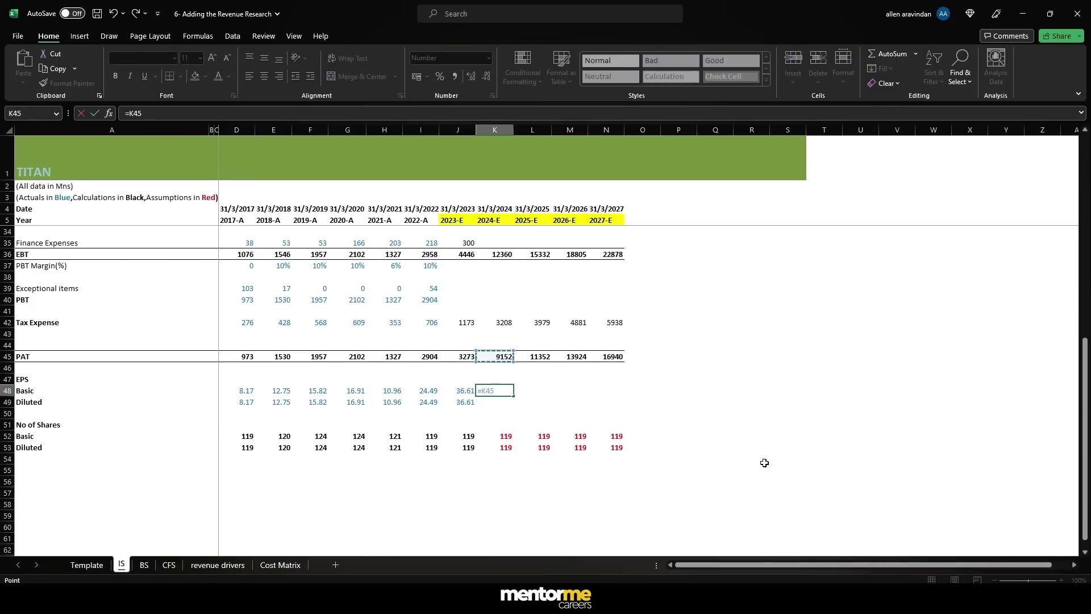
text(/)
key(Down)
key(Down)
key(Down)
key(Down)
key(Return)
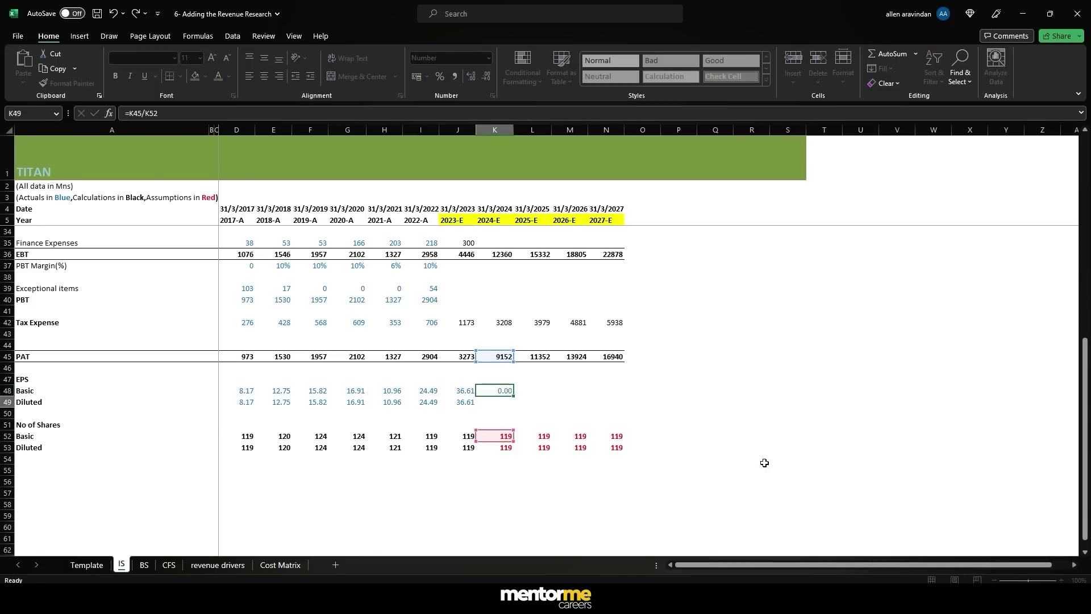
- Try to copy the basic EPS formula from K48 to the diluted EPS cell K49
key(ctrl+c)
key(Down)
key(ctrl+v)
key(Escape)
- Anchor the row of the PAT reference K45 in the 2024-E basic EPS formula in K48
key(Up)
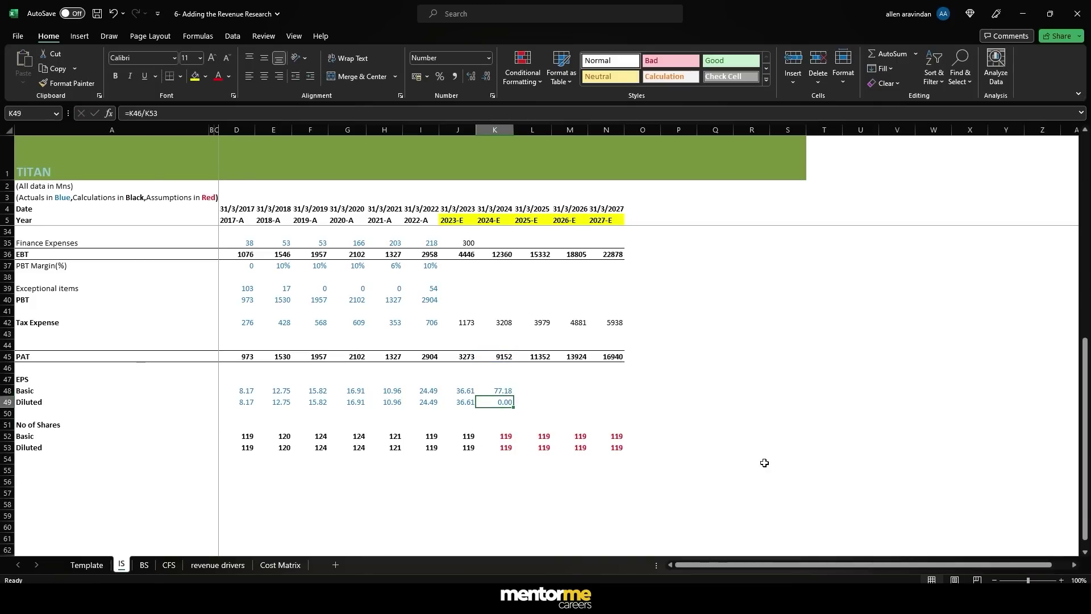
key(F2)
key(F4)
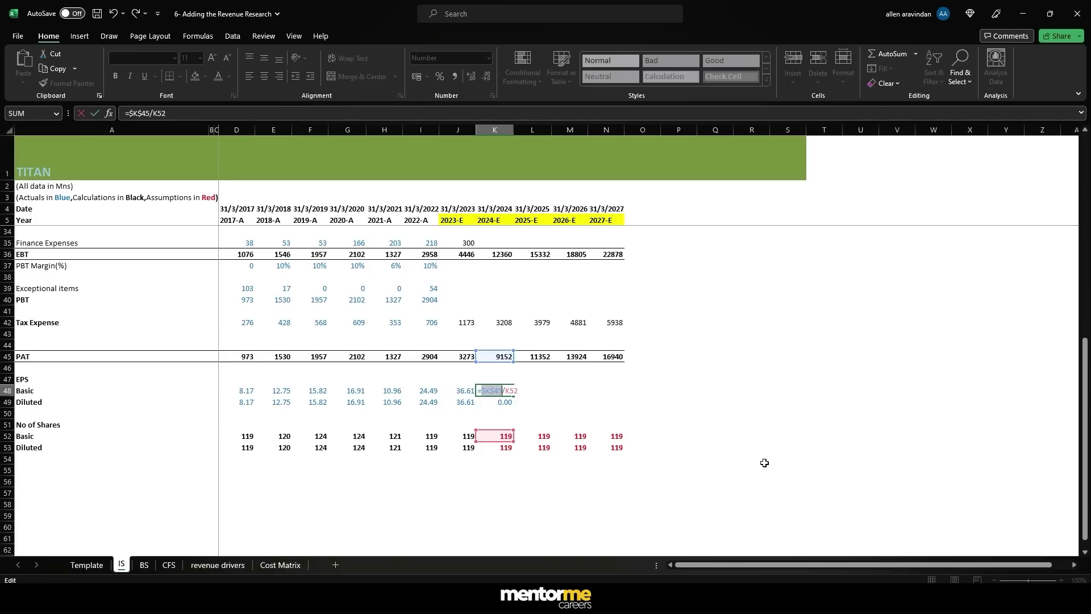
key(ctrl+Return)
- Copy the anchored EPS formula from K48 to the basic and diluted rows through 2027-E, K48:N49
key(ctrl+c)
key(shift+Down)
key(ctrl+v)
key(shift+Right)
key(shift+Right)
key(shift+Right)
key(Return)
click(764, 462)
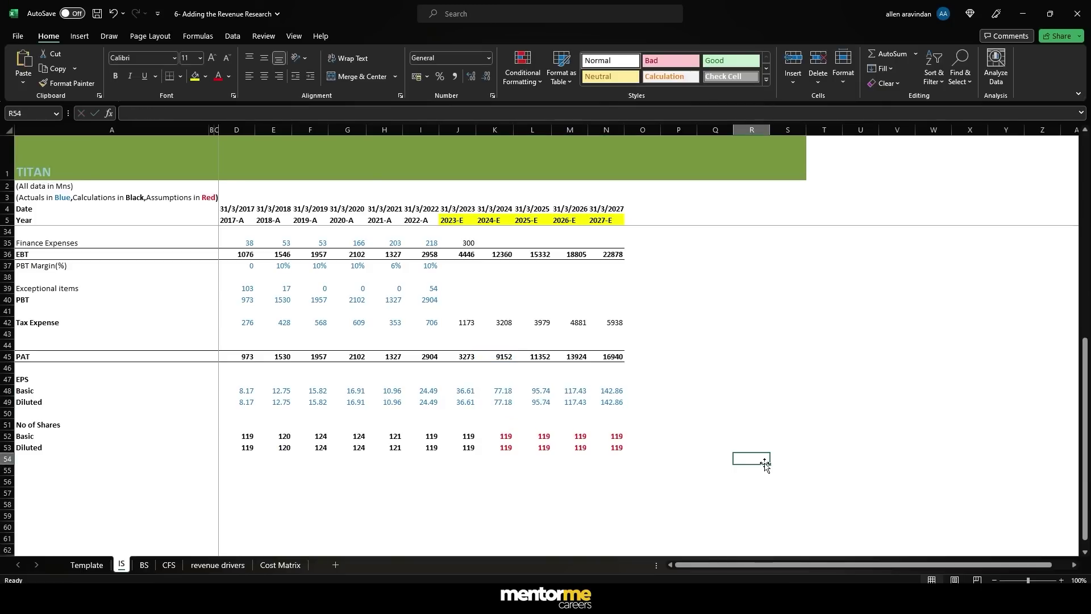
- Review the projected income statement from EPS up to revenue, including the other income cells J8:N8
click(499, 411)
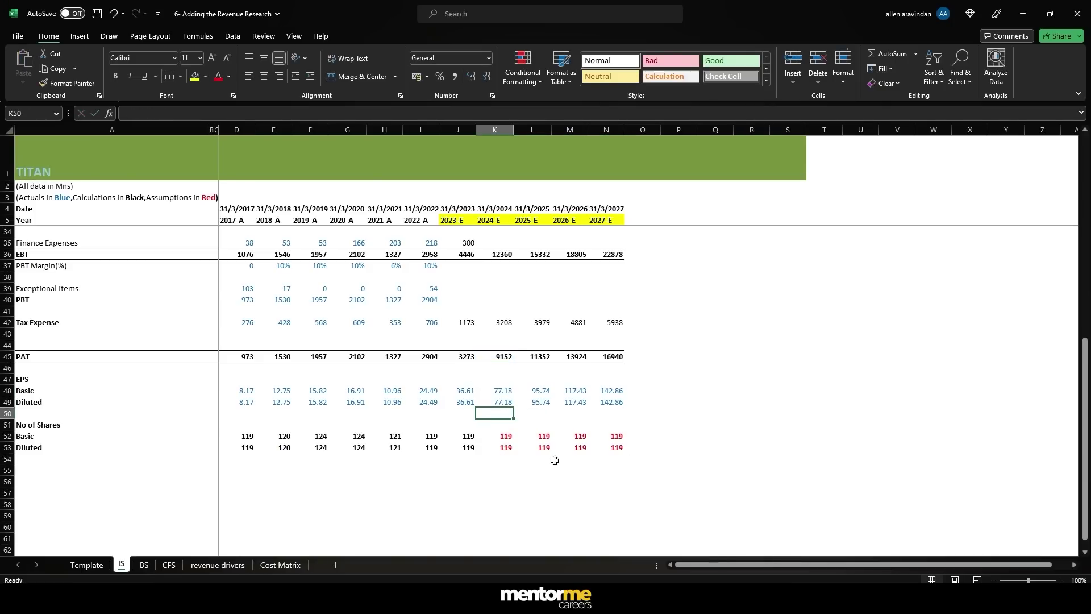
click(489, 390)
scroll(485, 316, up, 5)
click(491, 365)
scroll(503, 425, down, 2)
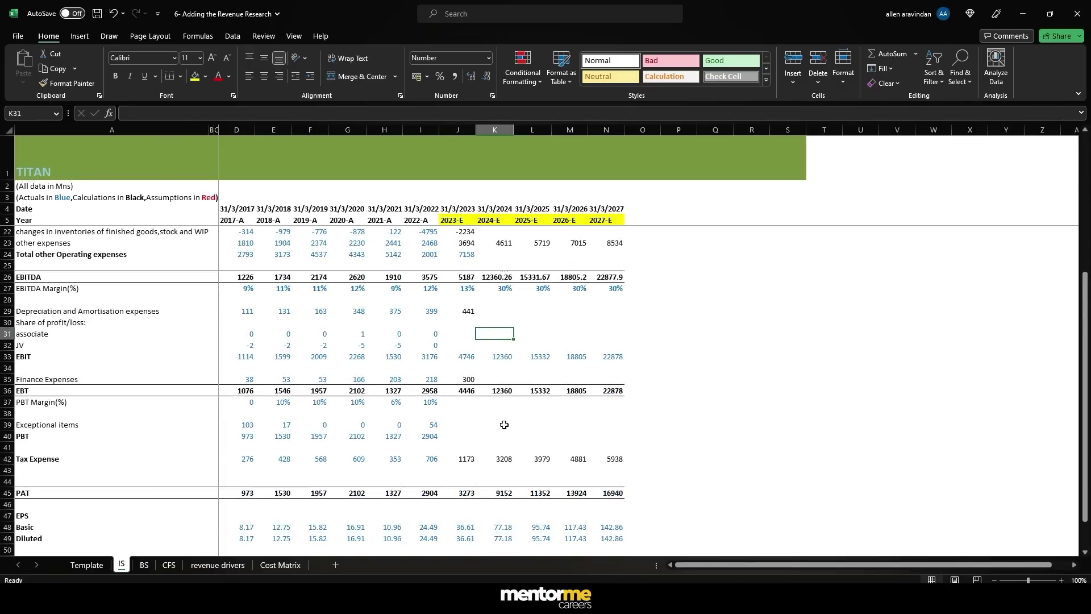
scroll(512, 429, up, 5)
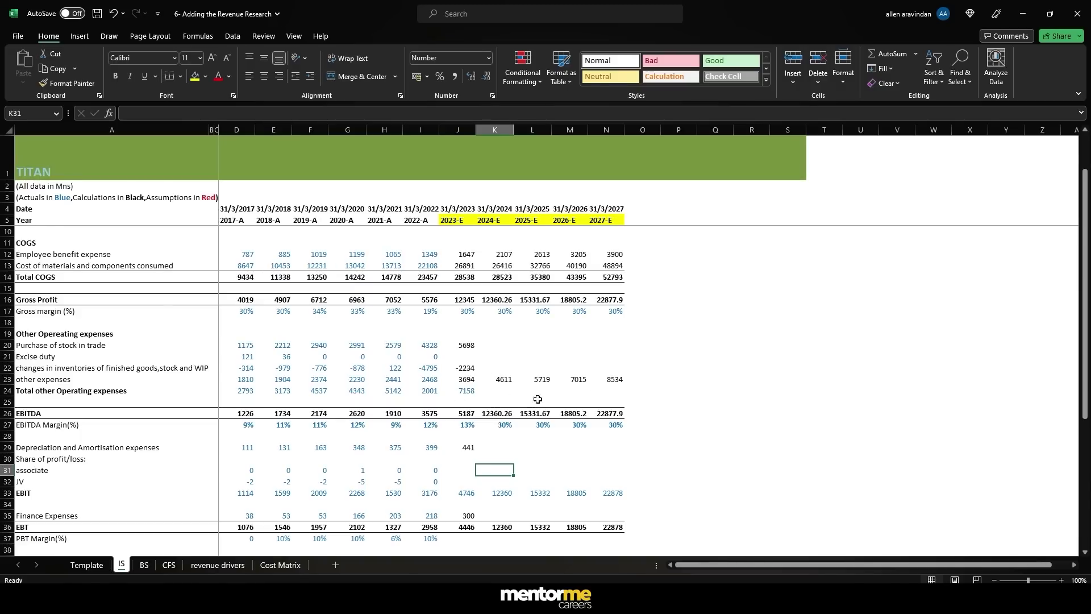
scroll(523, 393, down, 8)
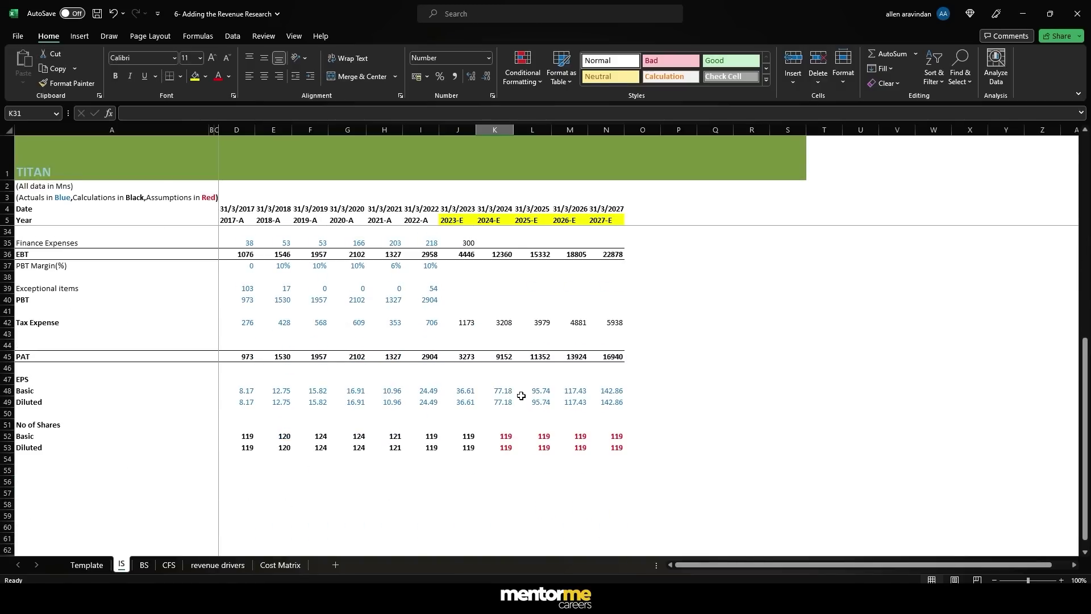
scroll(333, 368, up, 1)
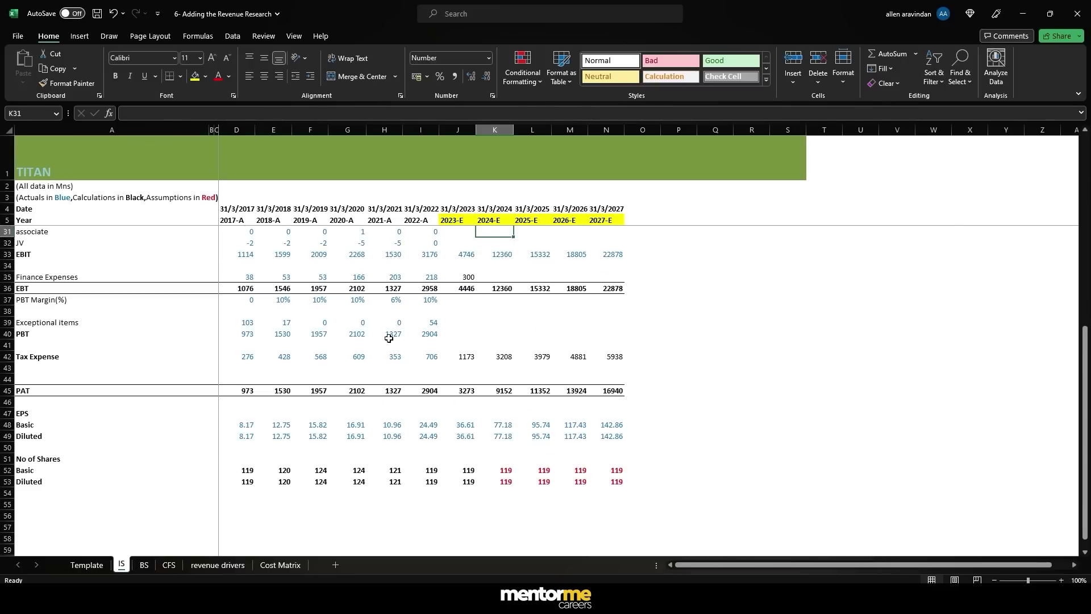
scroll(382, 438, up, 8)
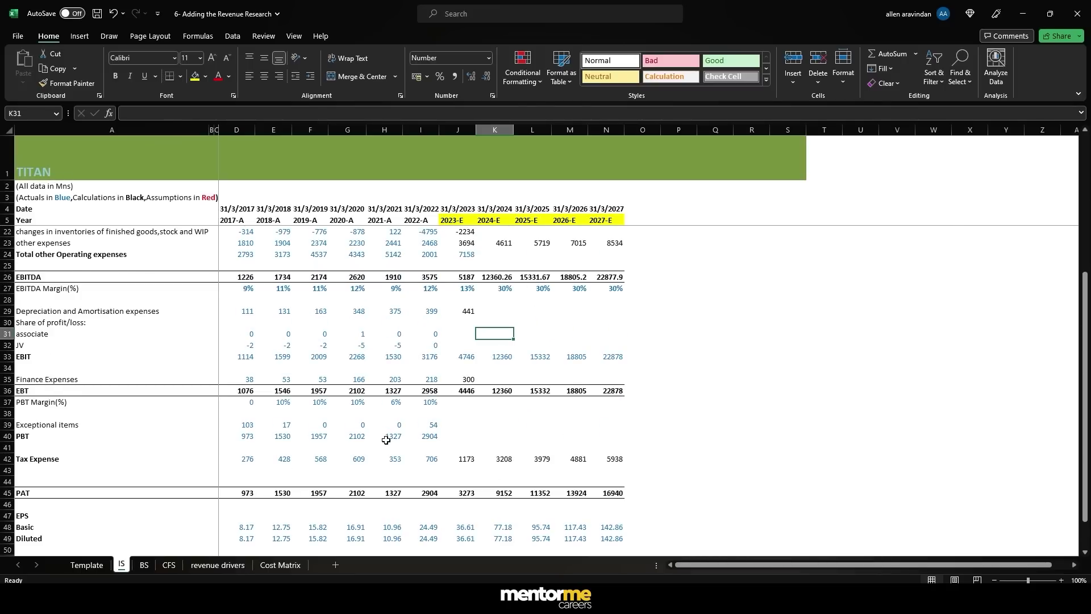
scroll(392, 458, up, 1)
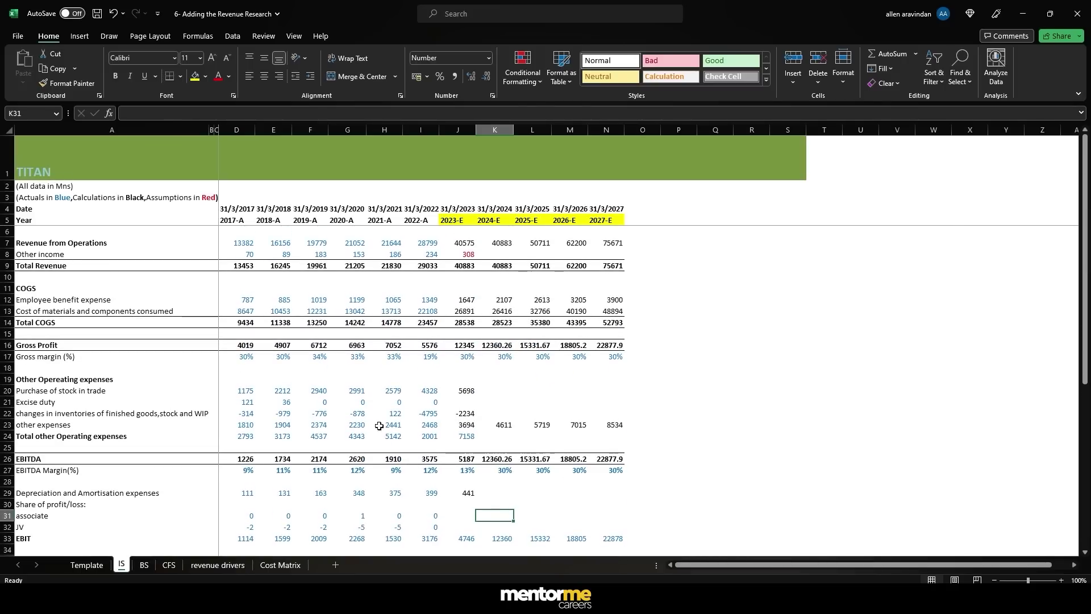
drag(470, 254, 616, 254)
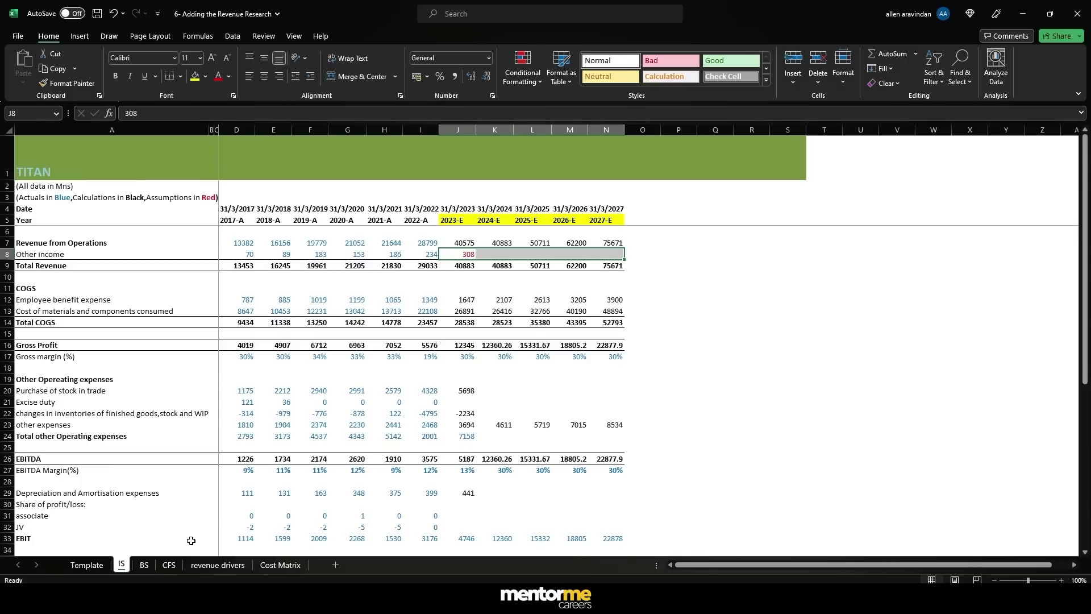
- Open the BS sheet and look over its assets, equity, liabilities and the balance sheet ratios section
click(142, 569)
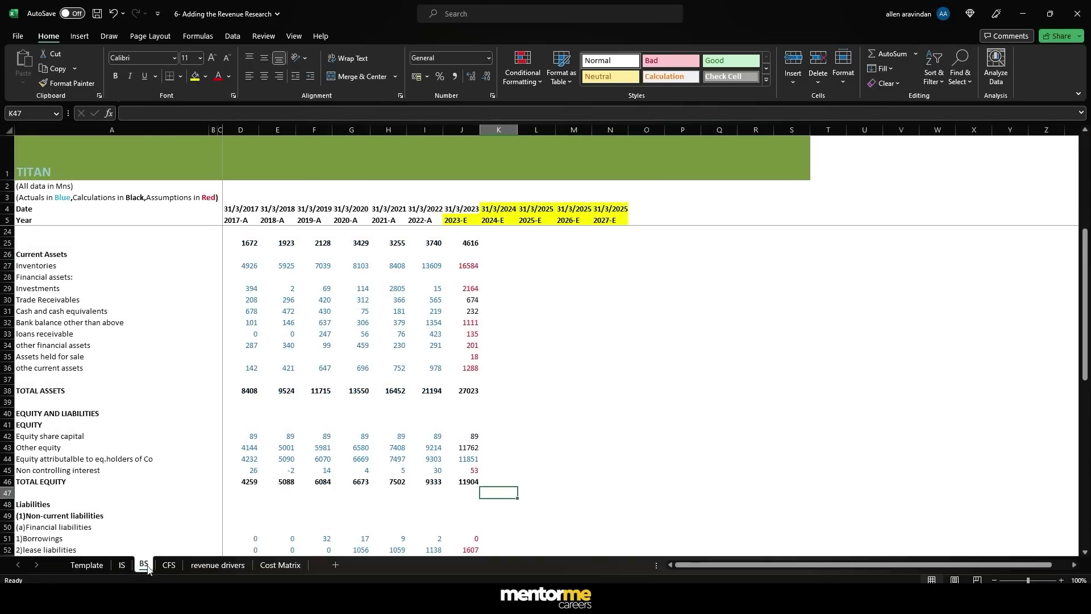
scroll(378, 438, down, 8)
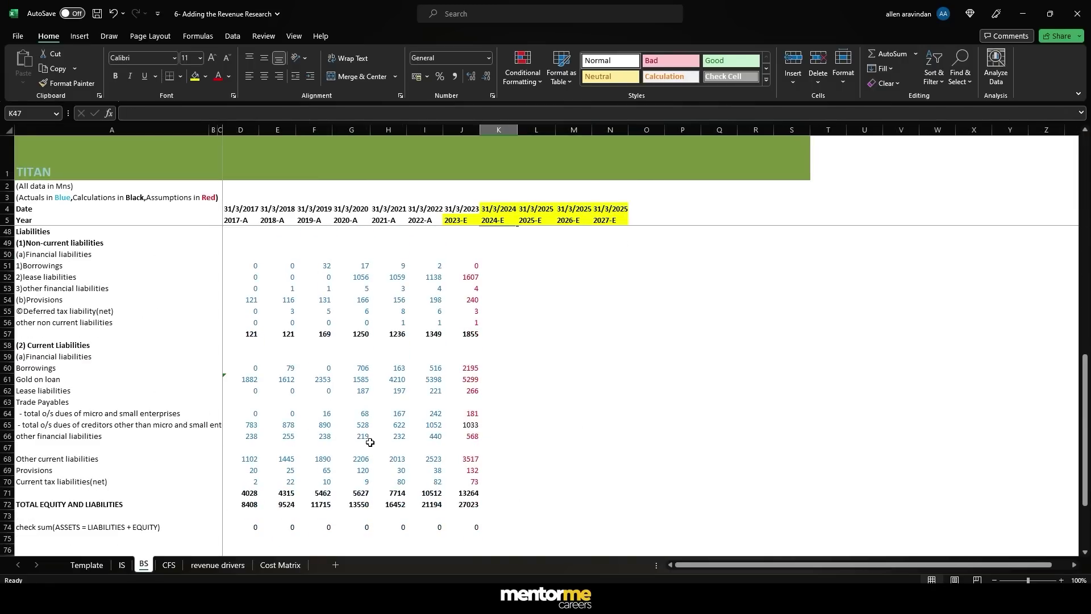
scroll(370, 442, down, 4)
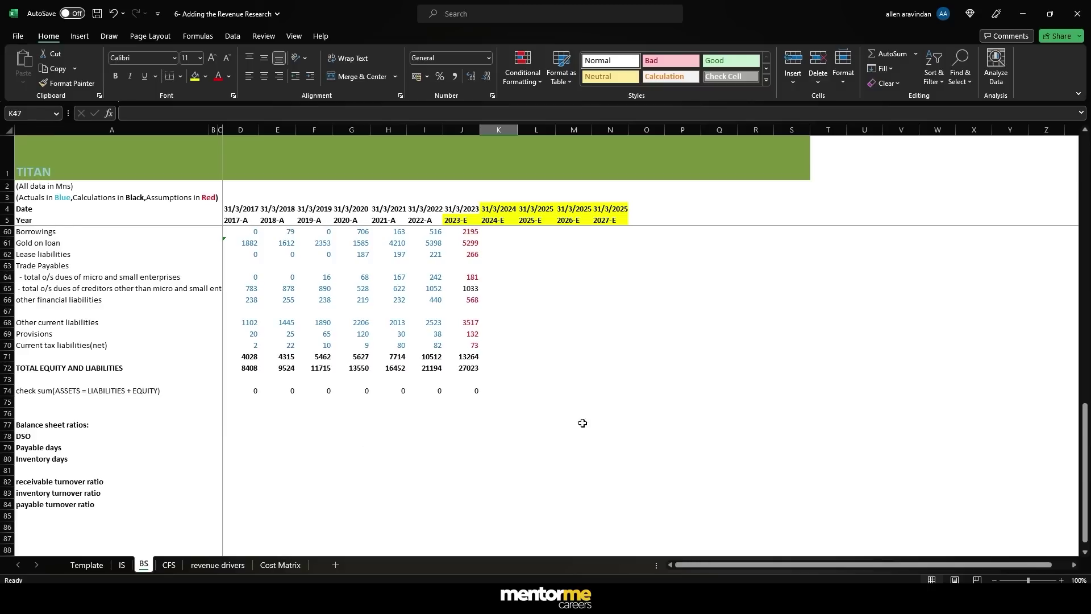
scroll(316, 398, up, 4)
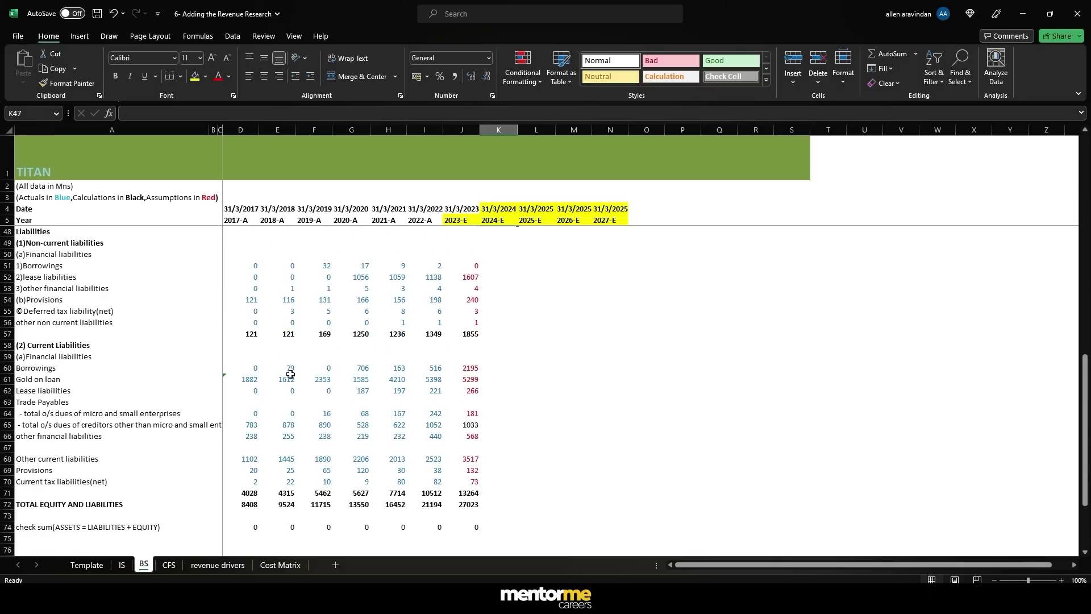
scroll(290, 372, up, 6)
scroll(291, 374, up, 2)
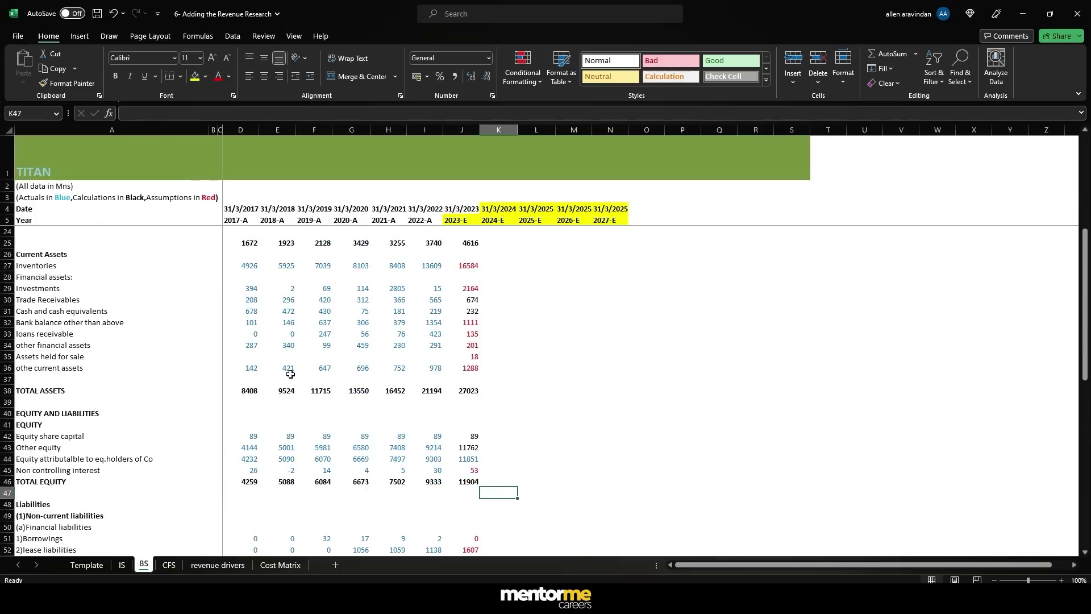
- Examine the trade receivables and inventories rows for 2017-A to 2023-E, along with the DSO, payable days and inventory days labels
drag(37, 301, 473, 295)
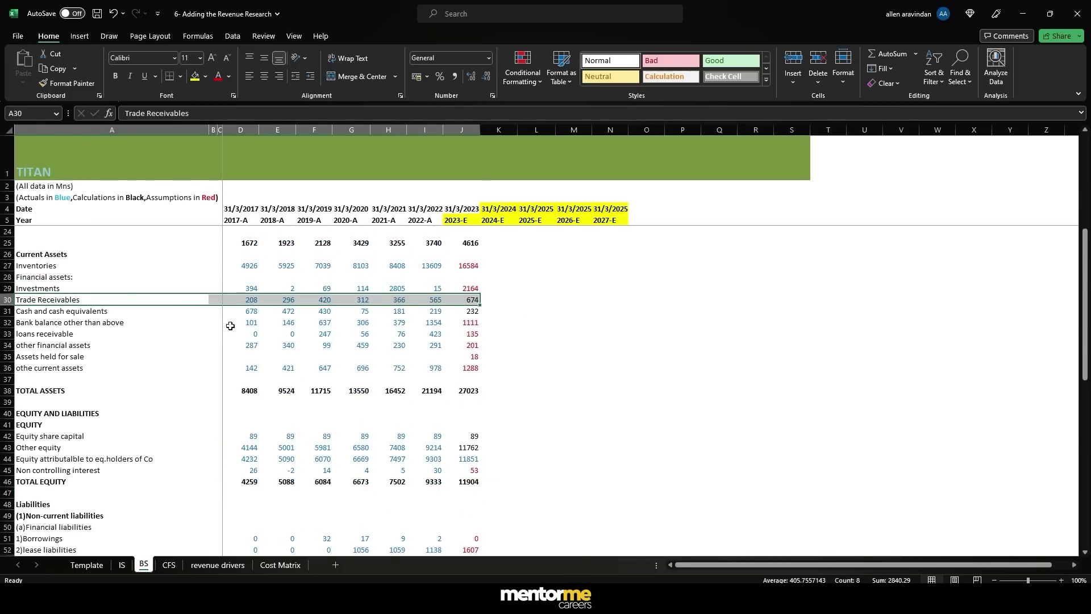
scroll(227, 327, up, 1)
drag(242, 299, 450, 301)
scroll(390, 355, up, 5)
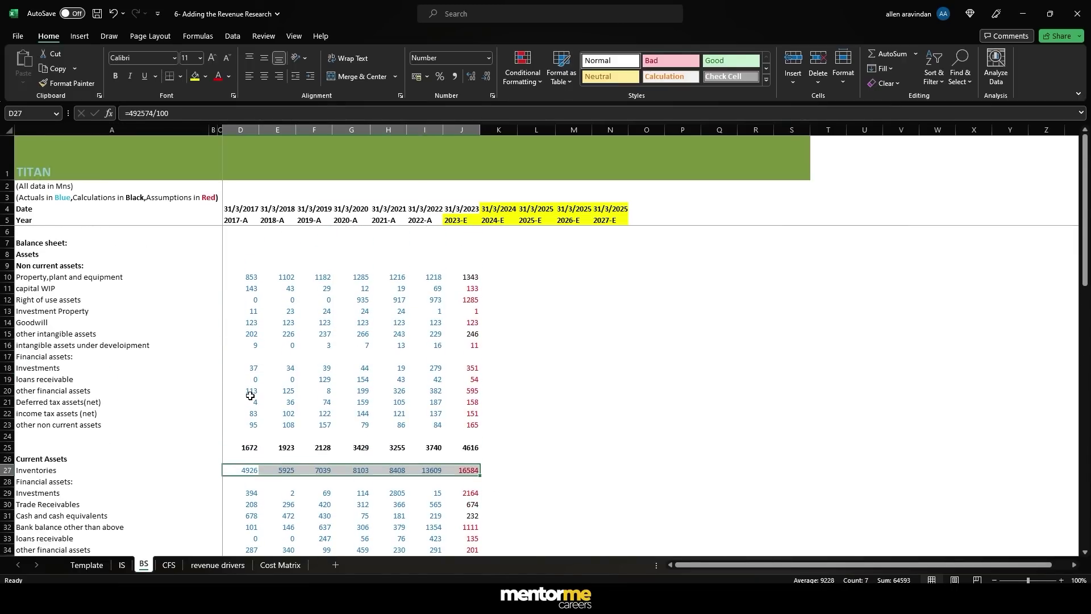
scroll(267, 394, down, 5)
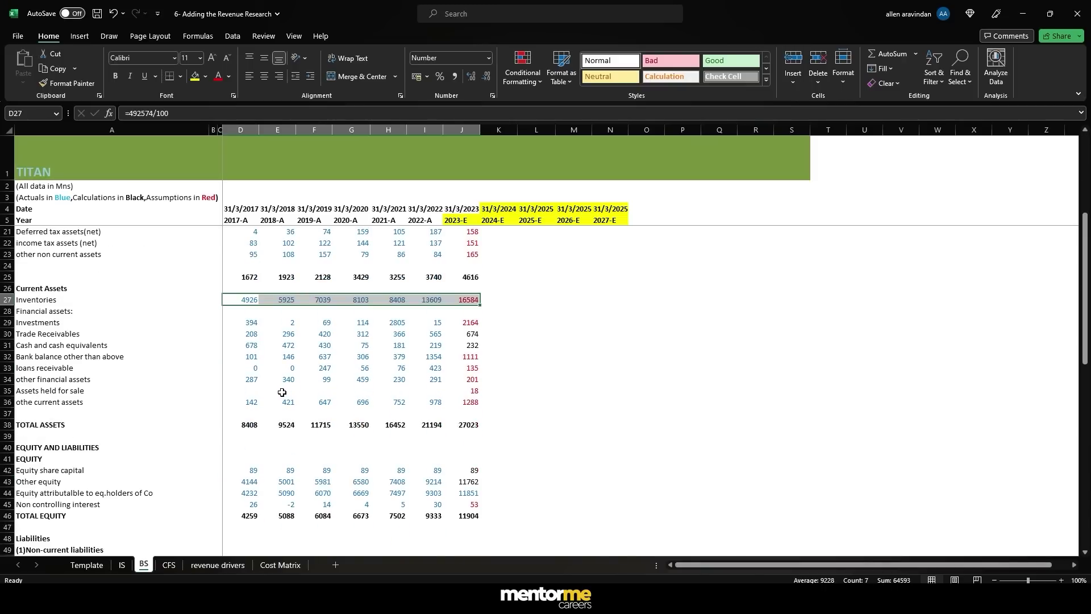
scroll(375, 398, down, 5)
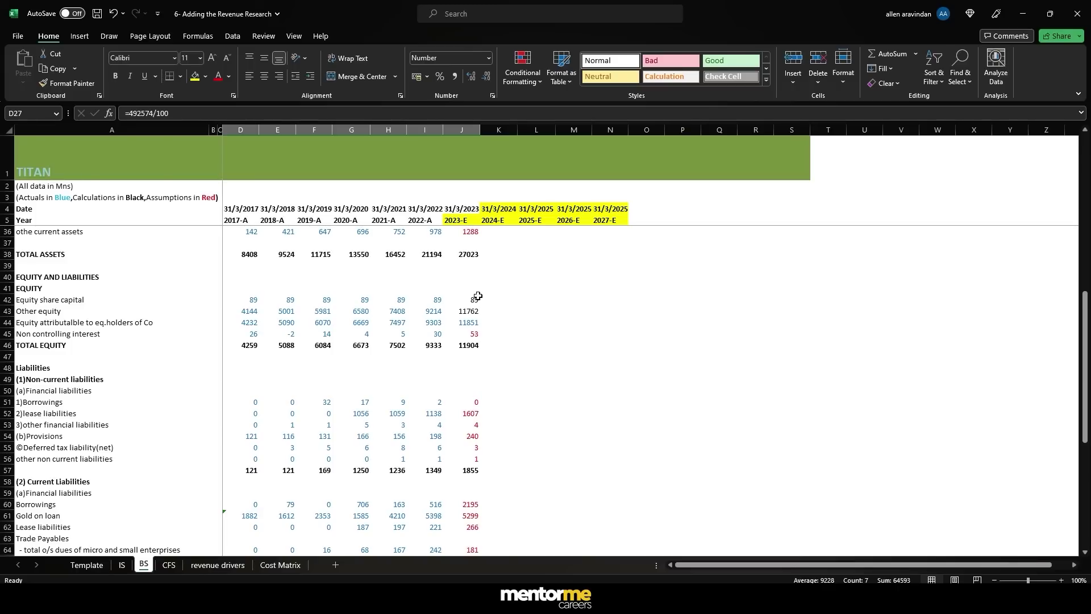
scroll(477, 297, down, 8)
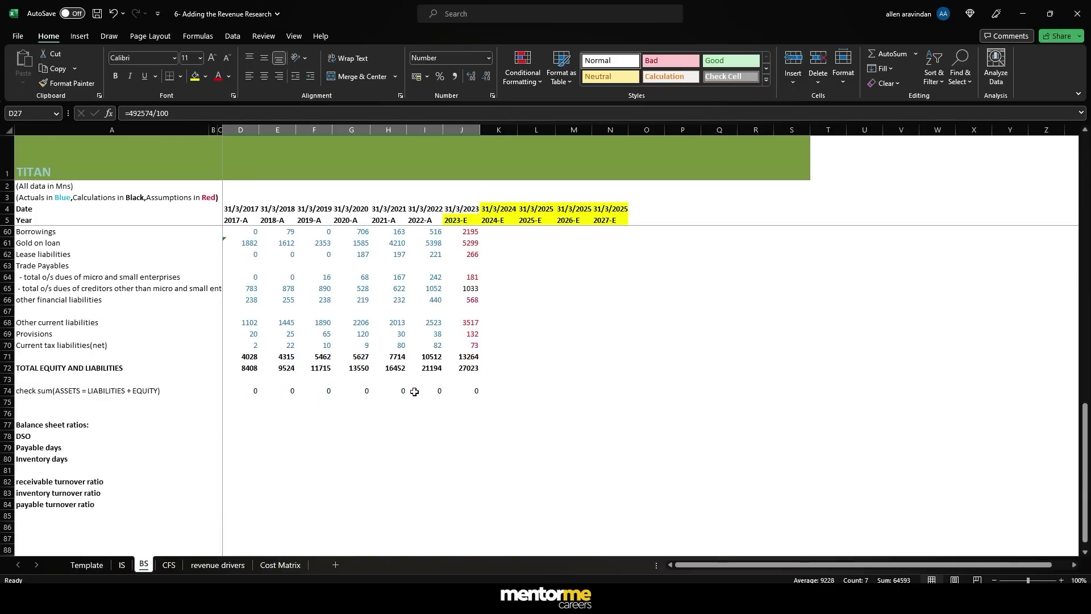